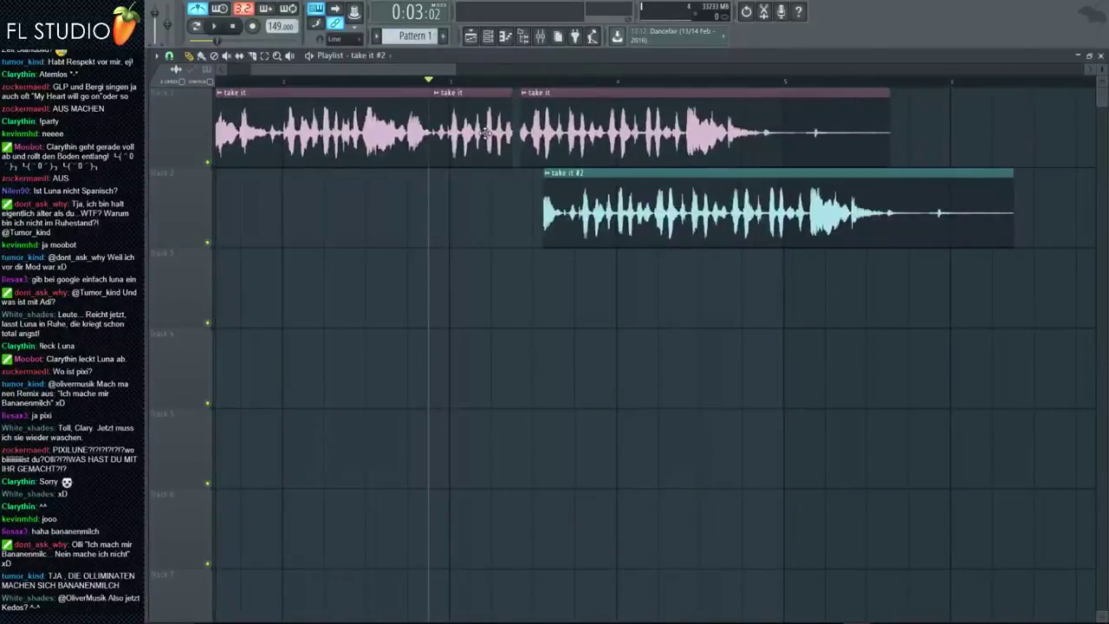
Step: Delete the second and third take it clips on Track 1 and move the take it #2 clip earlier on Track 2
{"action": "right_click", "coordinate": [558, 136]}
{"action": "right_click", "coordinate": [492, 146]}
{"action": "left_click_drag", "start_coordinate": [612, 221], "coordinate": [465, 228]}
Step: Play the take it #2 clip on Track 2 and trim its start to just before the end of the take it clip
{"action": "key", "text": "space"}
{"action": "scroll", "coordinate": [419, 229], "scroll_direction": "up", "scroll_amount": 3}
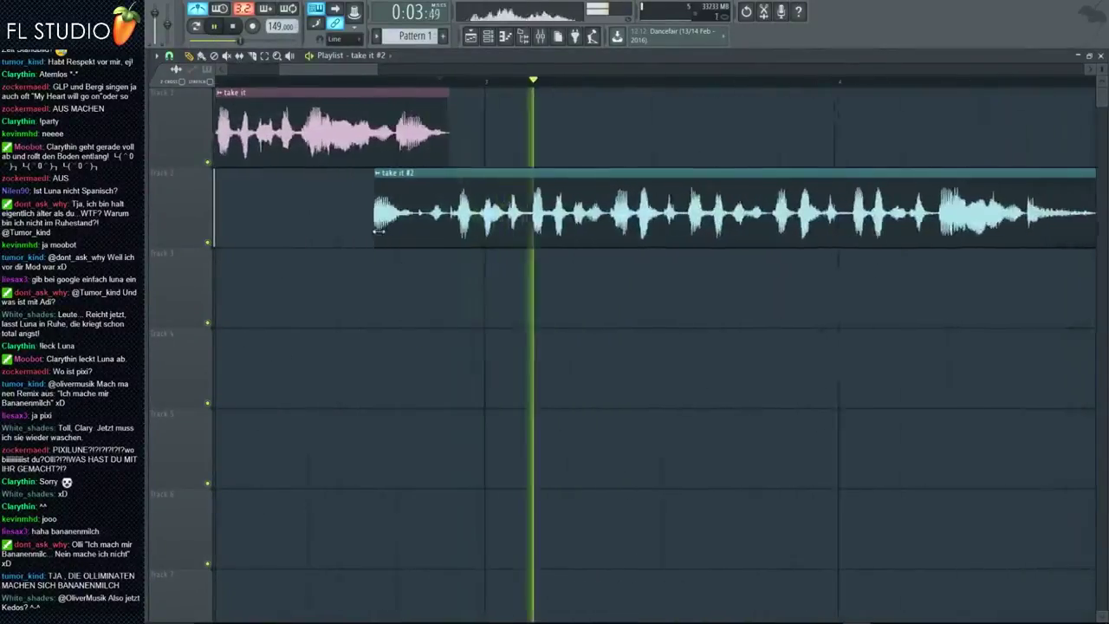
{"action": "key", "text": "space"}
{"action": "left_click_drag", "start_coordinate": [376, 229], "coordinate": [434, 229]}
{"action": "scroll", "coordinate": [342, 95], "scroll_direction": "down", "scroll_amount": 4}
{"action": "left_click", "coordinate": [325, 84]}
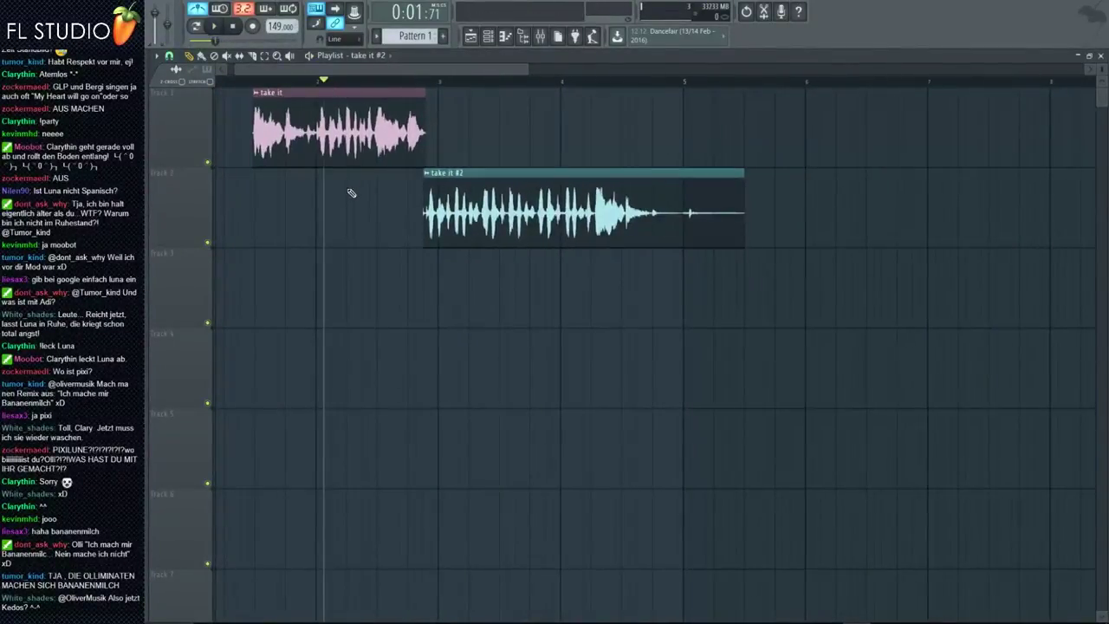
{"action": "scroll", "coordinate": [351, 193], "scroll_direction": "up", "scroll_amount": 2}
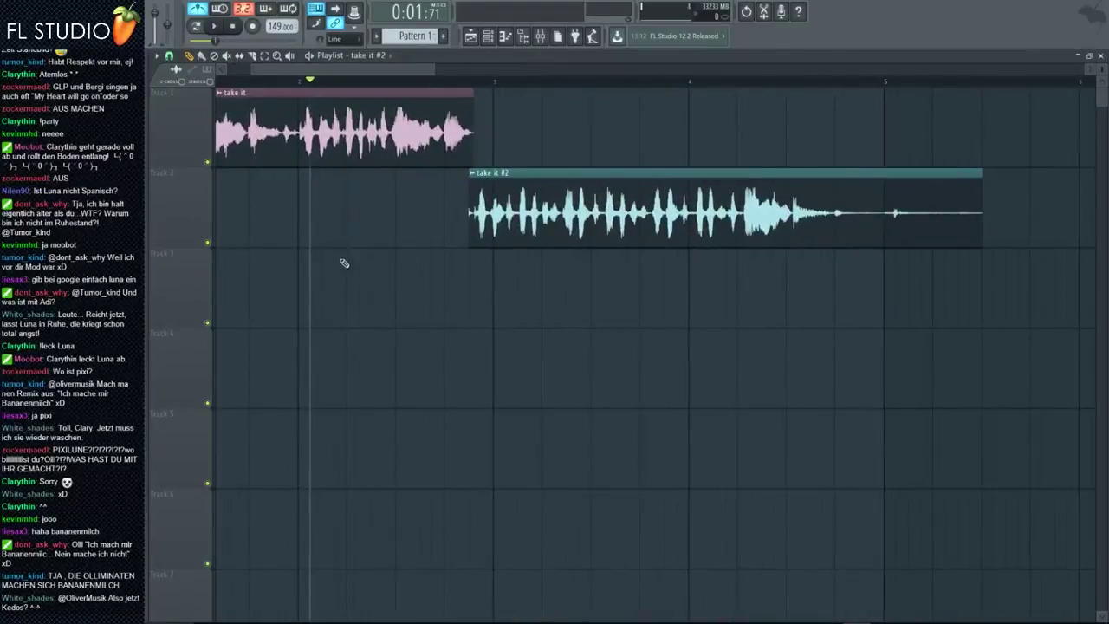
{"action": "scroll", "coordinate": [339, 261], "scroll_direction": "up", "scroll_amount": 1}
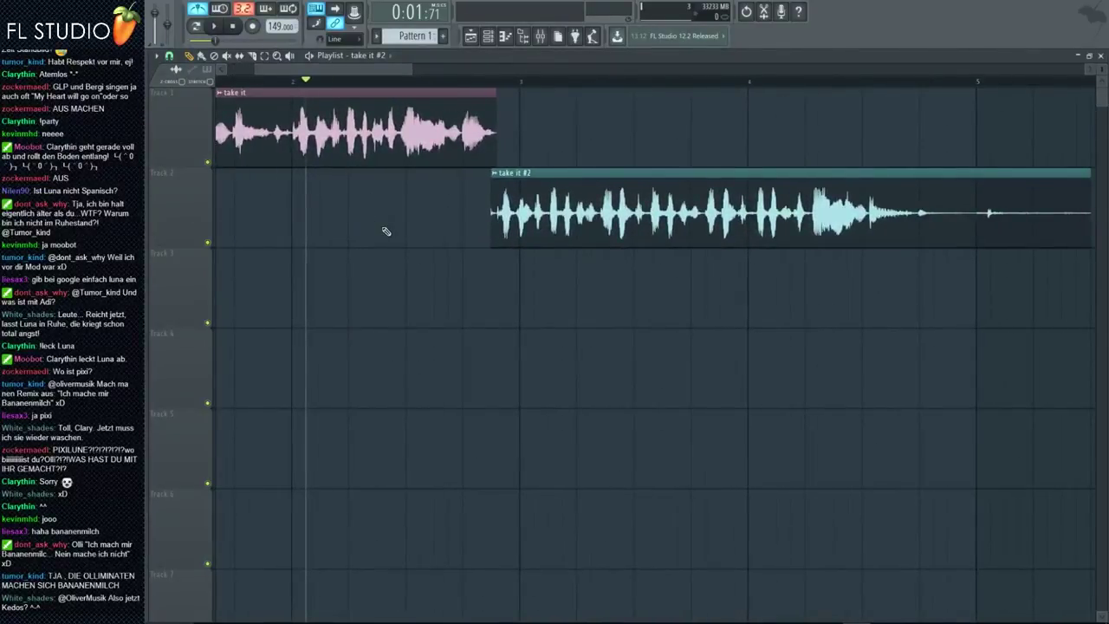
{"action": "scroll", "coordinate": [381, 228], "scroll_direction": "up", "scroll_amount": 2}
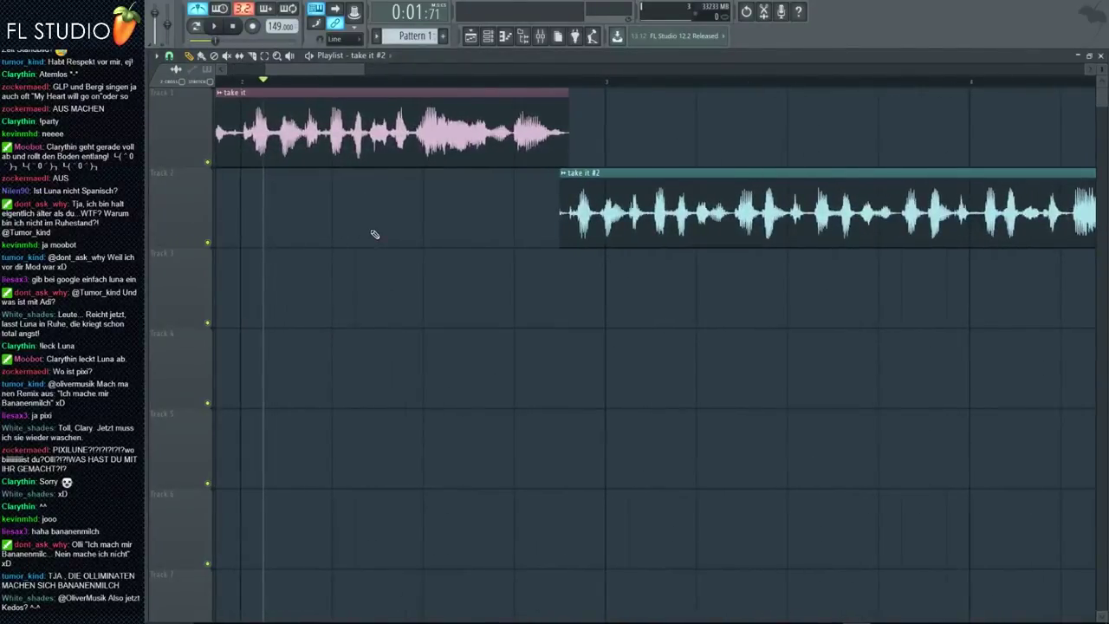
{"action": "scroll", "coordinate": [490, 242], "scroll_direction": "up", "scroll_amount": 1}
{"action": "scroll", "coordinate": [477, 257], "scroll_direction": "down", "scroll_amount": 4}
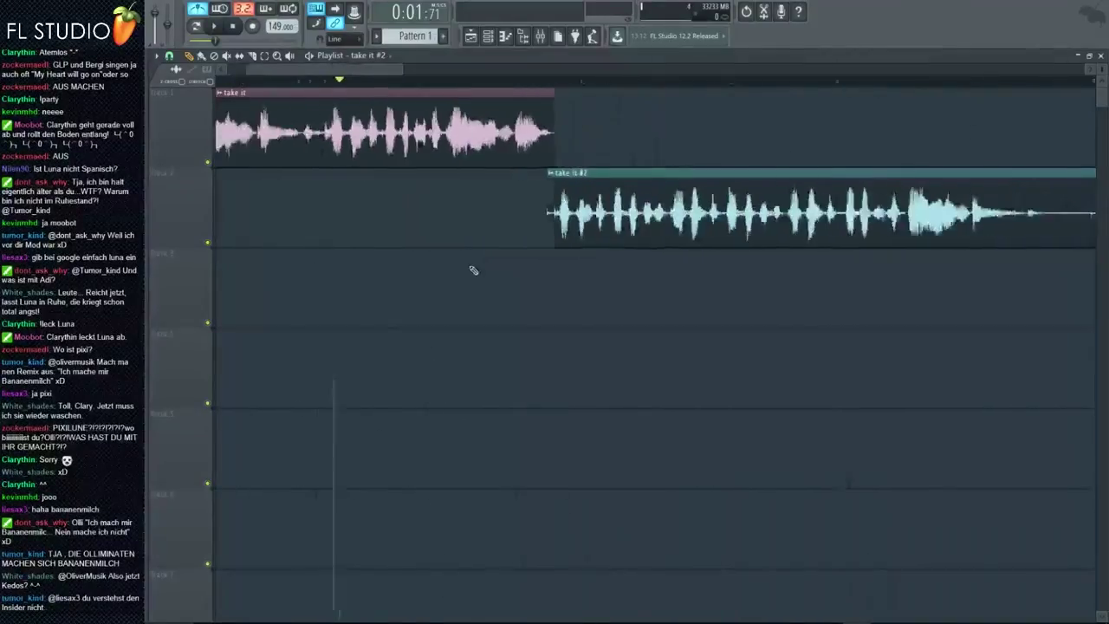
{"action": "scroll", "coordinate": [347, 254], "scroll_direction": "up", "scroll_amount": 5}
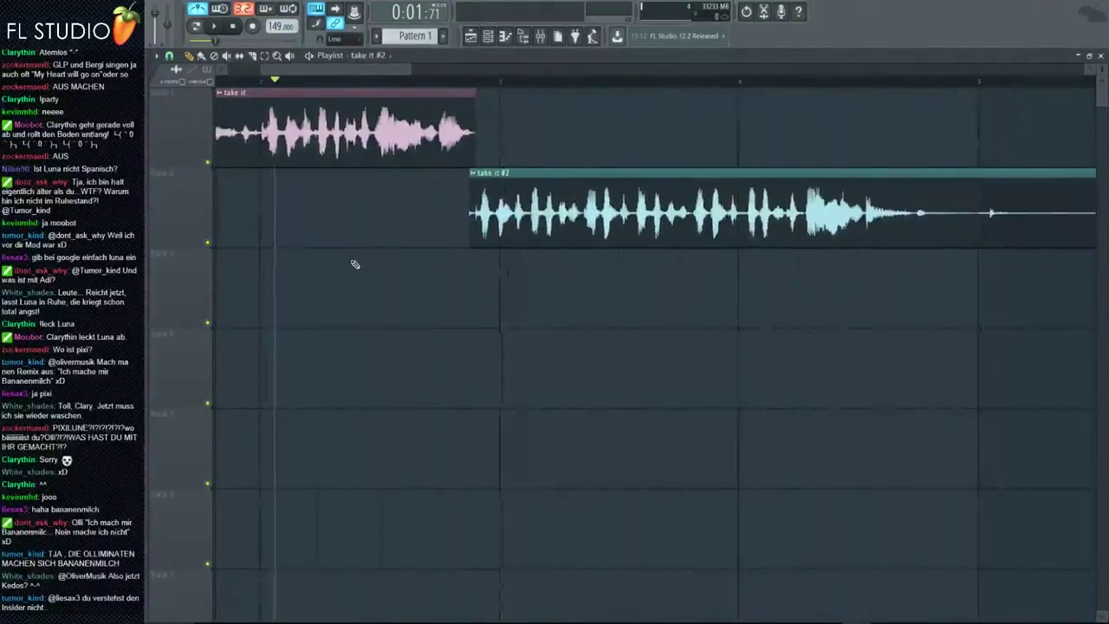
{"action": "scroll", "coordinate": [370, 216], "scroll_direction": "down", "scroll_amount": 3}
Step: Place the playhead shortly before the end of the take it clip and audition the transition into take it #2
{"action": "left_click", "coordinate": [321, 83]}
{"action": "scroll", "coordinate": [335, 87], "scroll_direction": "up", "scroll_amount": 4}
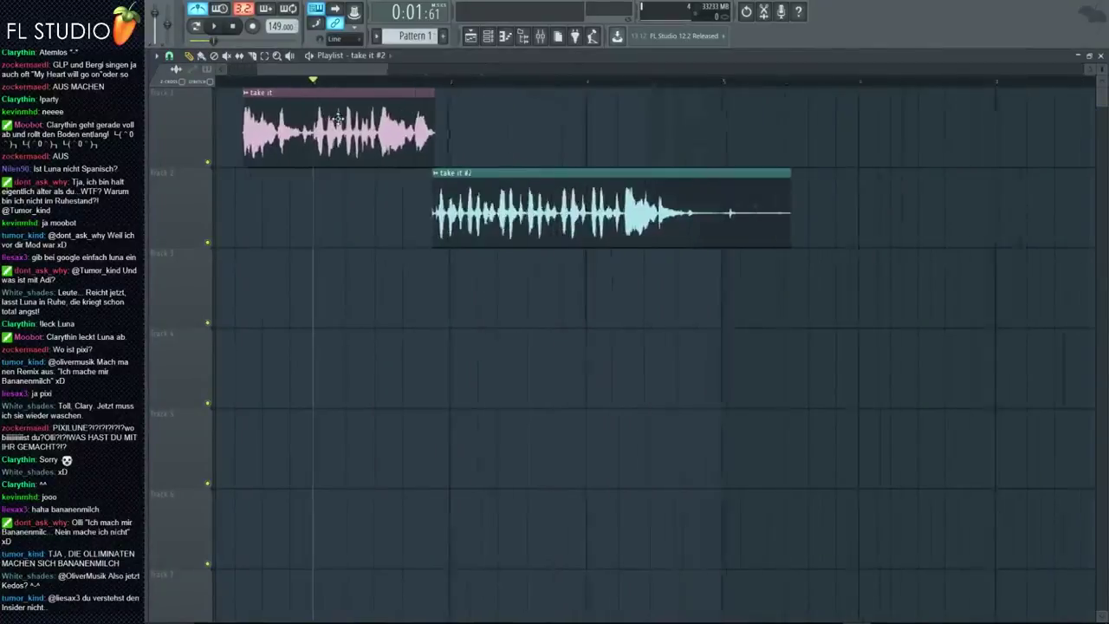
{"action": "left_click", "coordinate": [473, 85]}
{"action": "scroll", "coordinate": [473, 86], "scroll_direction": "up", "scroll_amount": 1}
{"action": "left_click", "coordinate": [445, 85]}
{"action": "scroll", "coordinate": [562, 217], "scroll_direction": "down", "scroll_amount": 3}
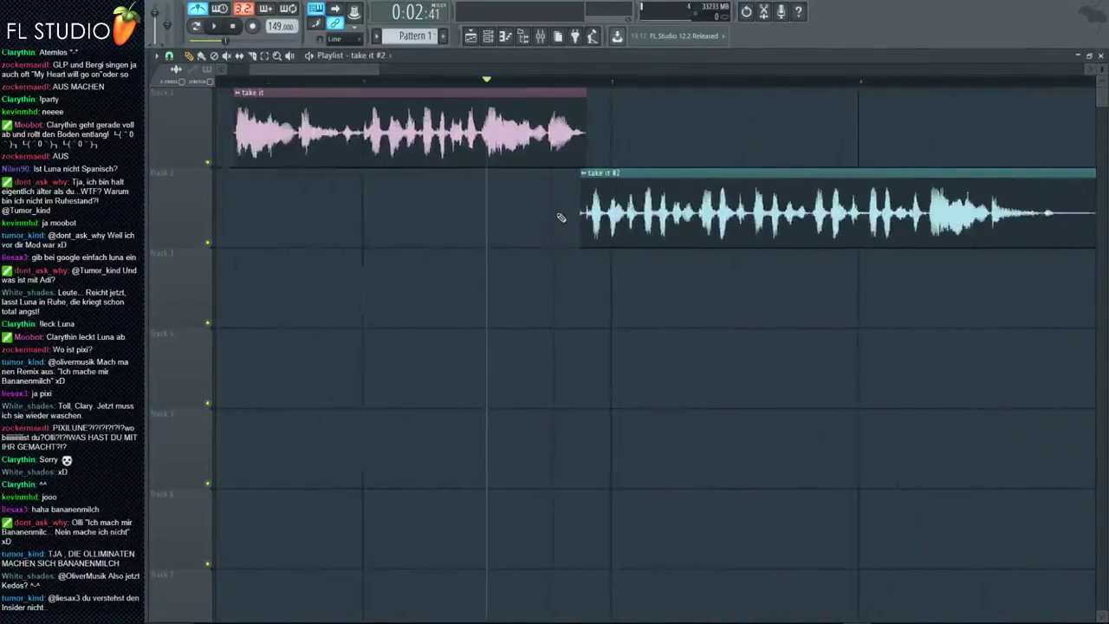
{"action": "scroll", "coordinate": [589, 212], "scroll_direction": "up", "scroll_amount": 3}
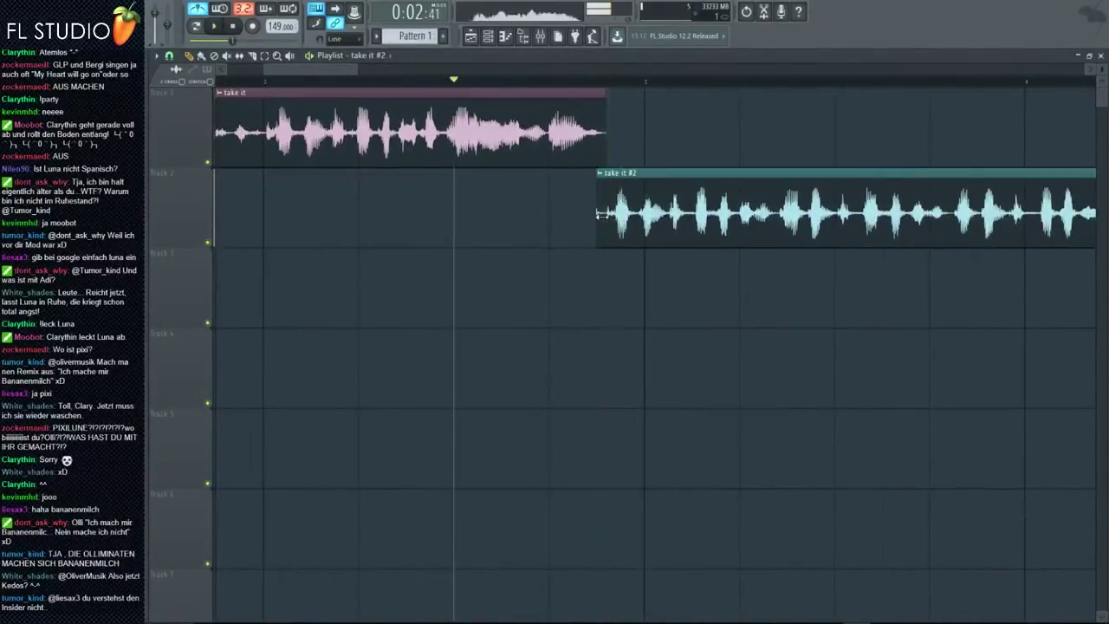
{"action": "scroll", "coordinate": [623, 225], "scroll_direction": "up", "scroll_amount": 1}
{"action": "scroll", "coordinate": [623, 225], "scroll_direction": "up", "scroll_amount": 1}
{"action": "key", "text": "space"}
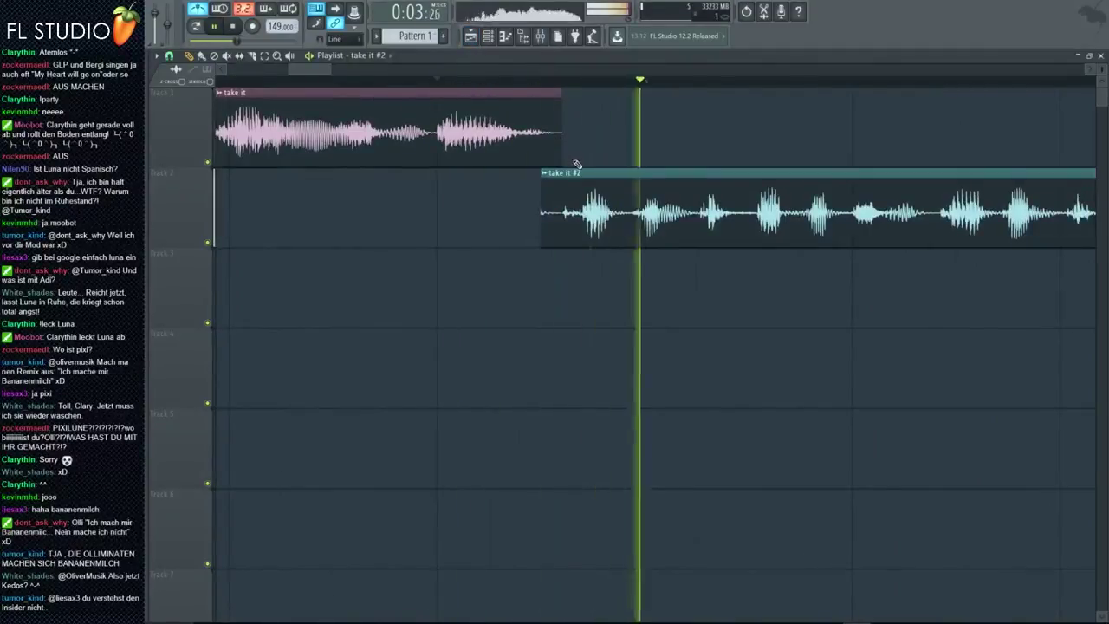
{"action": "key", "text": "space"}
Step: Move the take it #2 clip slightly later so its first loud transient lands on bar 3, and audition the timing
{"action": "left_click_drag", "start_coordinate": [577, 169], "coordinate": [631, 172]}
{"action": "key", "text": "space"}
{"action": "key", "text": "space"}
{"action": "scroll", "coordinate": [645, 212], "scroll_direction": "up", "scroll_amount": 3}
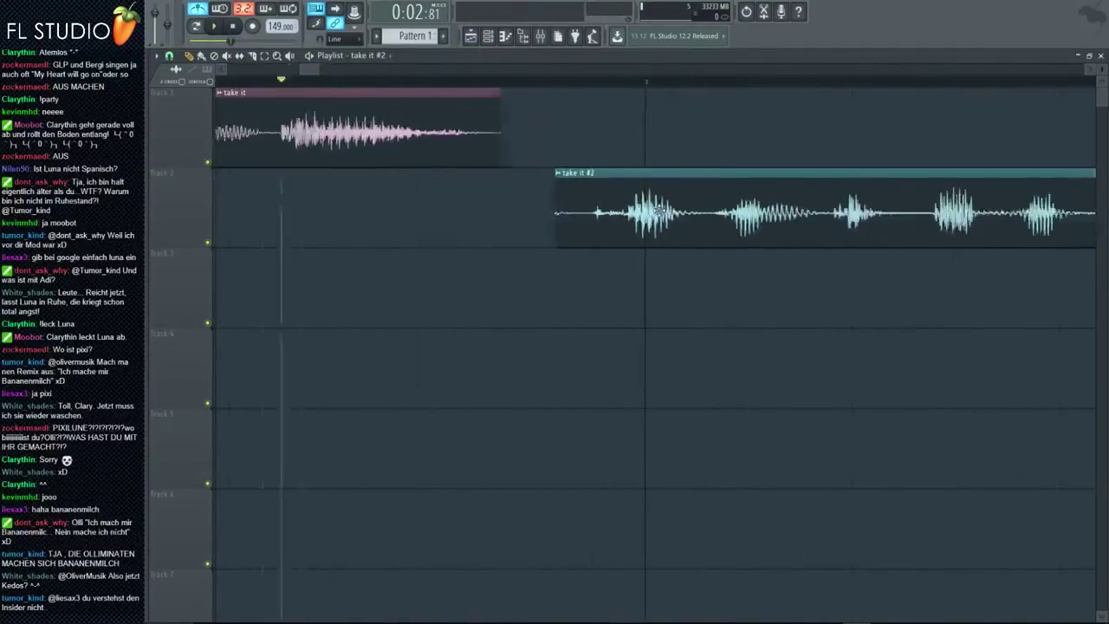
{"action": "left_click_drag", "start_coordinate": [646, 214], "coordinate": [660, 215]}
{"action": "key", "text": "space"}
{"action": "key", "text": "space"}
Step: Extend the start of the take it #2 clip back over the end of the take it clip and play the transition
{"action": "left_click_drag", "start_coordinate": [582, 221], "coordinate": [394, 245]}
{"action": "key", "text": "space"}
{"action": "scroll", "coordinate": [523, 218], "scroll_direction": "down", "scroll_amount": 3}
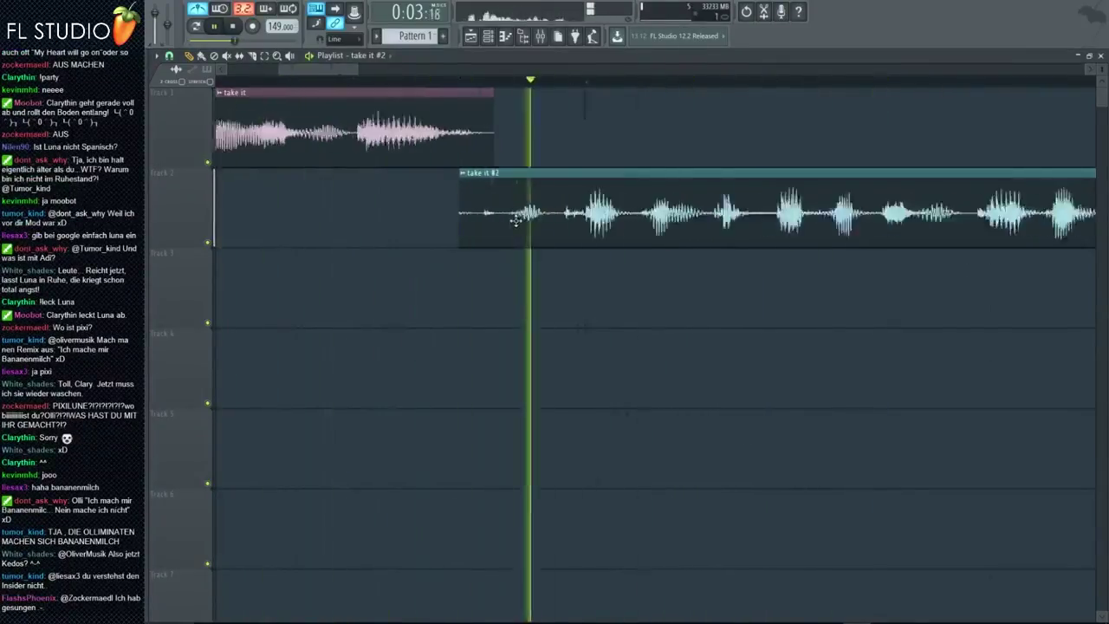
{"action": "key", "text": "space"}
{"action": "key", "text": "space"}
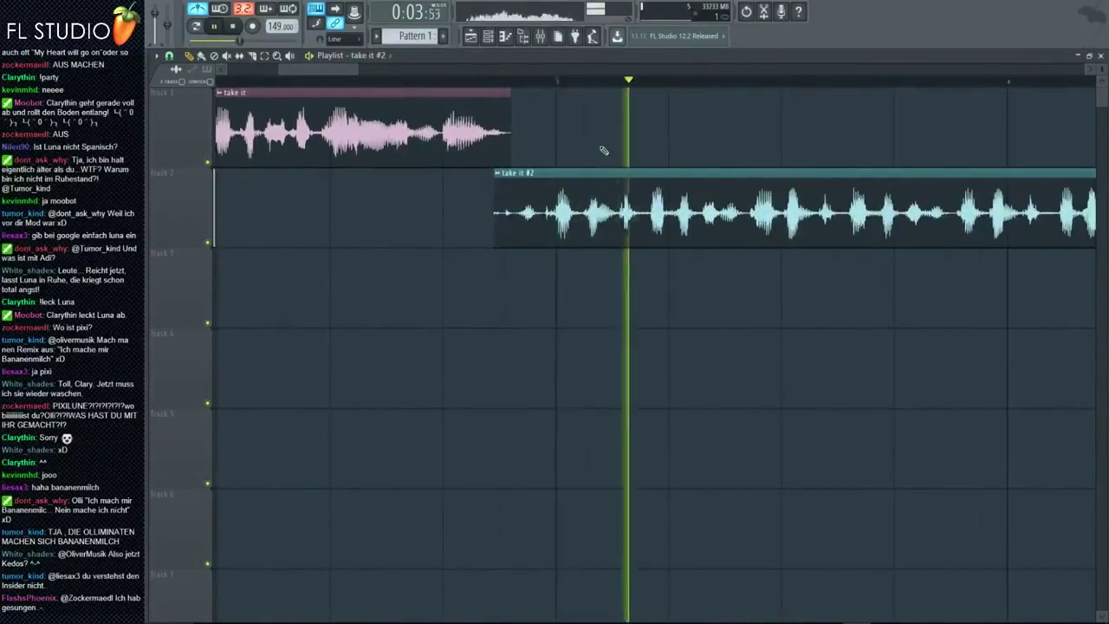
{"action": "key", "text": "space"}
Step: Stretch the take it #2 sample slightly longer with its channel's time stretching Time setting and audition the result
{"action": "double_click", "coordinate": [689, 210]}
{"action": "left_click_drag", "start_coordinate": [490, 226], "coordinate": [449, 328]}
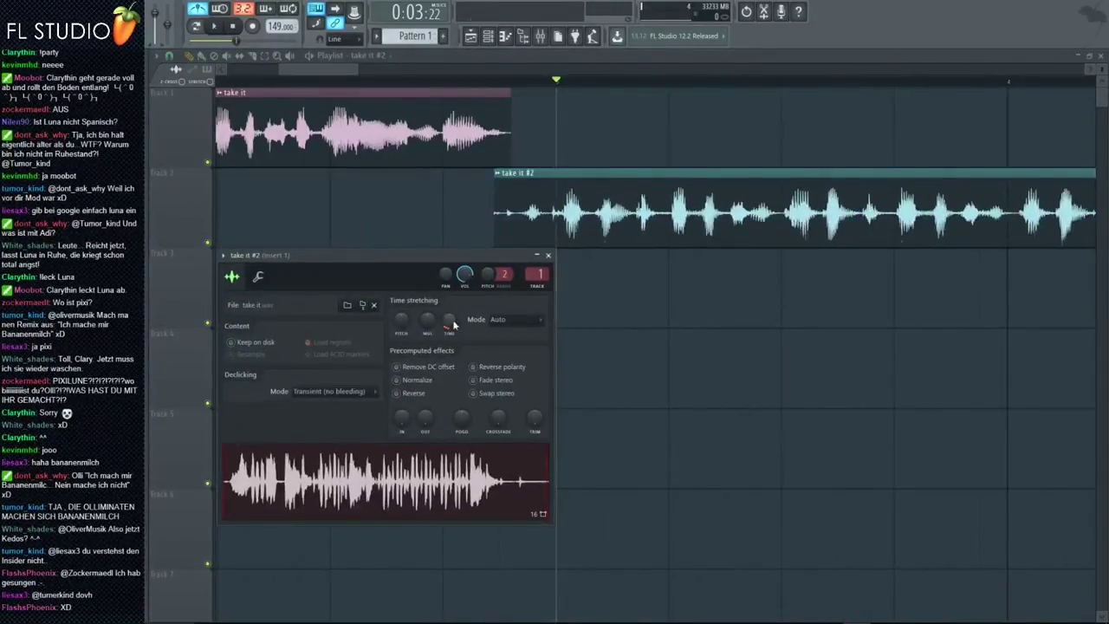
{"action": "key", "text": "space"}
{"action": "key", "text": "space"}
{"action": "key", "text": "space"}
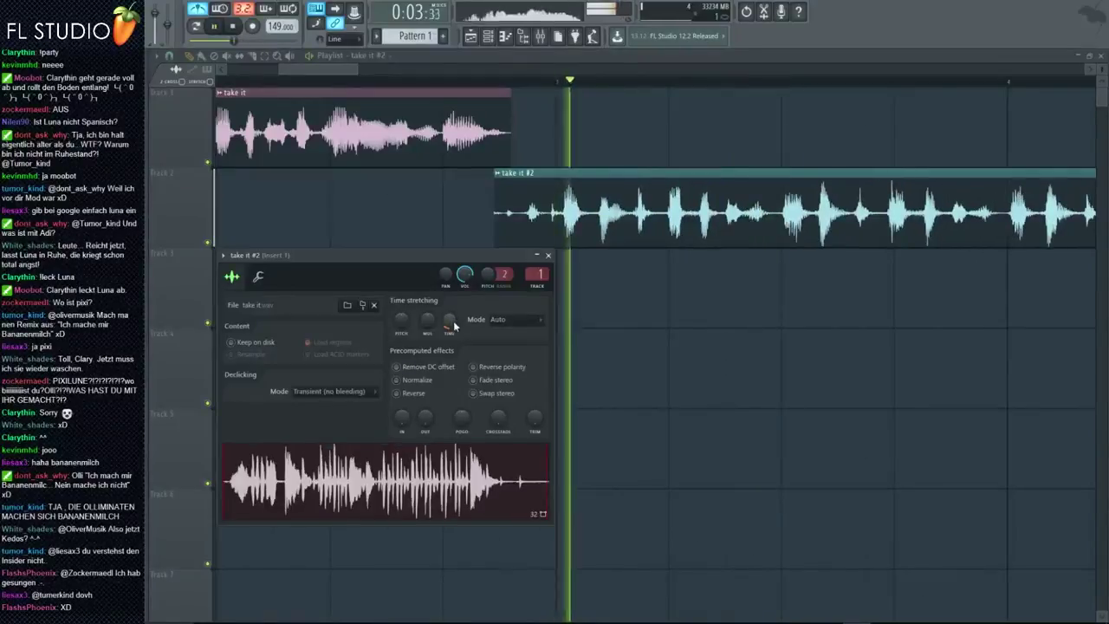
{"action": "left_click", "coordinate": [510, 82]}
{"action": "key", "text": "space"}
Step: Add Fruity Stereo Enhancer to the Insert 1 mixer track that take it #2 is routed to
{"action": "scroll", "coordinate": [589, 227], "scroll_direction": "up", "scroll_amount": 3}
{"action": "scroll", "coordinate": [589, 227], "scroll_direction": "up", "scroll_amount": 2}
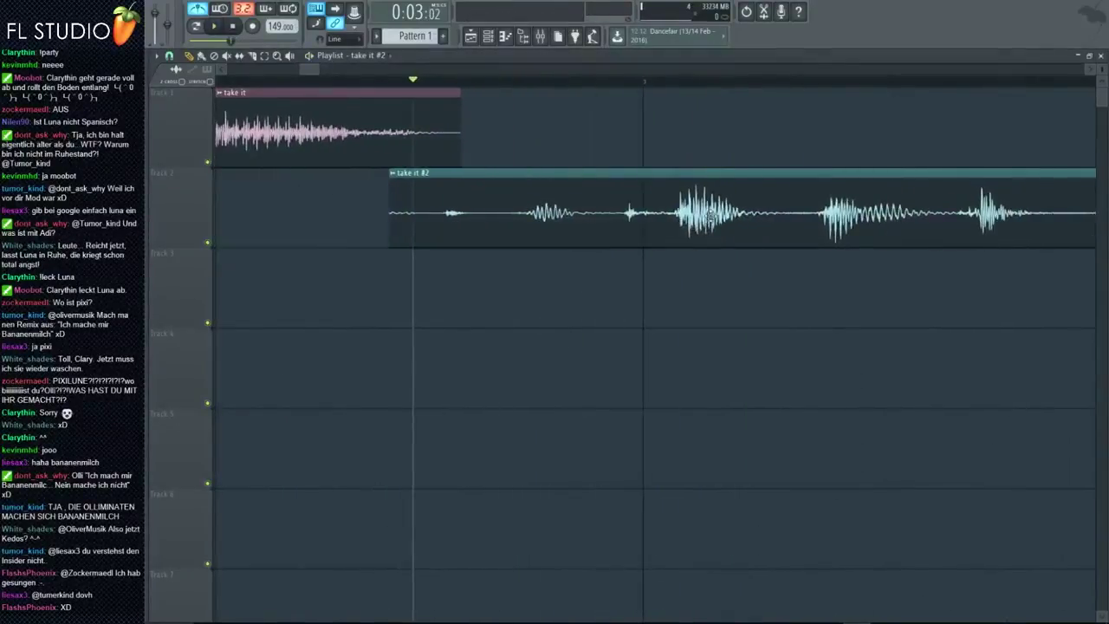
{"action": "scroll", "coordinate": [675, 214], "scroll_direction": "down", "scroll_amount": 3}
{"action": "double_click", "coordinate": [768, 218]}
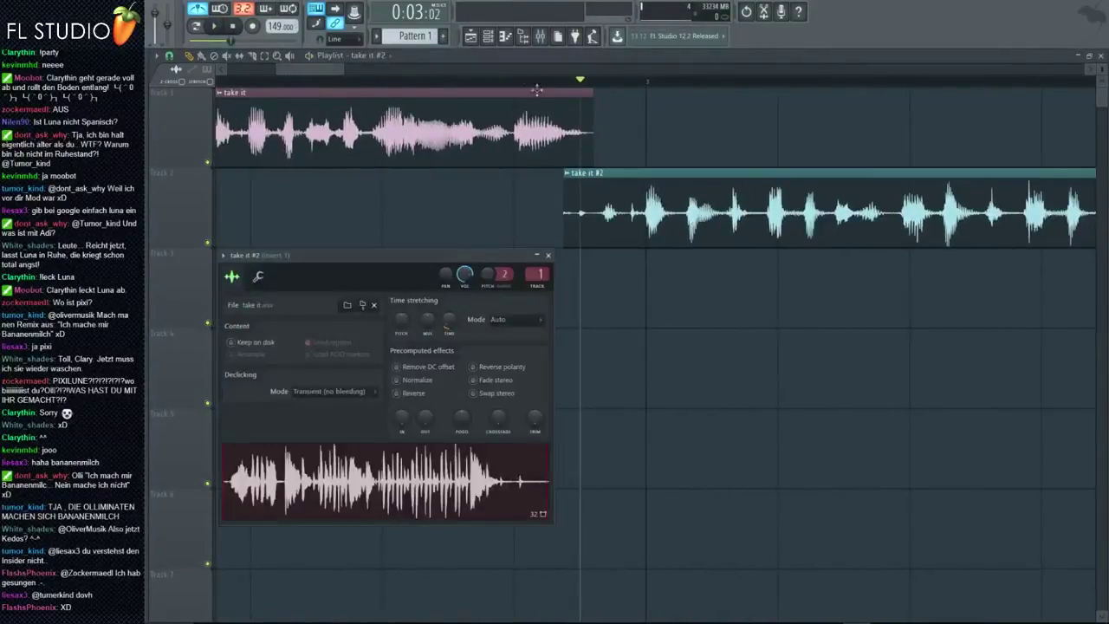
{"action": "left_click", "coordinate": [540, 36]}
{"action": "key", "text": "F8"}
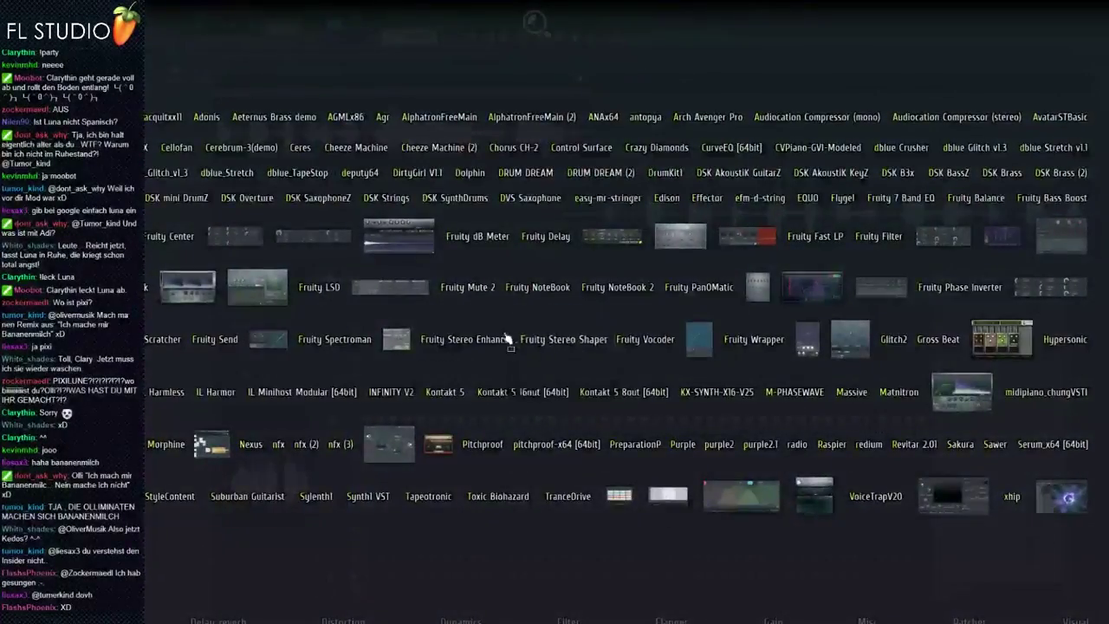
{"action": "left_click_drag", "start_coordinate": [492, 343], "coordinate": [963, 329]}
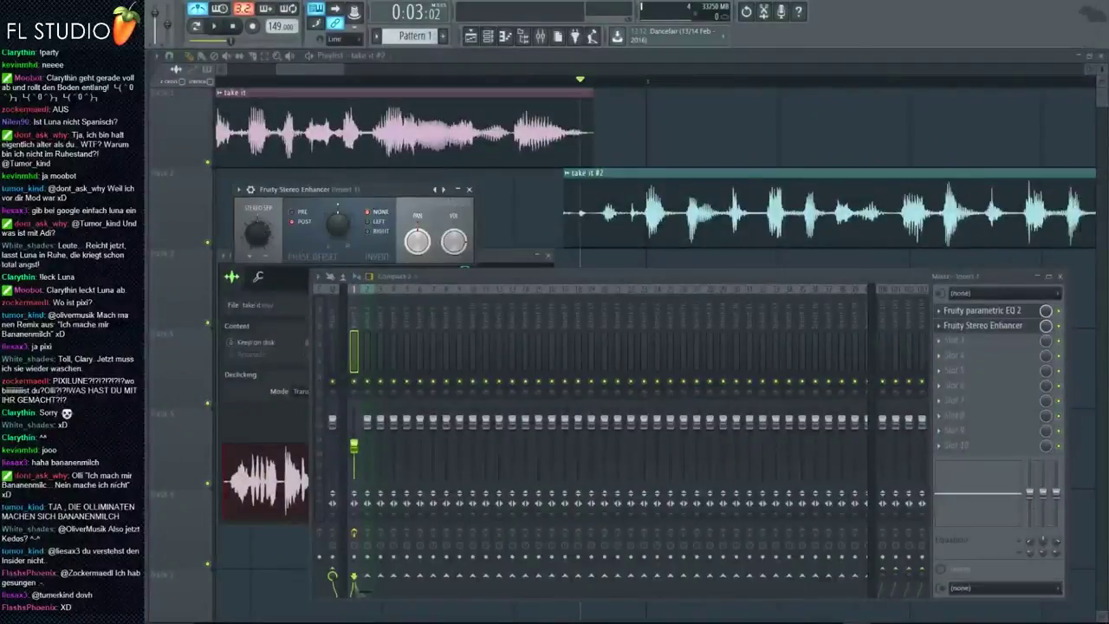
Step: Place the playhead before the end of the take it clip and trim the start of take it #2 slightly
{"action": "left_click", "coordinate": [592, 81]}
{"action": "scroll", "coordinate": [592, 82], "scroll_direction": "down", "scroll_amount": 3}
{"action": "left_click", "coordinate": [552, 82]}
{"action": "scroll", "coordinate": [538, 234], "scroll_direction": "up", "scroll_amount": 5}
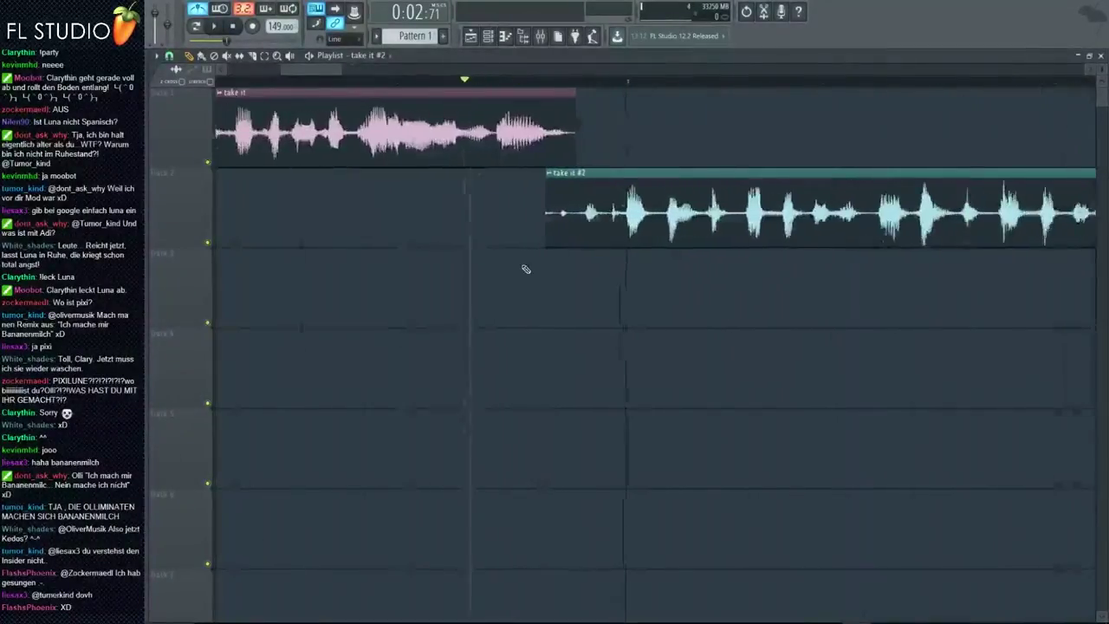
{"action": "left_click_drag", "start_coordinate": [571, 231], "coordinate": [621, 259]}
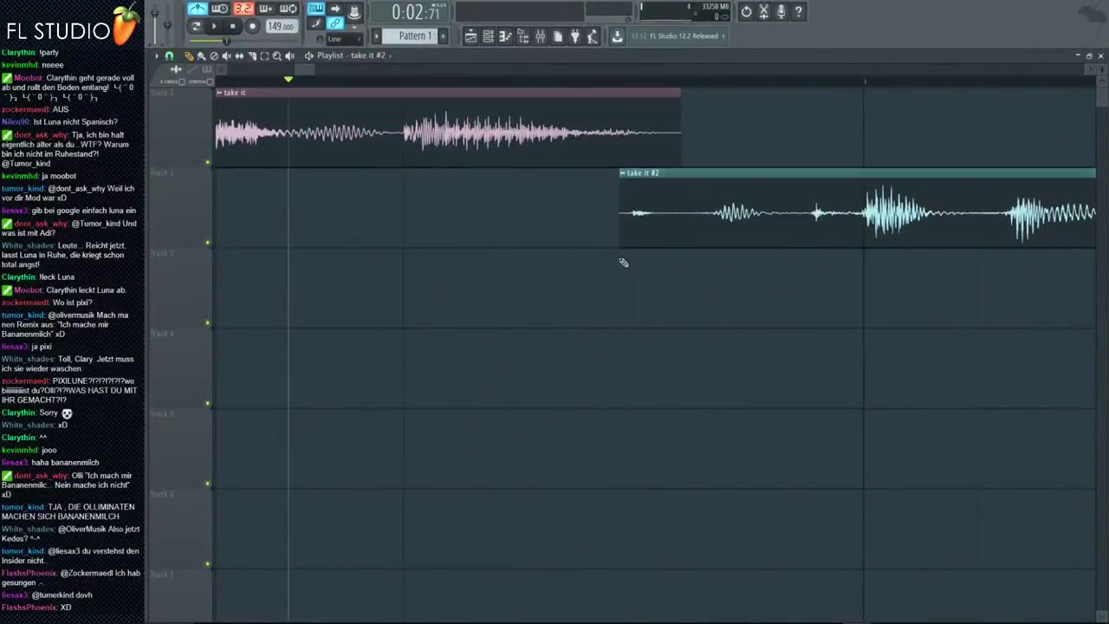
Step: Play the transition between the two clips and replay it from the start of take it #2
{"action": "scroll", "coordinate": [623, 262], "scroll_direction": "down", "scroll_amount": 5}
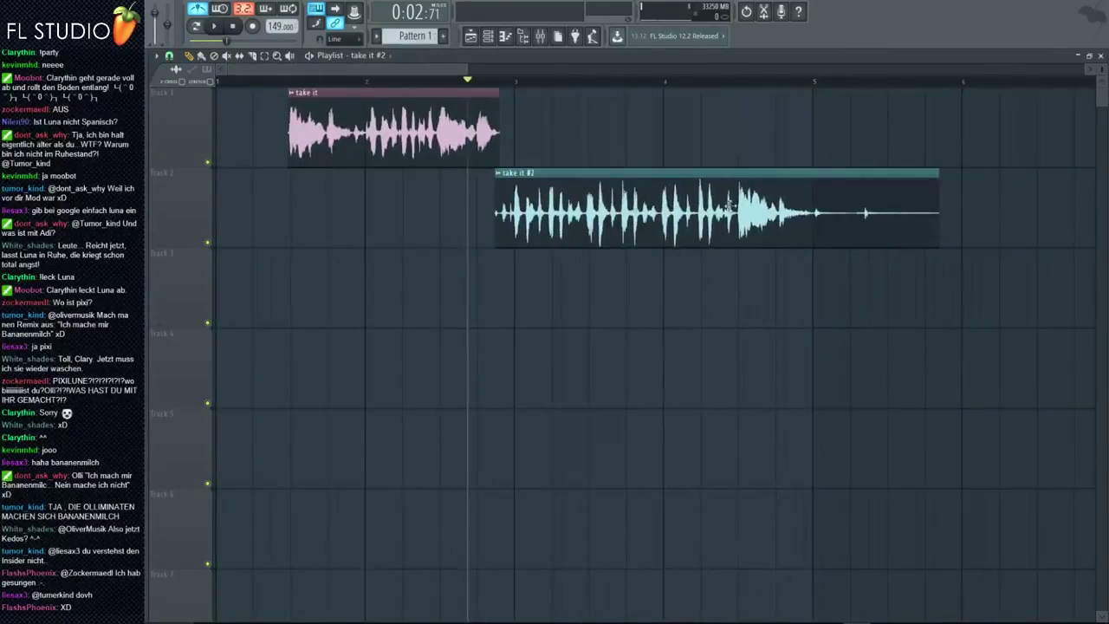
{"action": "scroll", "coordinate": [537, 216], "scroll_direction": "up", "scroll_amount": 5}
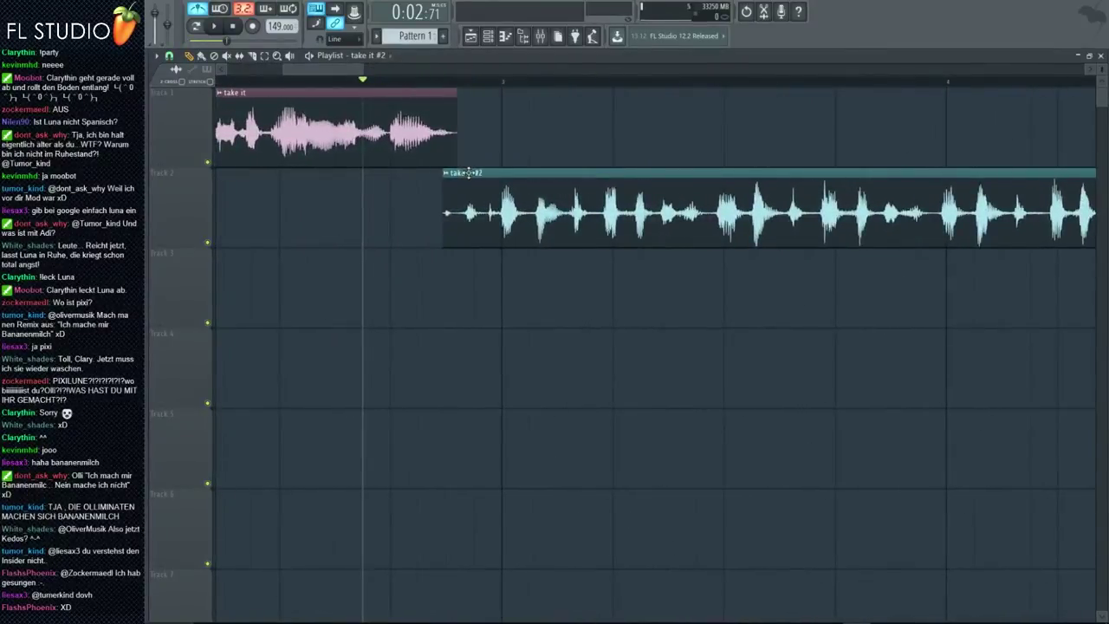
{"action": "key", "text": "space"}
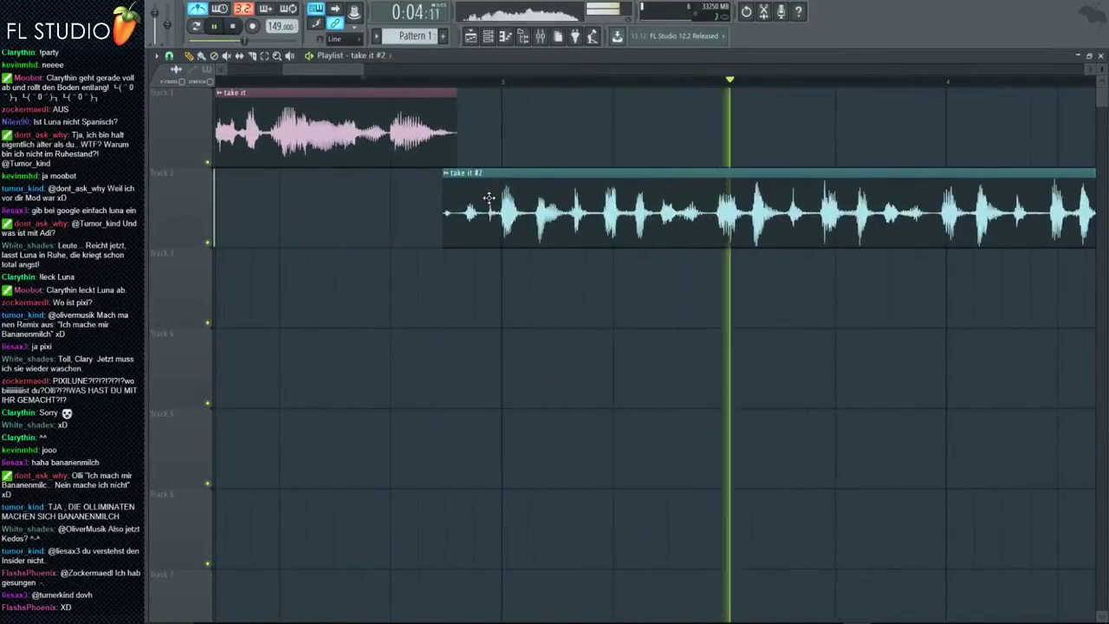
{"action": "left_click", "coordinate": [466, 83]}
{"action": "key", "text": "space"}
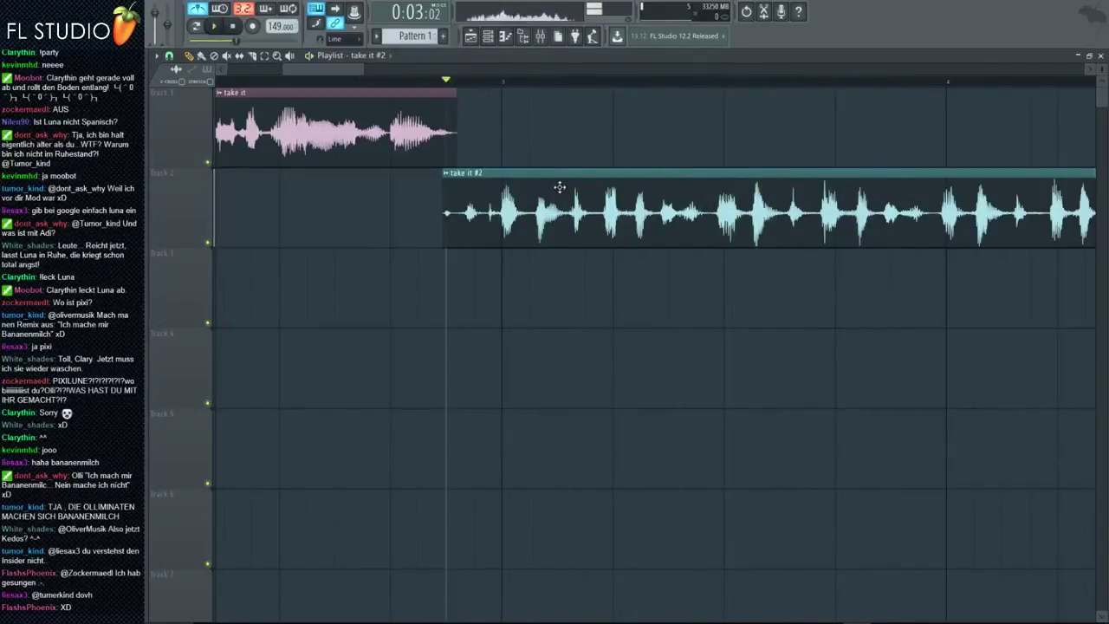
Step: Check the take it #2 channel settings, close them and listen to the clip against the bar lines
{"action": "double_click", "coordinate": [570, 200]}
{"action": "key", "text": "space"}
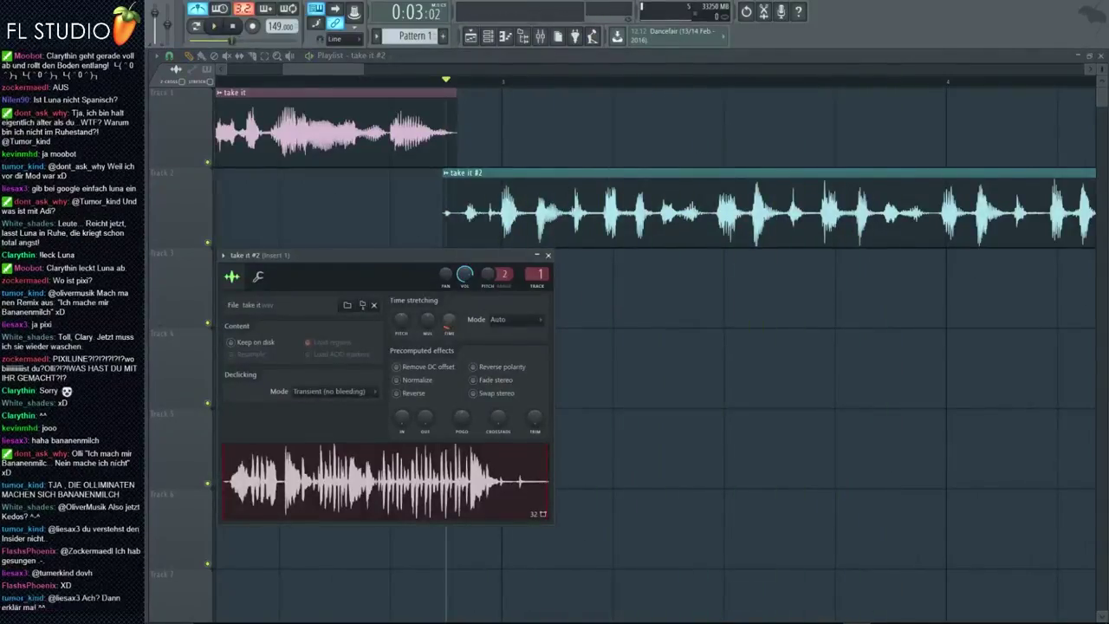
{"action": "scroll", "coordinate": [501, 236], "scroll_direction": "up", "scroll_amount": 5}
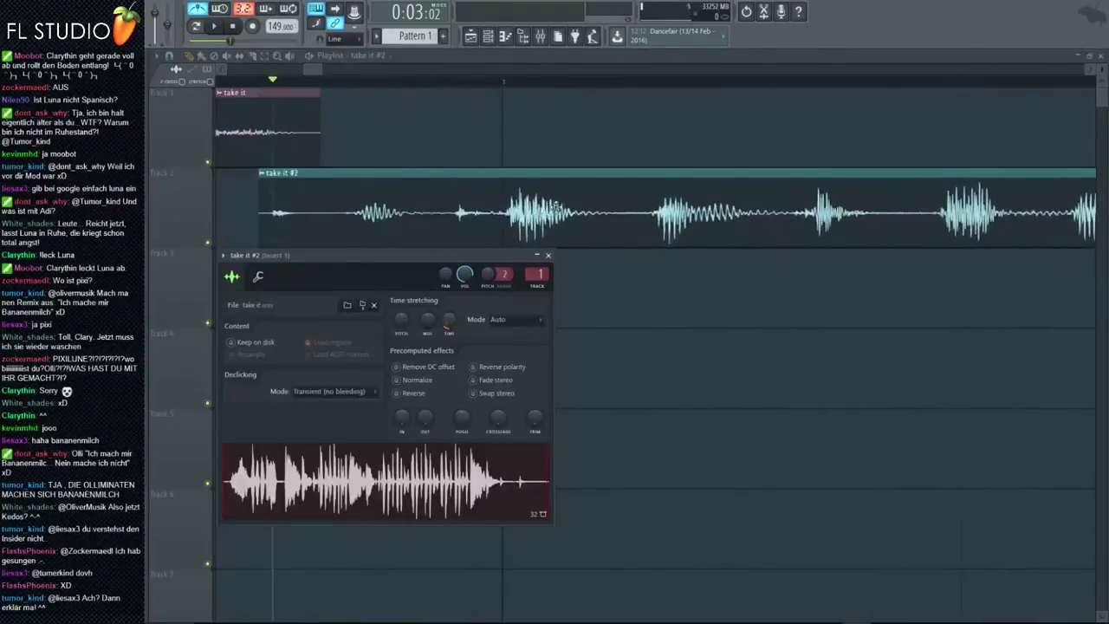
{"action": "left_click", "coordinate": [548, 255]}
{"action": "key", "text": "space"}
{"action": "scroll", "coordinate": [546, 208], "scroll_direction": "down", "scroll_amount": 5}
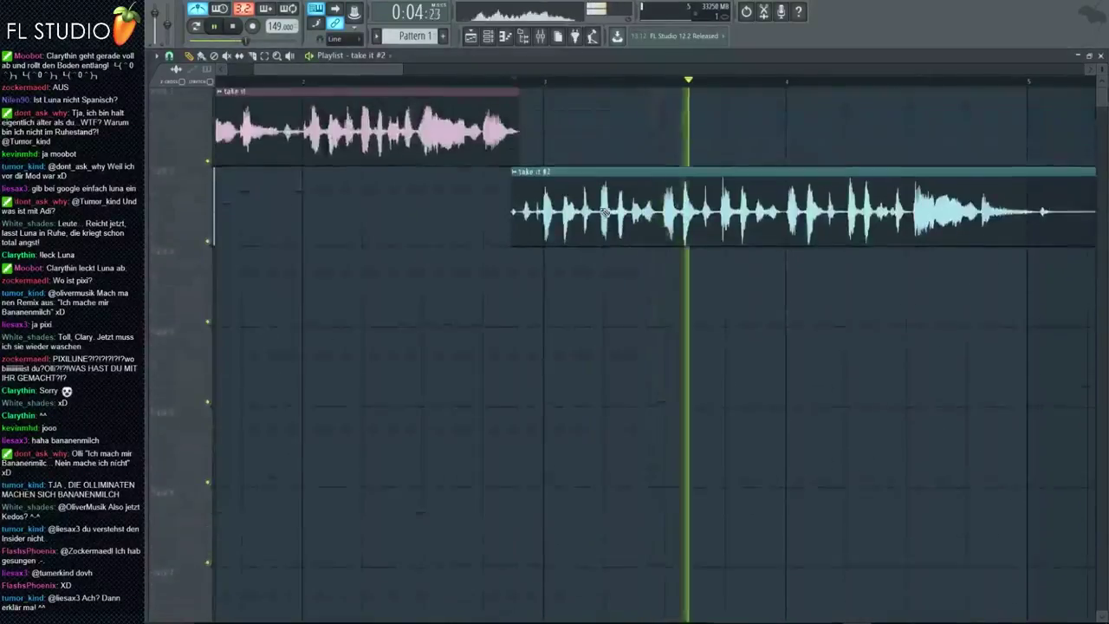
{"action": "scroll", "coordinate": [630, 205], "scroll_direction": "up", "scroll_amount": 3}
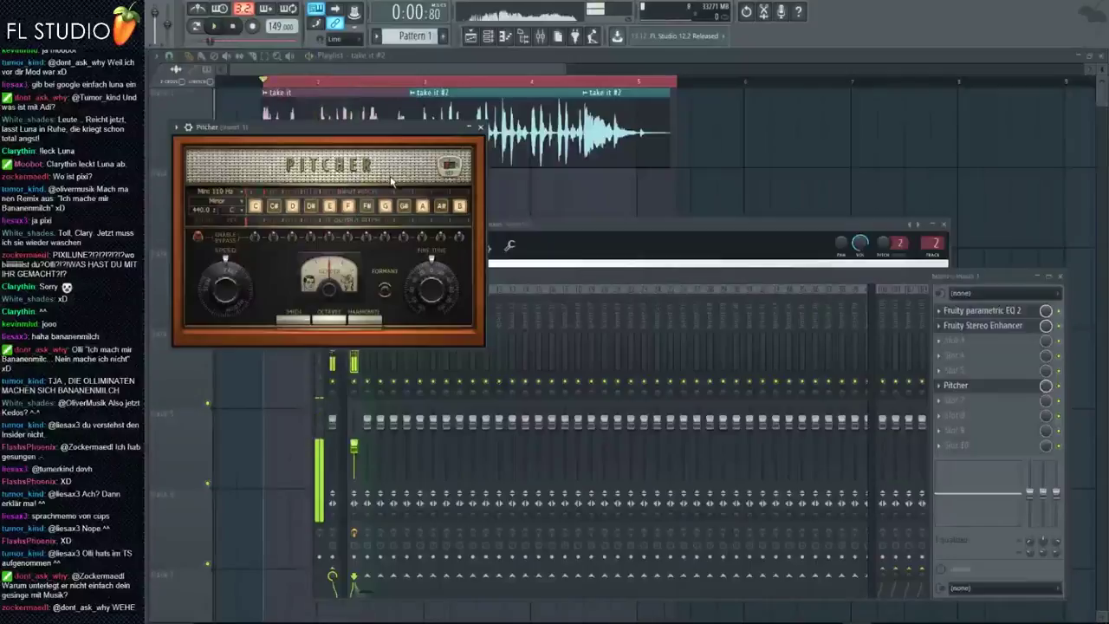
Step: Turn off the notes E and D# in Pitcher while auditioning the vocal clips
{"action": "key", "text": "space"}
{"action": "key", "text": "space"}
{"action": "key", "text": "space"}
{"action": "left_click", "coordinate": [328, 212]}
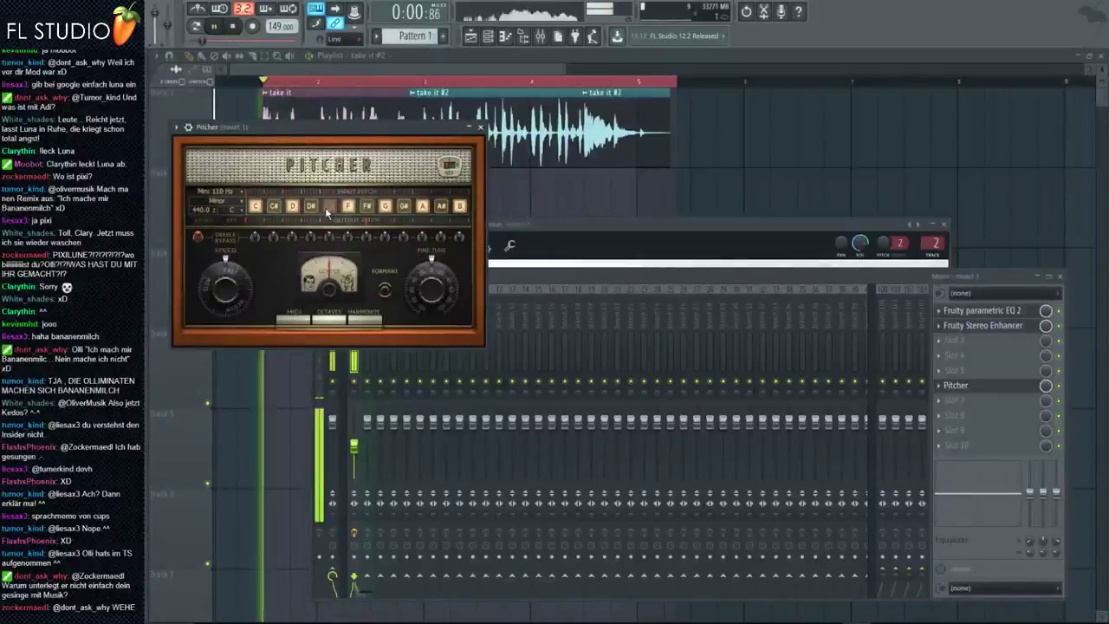
{"action": "key", "text": "space"}
{"action": "key", "text": "space"}
{"action": "left_click", "coordinate": [314, 210]}
{"action": "key", "text": "space"}
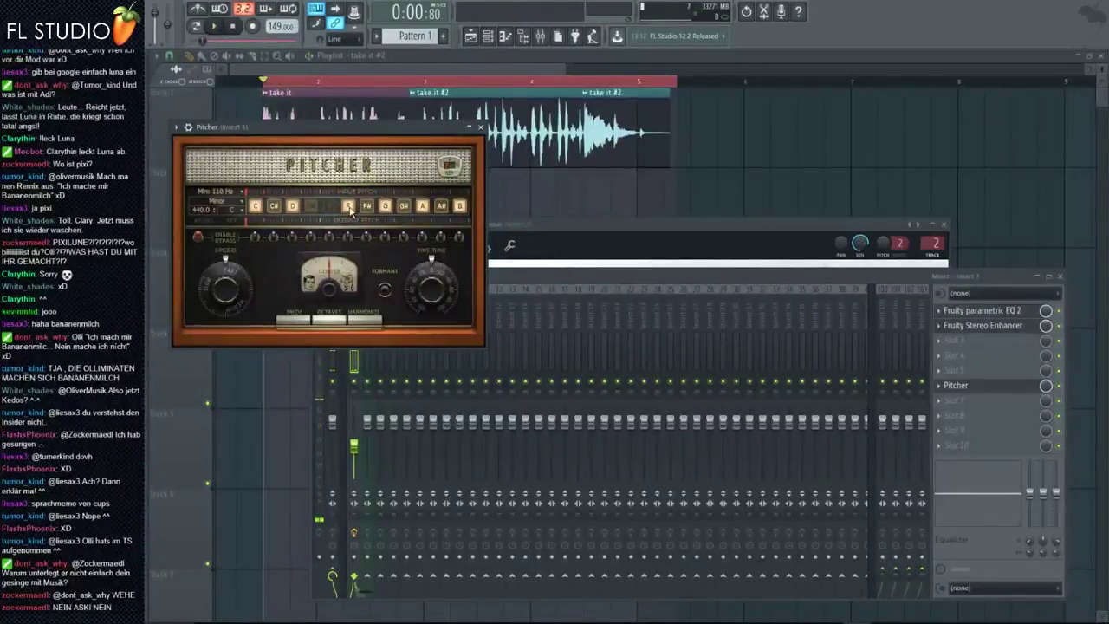
Step: Raise the Insert 1 volume fader in the mixer and replay the start of the vocals
{"action": "left_click_drag", "start_coordinate": [355, 448], "coordinate": [355, 430]}
{"action": "key", "text": "space"}
{"action": "key", "text": "space"}
{"action": "key", "text": "space"}
{"action": "key", "text": "space"}
{"action": "key", "text": "space"}
Step: Turn off the notes C, C# and D in Pitcher and replay the start of the vocals
{"action": "left_click", "coordinate": [256, 207]}
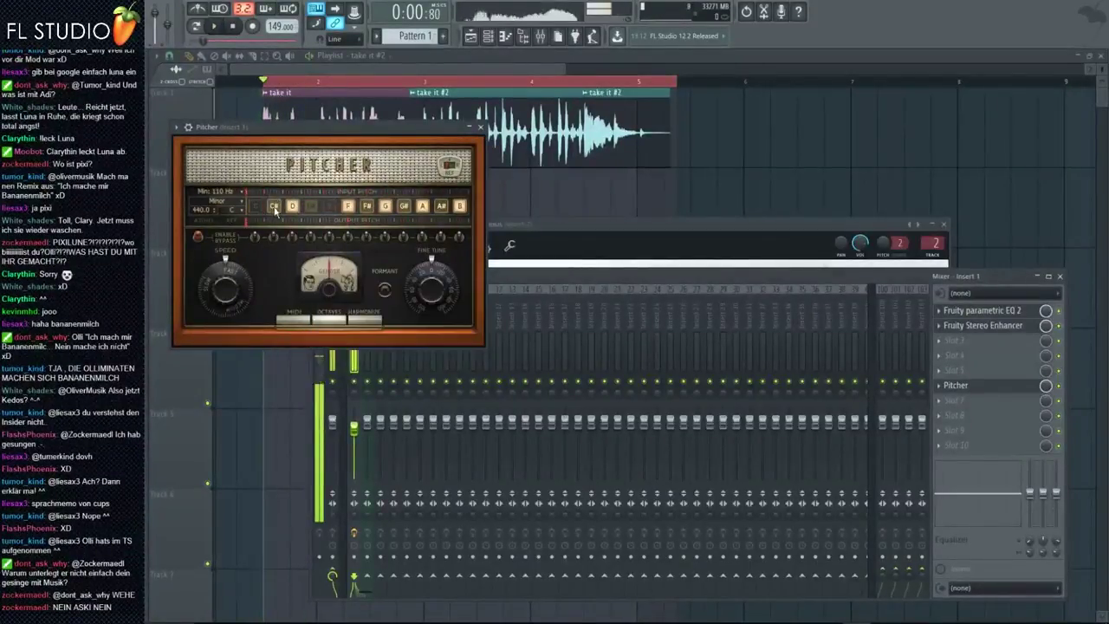
{"action": "left_click", "coordinate": [274, 208]}
{"action": "left_click", "coordinate": [294, 209]}
{"action": "key", "text": "space"}
{"action": "key", "text": "space"}
{"action": "key", "text": "space"}
{"action": "key", "text": "space"}
Step: Turn off the notes G, F, G#, A and A# in Pitcher
{"action": "left_click", "coordinate": [386, 206]}
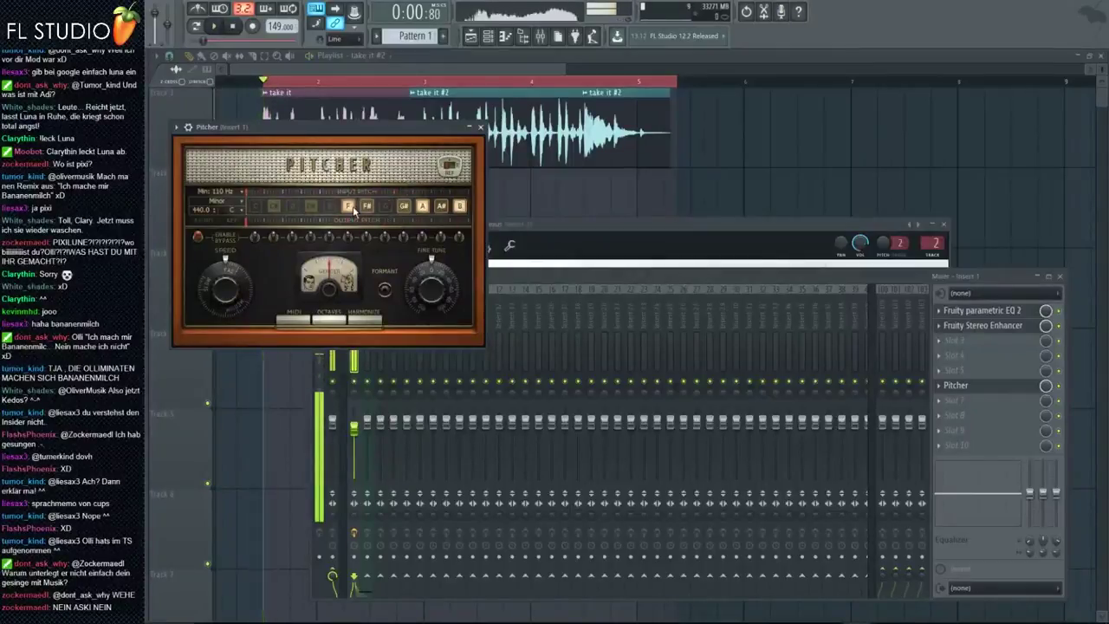
{"action": "left_click", "coordinate": [347, 206]}
{"action": "left_click", "coordinate": [404, 206]}
{"action": "left_click", "coordinate": [422, 207]}
{"action": "left_click", "coordinate": [441, 206]}
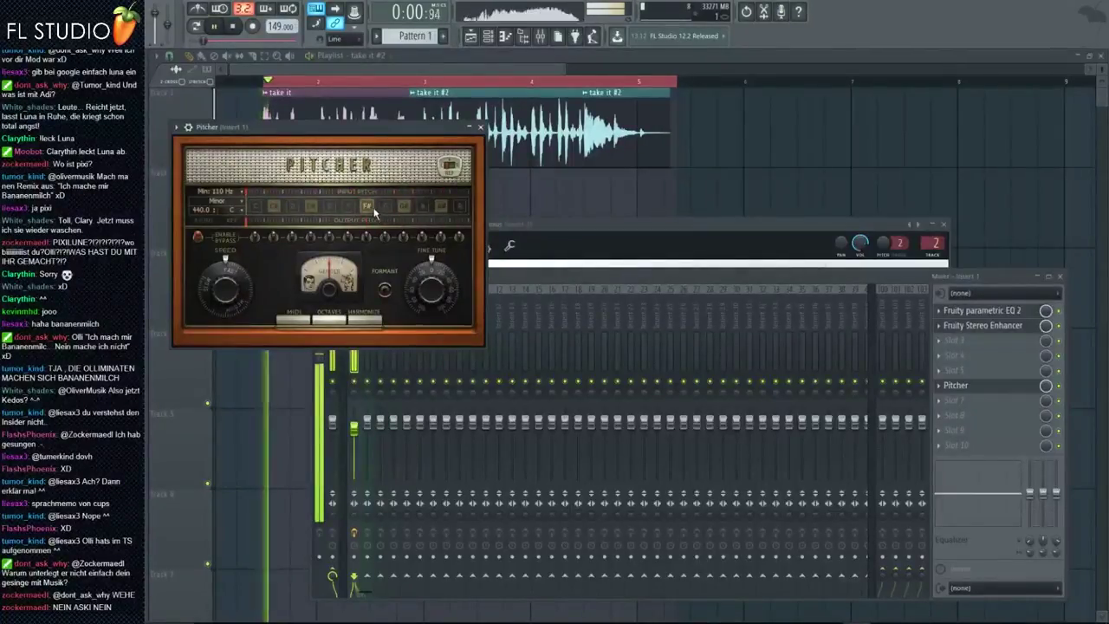
Step: Replay the start of the vocals repeatedly with only the note F# active in Pitcher
{"action": "key", "text": "space"}
{"action": "key", "text": "space"}
{"action": "key", "text": "space"}
{"action": "key", "text": "space"}
{"action": "key", "text": "space"}
{"action": "key", "text": "space"}
{"action": "key", "text": "space"}
{"action": "key", "text": "space"}
{"action": "key", "text": "space"}
Step: Move Pitcher's active note upward through G, G#, A and A# to test each one against the vocals
{"action": "left_click", "coordinate": [405, 207]}
{"action": "left_click", "coordinate": [386, 207]}
{"action": "left_click", "coordinate": [423, 208]}
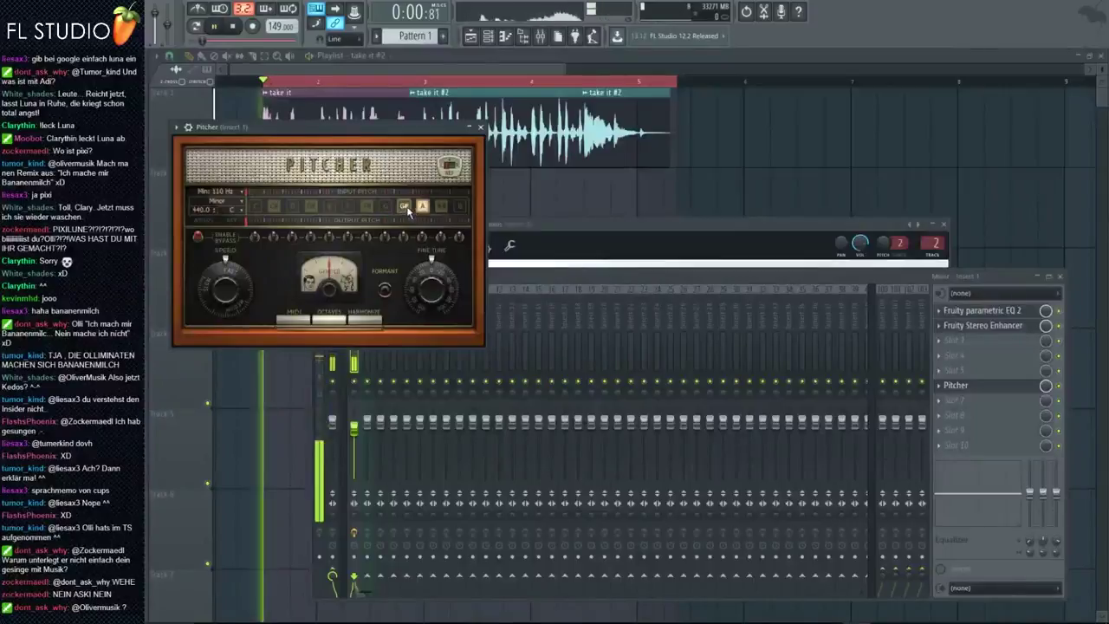
{"action": "left_click", "coordinate": [405, 207]}
{"action": "left_click", "coordinate": [441, 207]}
{"action": "left_click", "coordinate": [423, 207]}
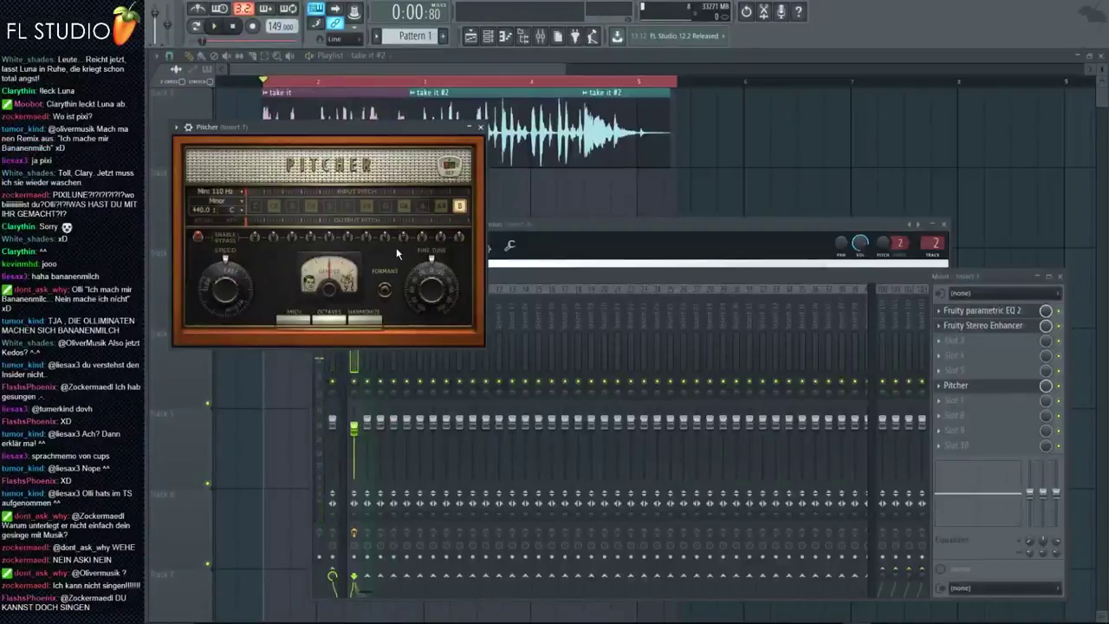
Step: Turn on the notes C, D, E, F, G and A alongside B in Pitcher while playing the vocals
{"action": "left_click", "coordinate": [424, 207]}
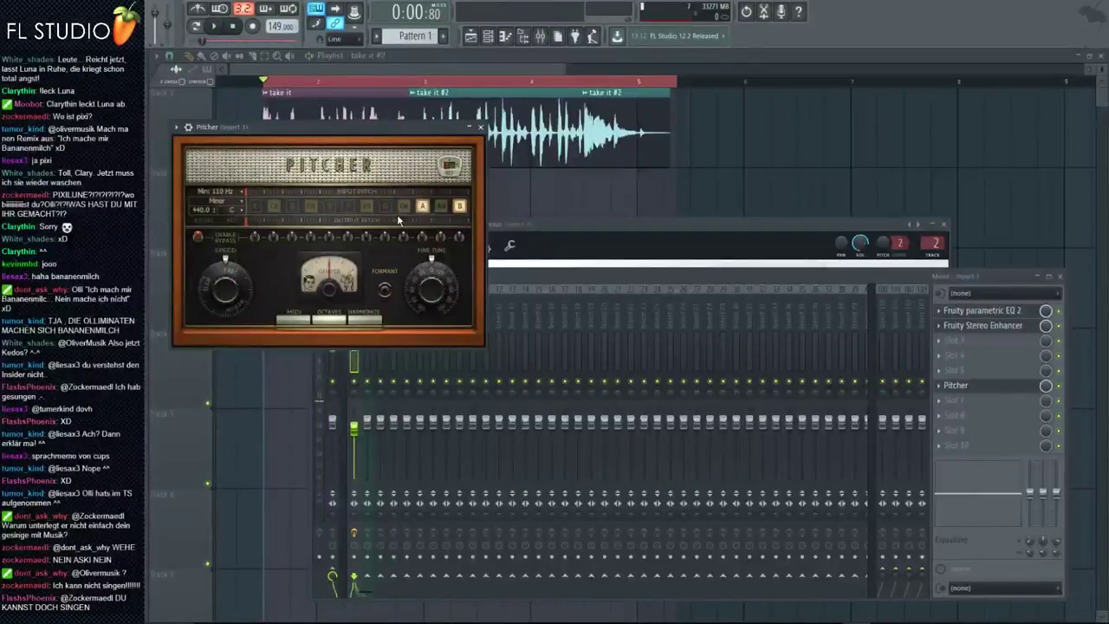
{"action": "key", "text": "space"}
{"action": "left_click", "coordinate": [293, 207]}
{"action": "left_click", "coordinate": [257, 207]}
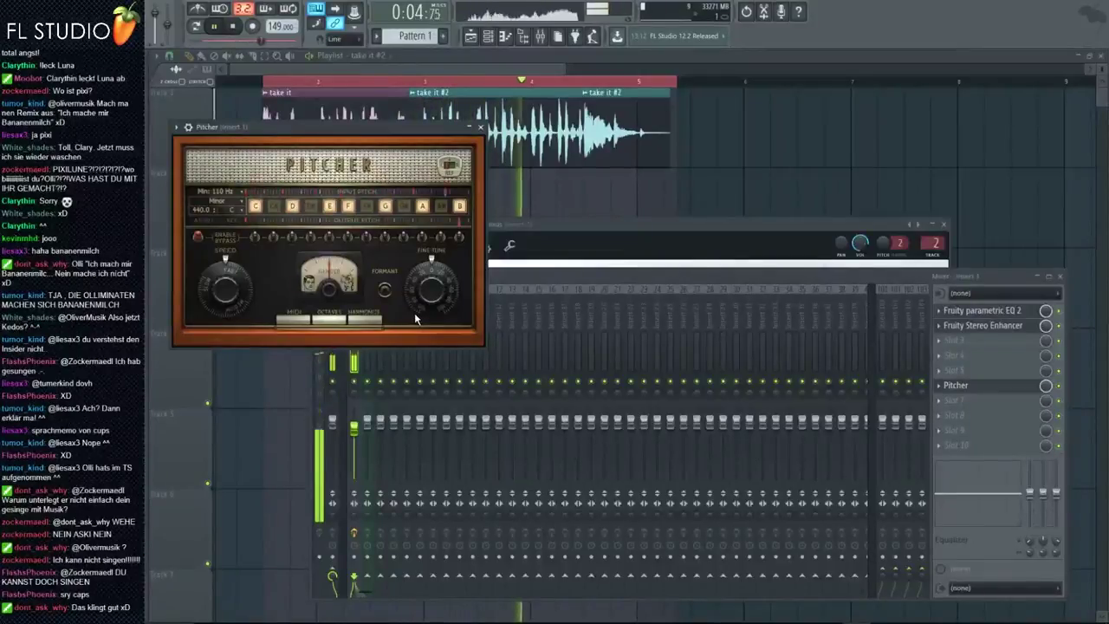
Step: Bypass the Pitcher effect on Insert 1 and replay the vocals without pitch correction
{"action": "key", "text": "space"}
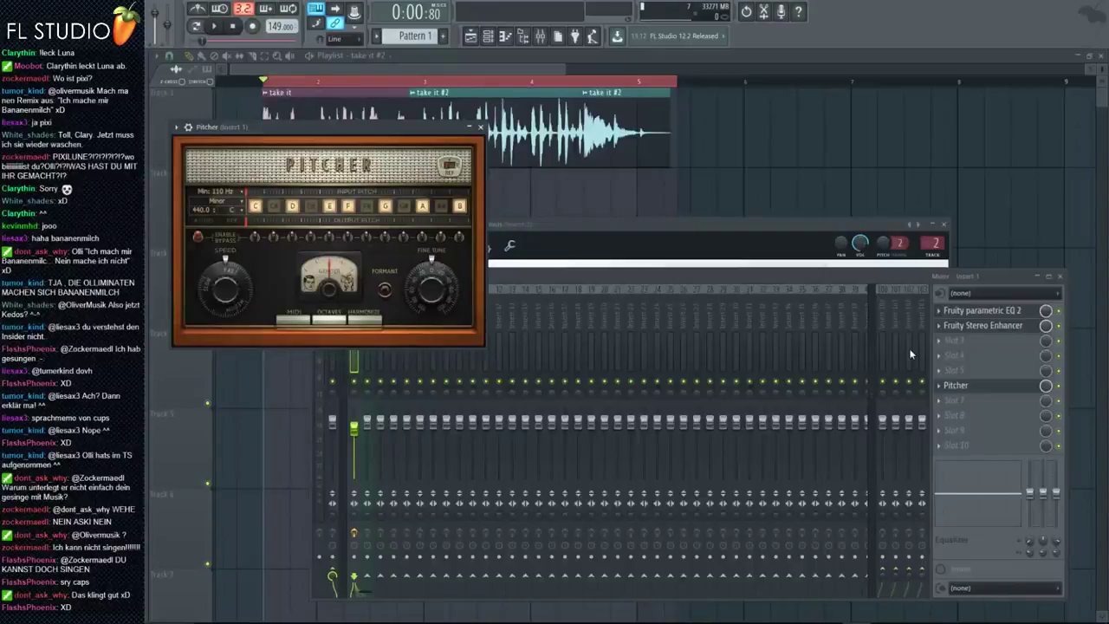
{"action": "left_click", "coordinate": [1066, 391]}
{"action": "left_click", "coordinate": [217, 26]}
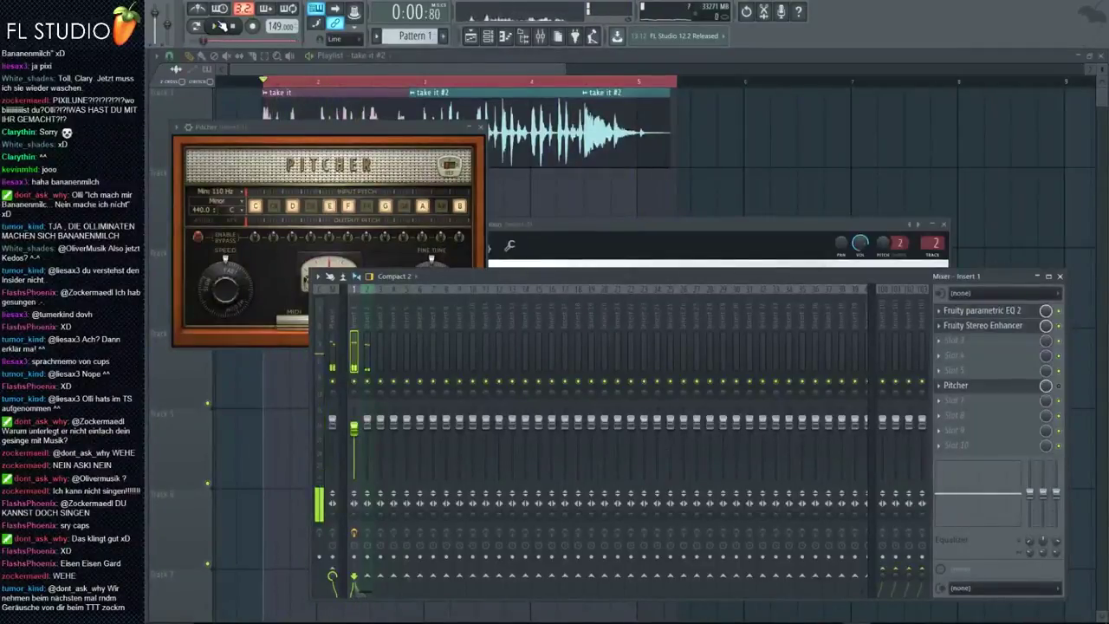
Step: Shorten the playlist's time selection over the vocal clips so that it ends at bar 5
{"action": "right_click", "coordinate": [721, 207]}
{"action": "scroll", "coordinate": [638, 91], "scroll_direction": "up", "scroll_amount": 3}
{"action": "left_click_drag", "start_coordinate": [750, 83], "coordinate": [672, 83]}
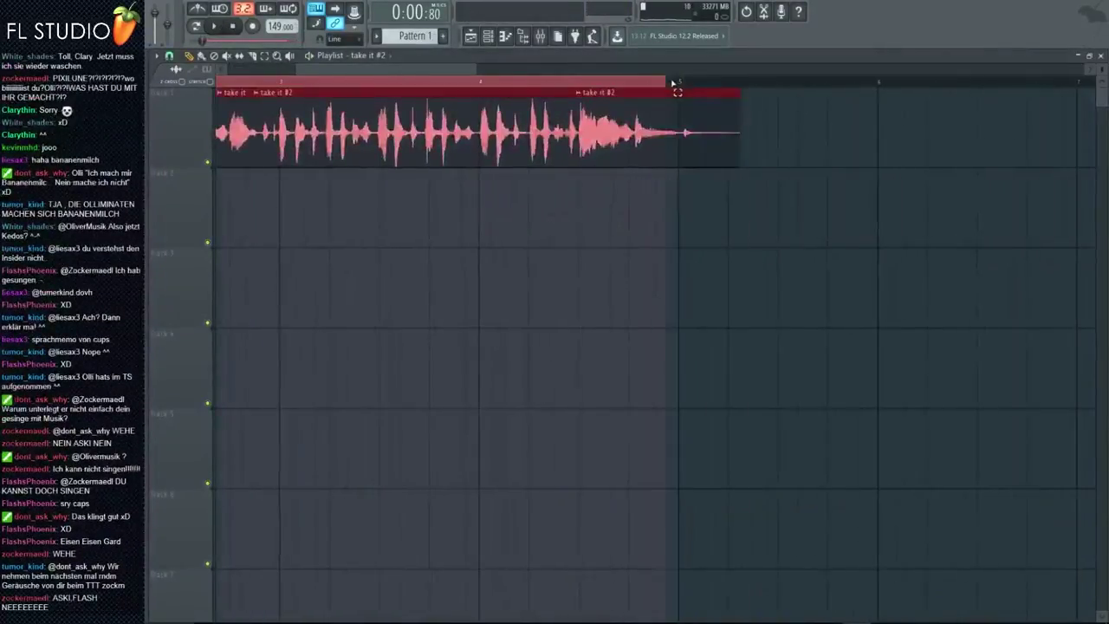
{"action": "scroll", "coordinate": [681, 84], "scroll_direction": "down", "scroll_amount": 3}
Step: Open the reFX Nexus channel and audition its piano sound against the looping vocals
{"action": "key", "text": "F6"}
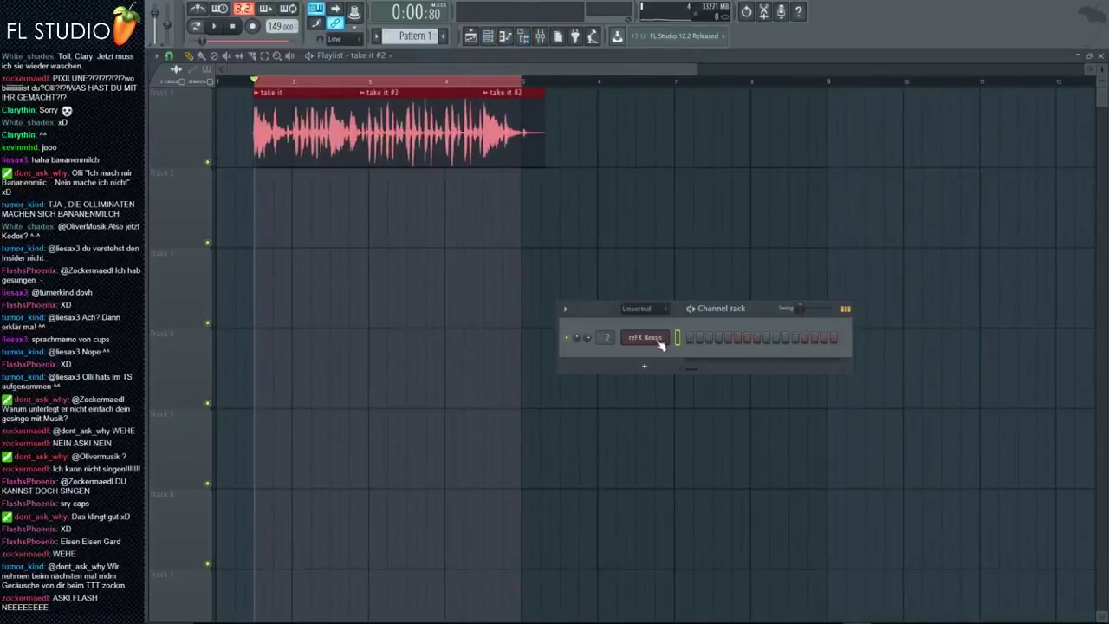
{"action": "left_click", "coordinate": [658, 341]}
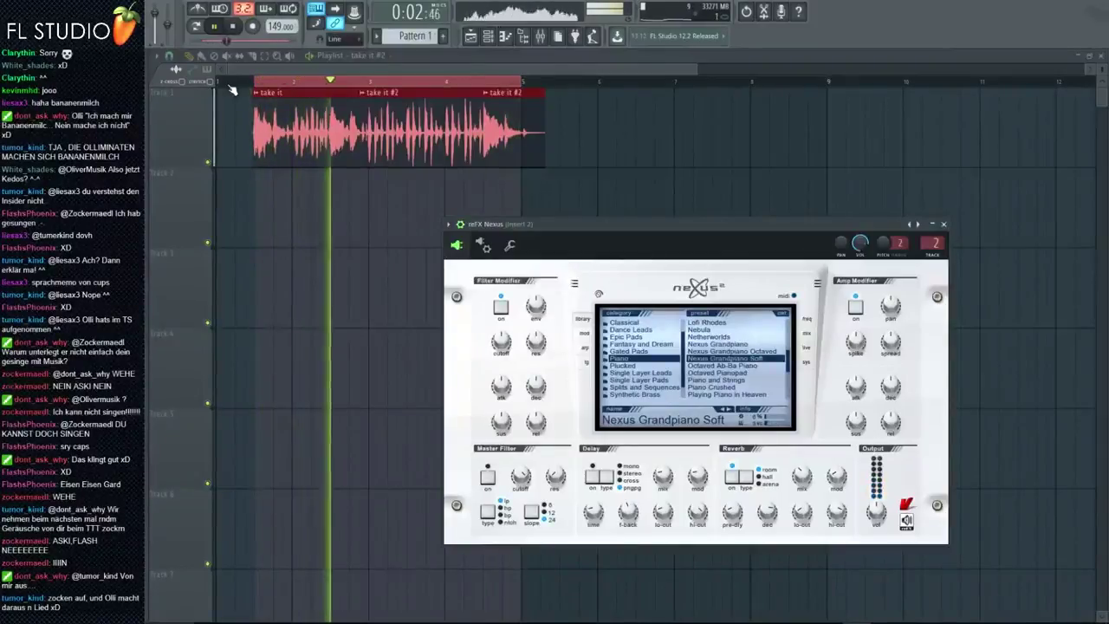
{"action": "key", "text": "space"}
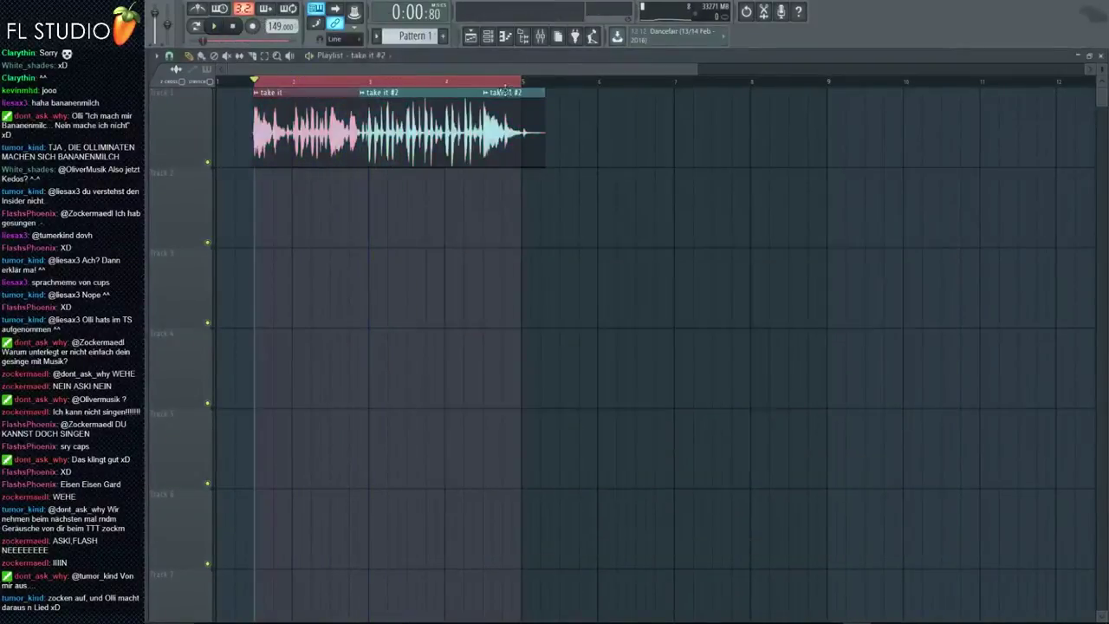
Step: Delete the reFX Nexus channel from the channel rack
{"action": "left_click", "coordinate": [489, 37]}
{"action": "right_click", "coordinate": [644, 343]}
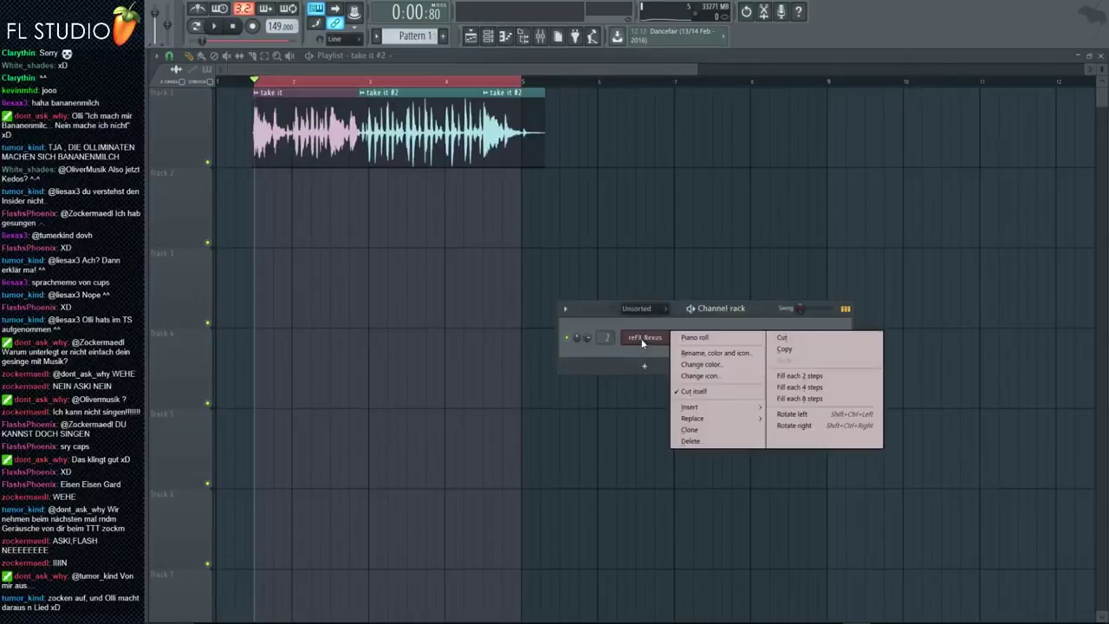
{"action": "left_click", "coordinate": [718, 444]}
{"action": "left_click", "coordinate": [592, 358]}
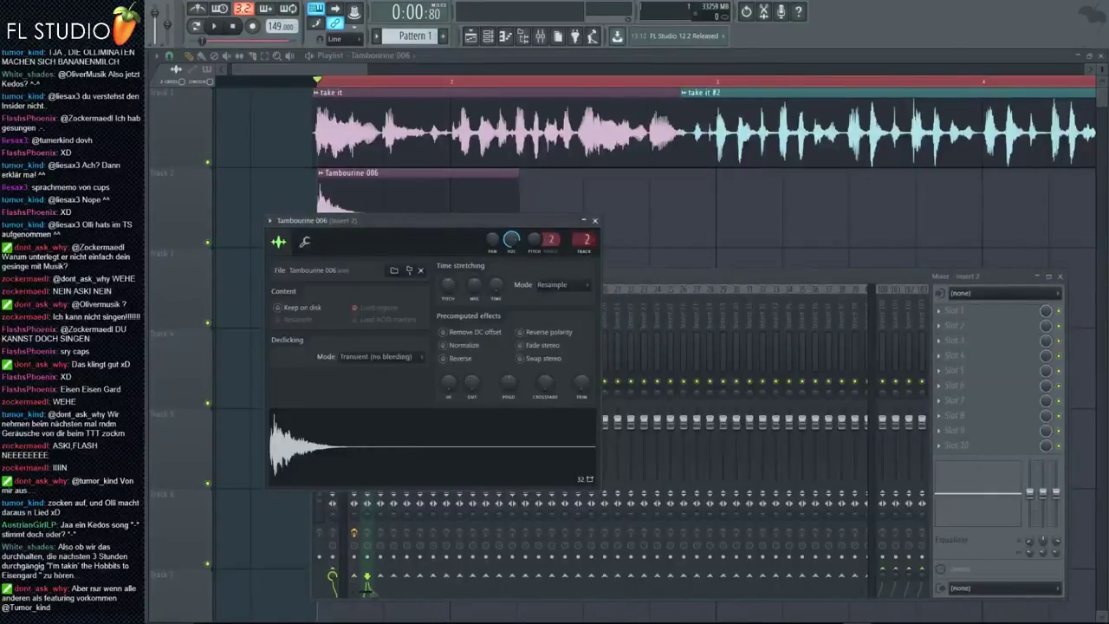
Step: Check the channel settings of the vocal and Tambourine 006 clips, and lower the Insert 2 volume fader during playback
{"action": "double_click", "coordinate": [839, 138]}
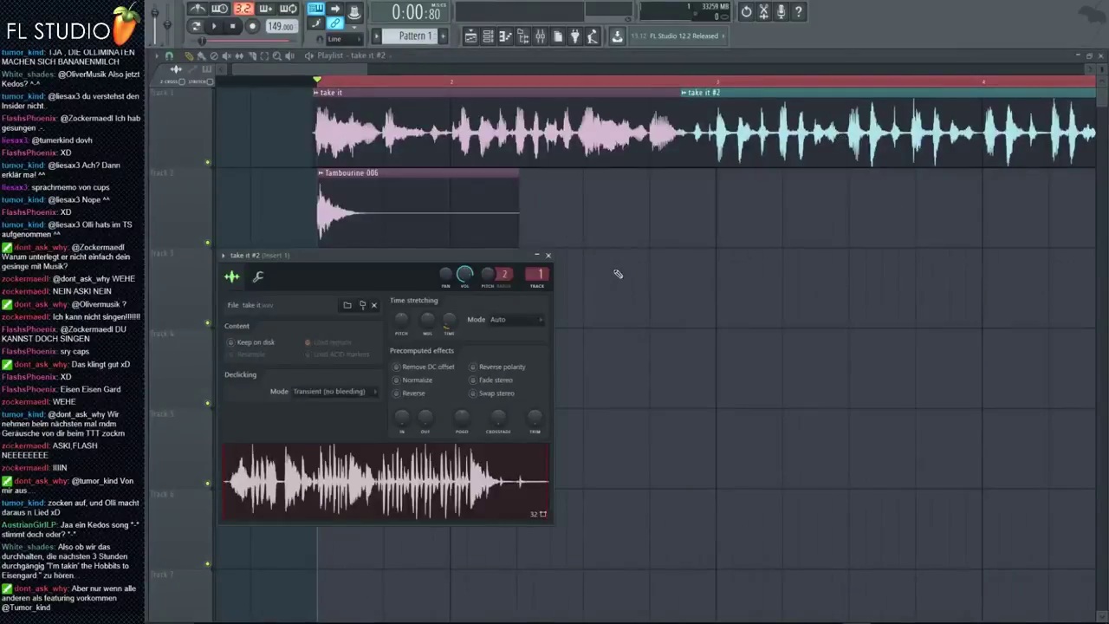
{"action": "double_click", "coordinate": [628, 116]}
{"action": "double_click", "coordinate": [440, 175]}
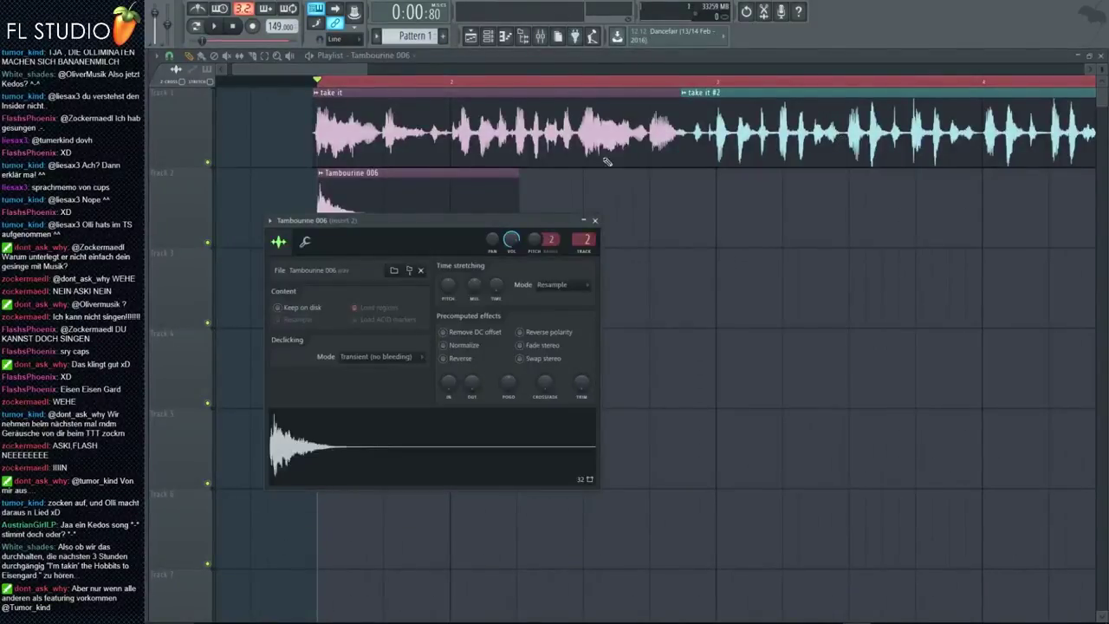
{"action": "left_click", "coordinate": [540, 36]}
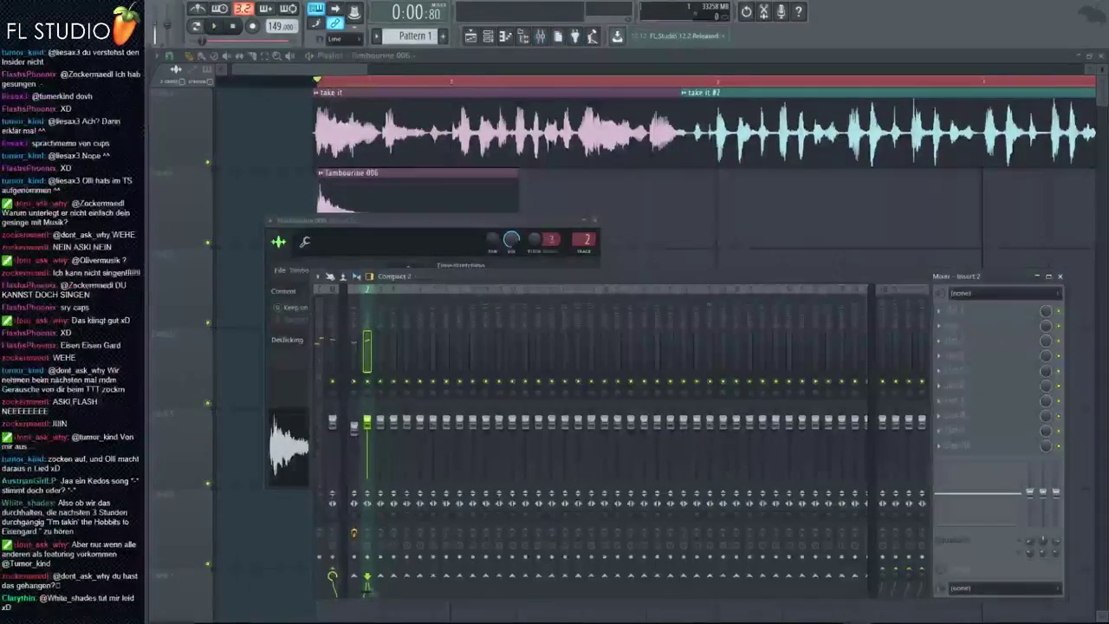
{"action": "left_click_drag", "start_coordinate": [368, 469], "coordinate": [368, 461]}
{"action": "key", "text": "space"}
{"action": "key", "text": "space"}
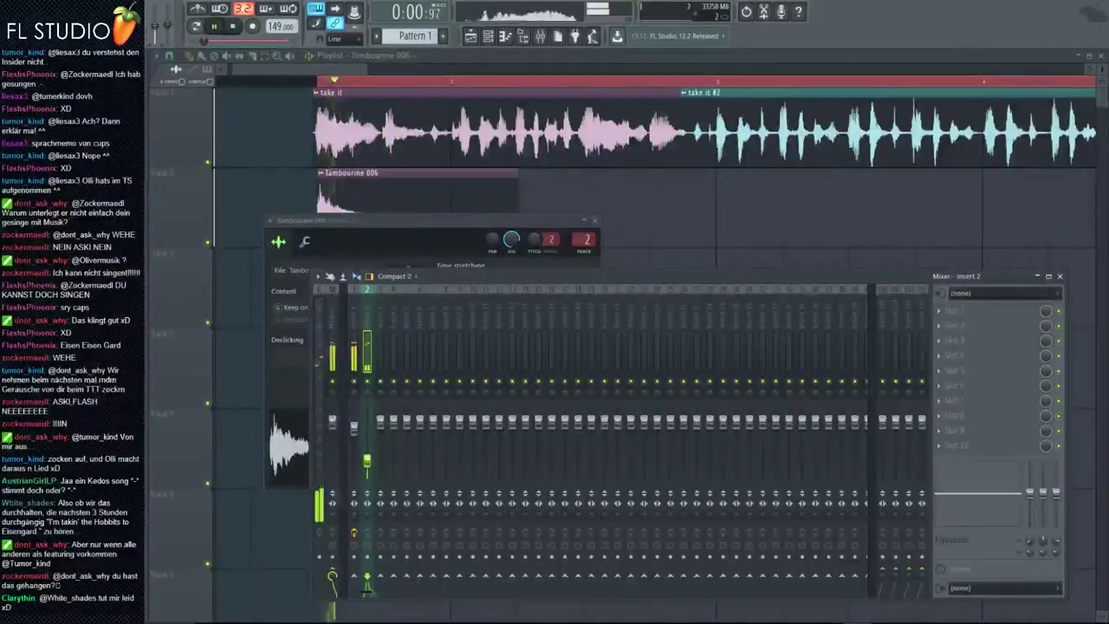
Step: Copy the Tambourine 006 clip along Track 2, one per beat, from the start of the vocals to just before bar 3
{"action": "left_click", "coordinate": [431, 188]}
{"action": "key", "text": "space"}
{"action": "left_click_drag", "start_coordinate": [371, 191], "coordinate": [628, 207]}
{"action": "key", "text": "space"}
{"action": "key", "text": "space"}
{"action": "key", "text": "space"}
{"action": "mouse_move", "coordinate": [544, 209]}
{"action": "left_mouse_down"}
{"action": "mouse_move", "coordinate": [701, 209]}
{"action": "mouse_move", "coordinate": [672, 208]}
{"action": "left_mouse_up"}
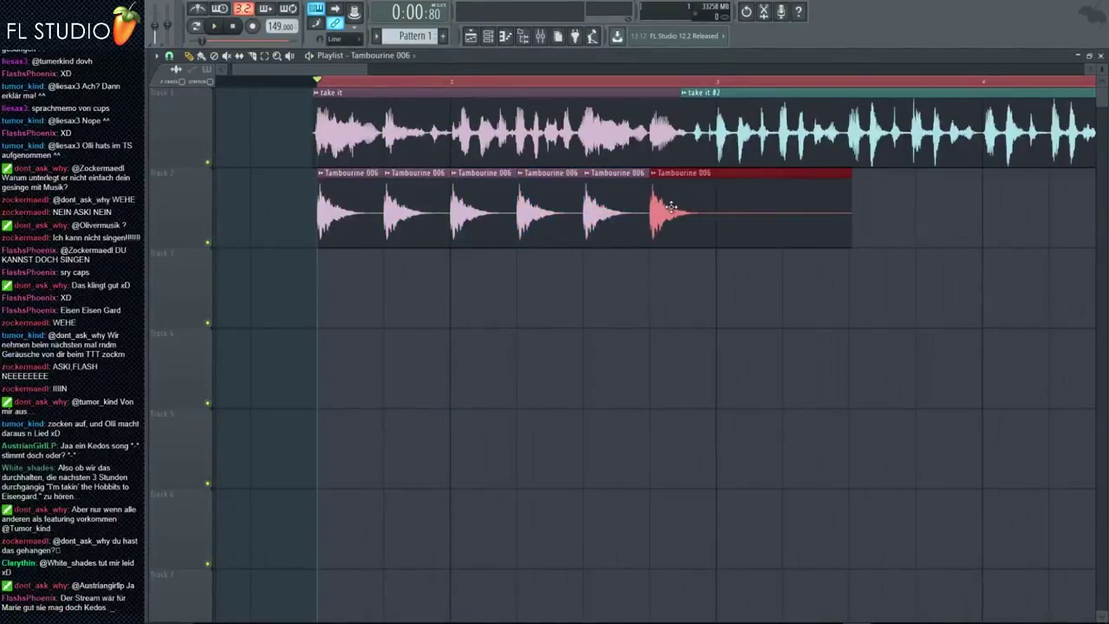
Step: Duplicate the Tambourine 006 clips on Track 2 to continue the one-per-beat pattern up to just before bar 5
{"action": "scroll", "coordinate": [835, 222], "scroll_direction": "down", "scroll_amount": 2}
{"action": "left_click_drag", "start_coordinate": [841, 222], "coordinate": [389, 220]}
{"action": "mouse_move", "coordinate": [372, 221]}
{"action": "left_mouse_down"}
{"action": "mouse_move", "coordinate": [775, 222]}
{"action": "mouse_move", "coordinate": [672, 222]}
{"action": "mouse_move", "coordinate": [684, 221]}
{"action": "left_mouse_up"}
{"action": "scroll", "coordinate": [582, 222], "scroll_direction": "down", "scroll_amount": 3}
{"action": "key", "text": "ctrl+d"}
{"action": "key", "text": "space"}
{"action": "mouse_move", "coordinate": [586, 223]}
{"action": "left_mouse_down"}
{"action": "mouse_move", "coordinate": [525, 223]}
{"action": "mouse_move", "coordinate": [626, 222]}
{"action": "left_mouse_up"}
{"action": "key", "text": "ctrl+d"}
Step: Add Fruity Reeverb 2 to slot 5 of Insert 2 for the tambourine
{"action": "left_click", "coordinate": [541, 37]}
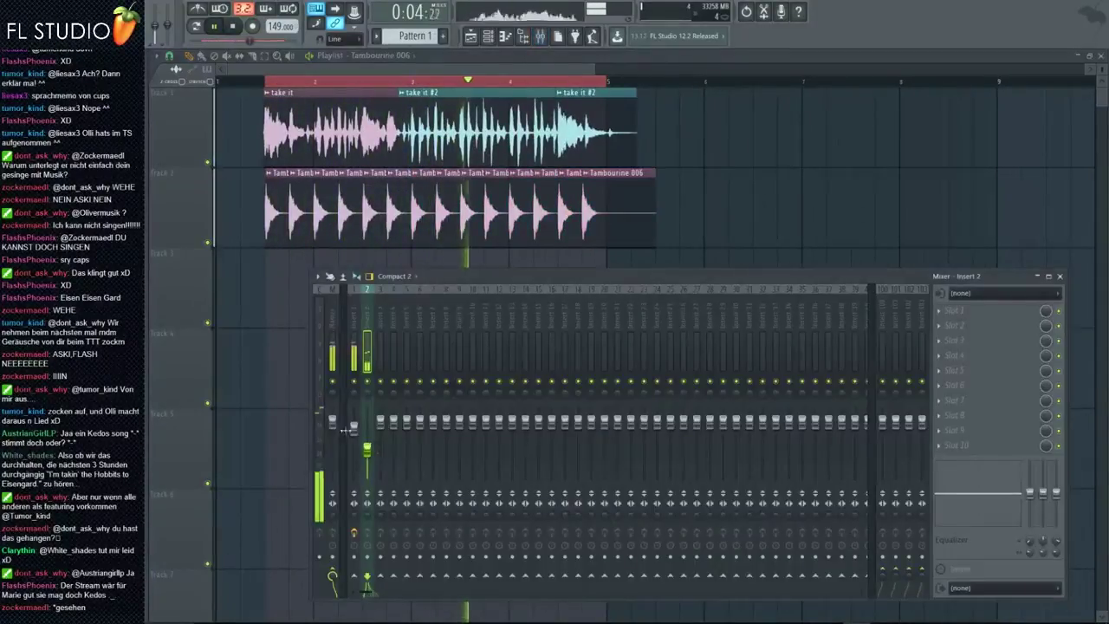
{"action": "left_click", "coordinate": [354, 357]}
{"action": "left_click", "coordinate": [367, 360]}
{"action": "middle_click", "coordinate": [962, 384]}
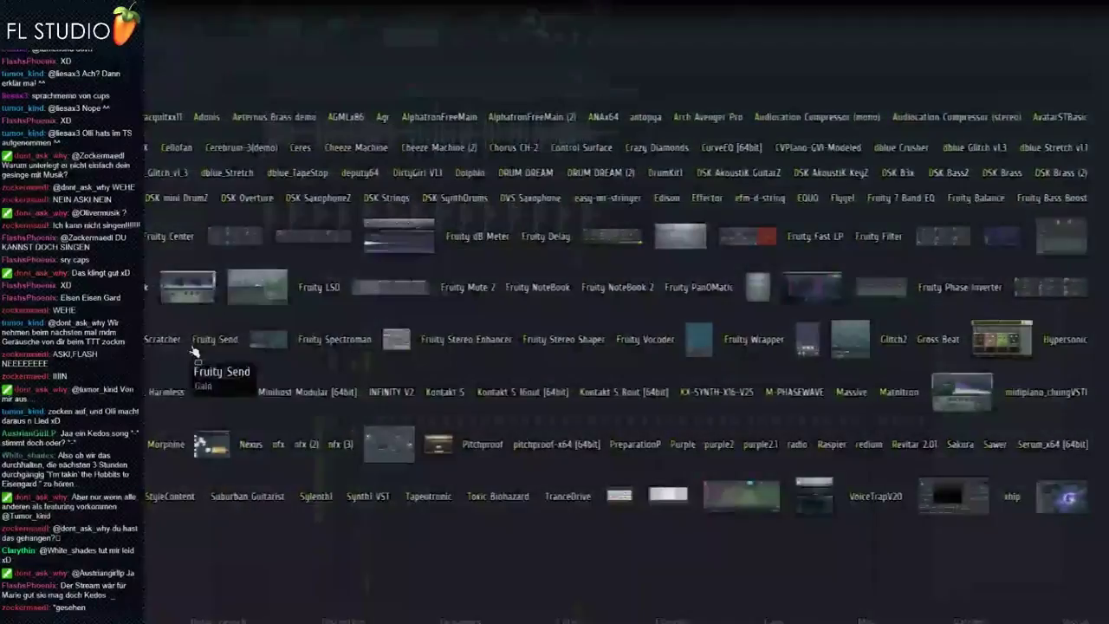
{"action": "left_click_drag", "start_coordinate": [91, 348], "coordinate": [975, 372]}
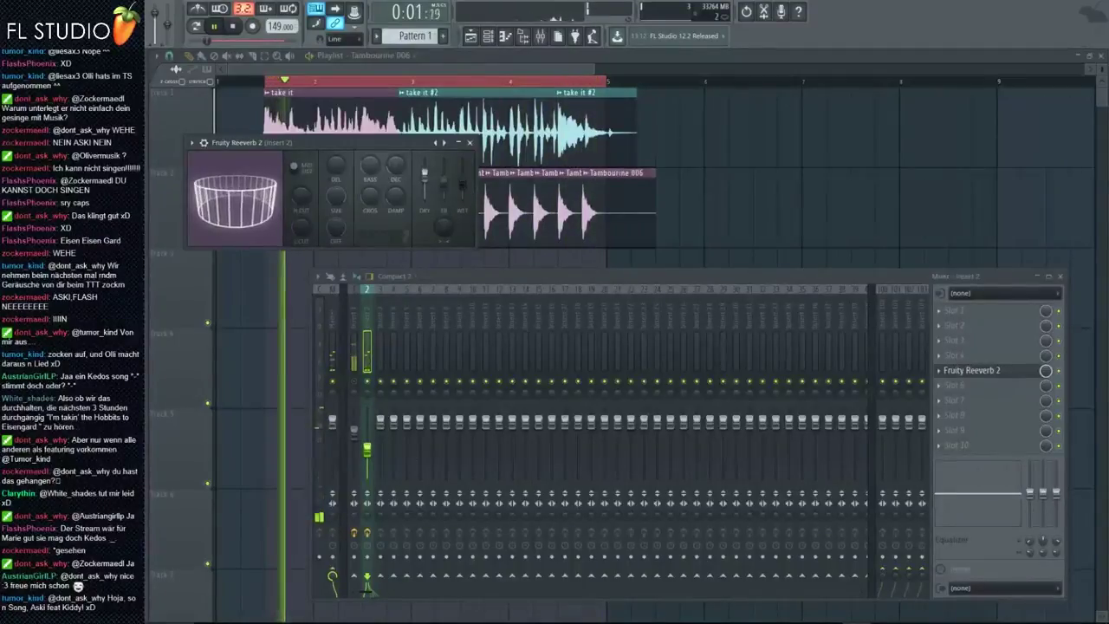
Step: Add Fruity parametric EQ 2 to slot 2 of Insert 2 and cut the low frequencies with its first band
{"action": "middle_click", "coordinate": [1007, 328]}
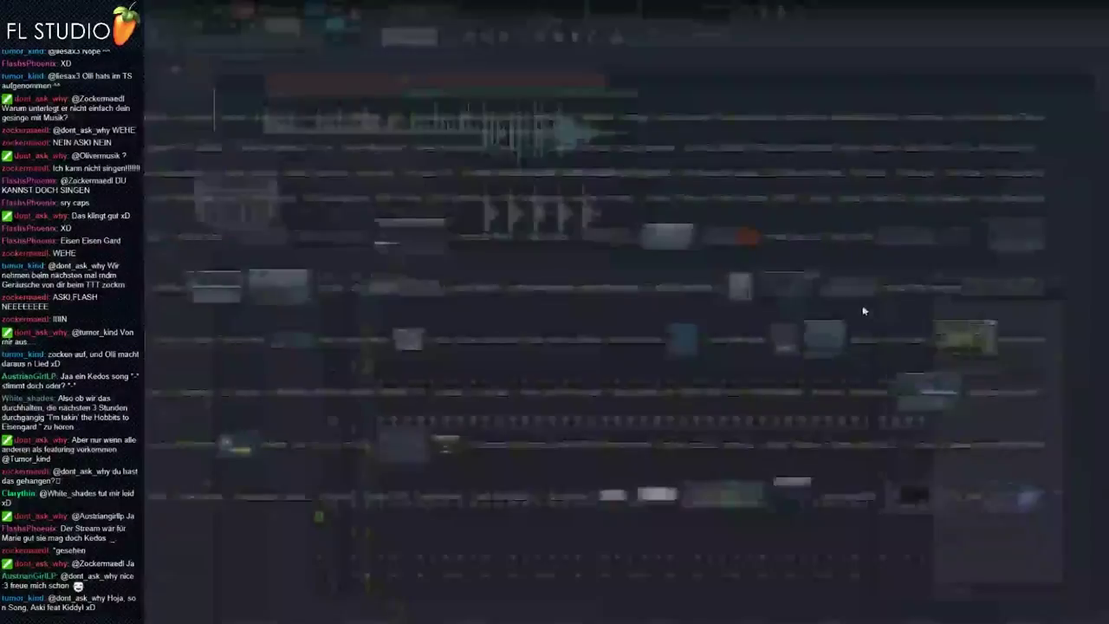
{"action": "left_click", "coordinate": [965, 329]}
{"action": "left_click_drag", "start_coordinate": [319, 317], "coordinate": [363, 365]}
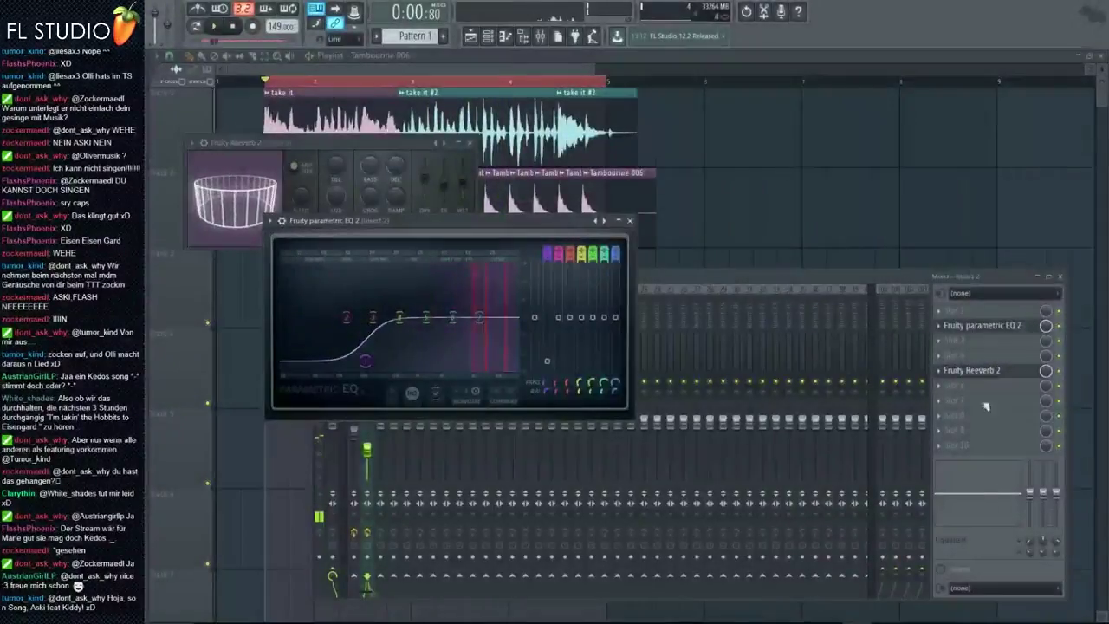
Step: Add Fruity Reeverb 2 to slot 9 of the vocals' Insert 1 and load the Small Studio preset
{"action": "middle_click", "coordinate": [985, 399]}
{"action": "left_click", "coordinate": [986, 409]}
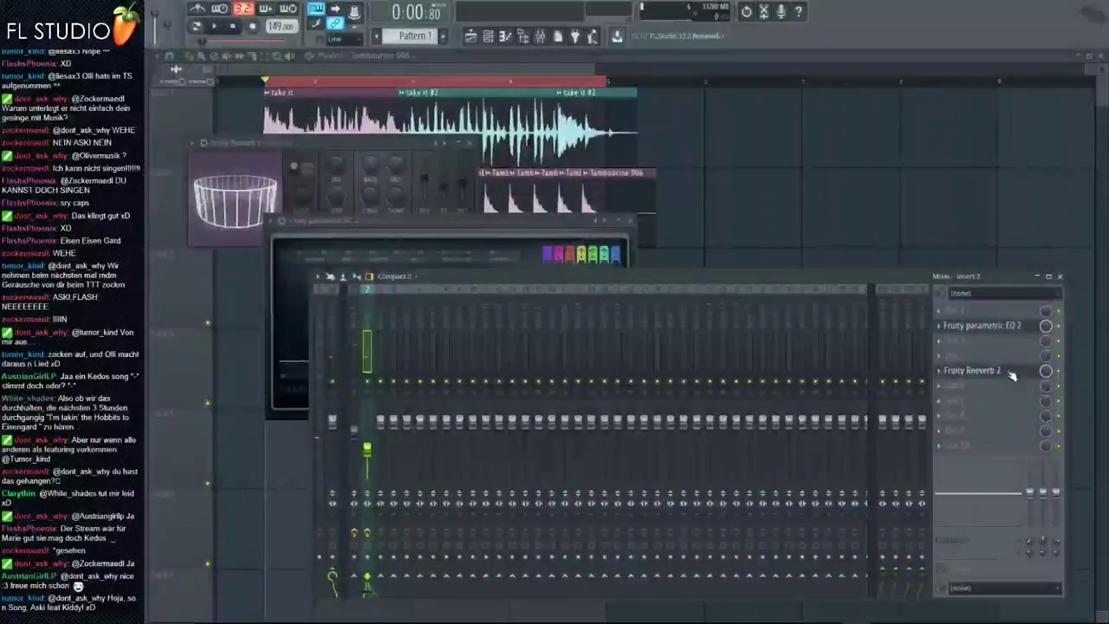
{"action": "left_click", "coordinate": [467, 173]}
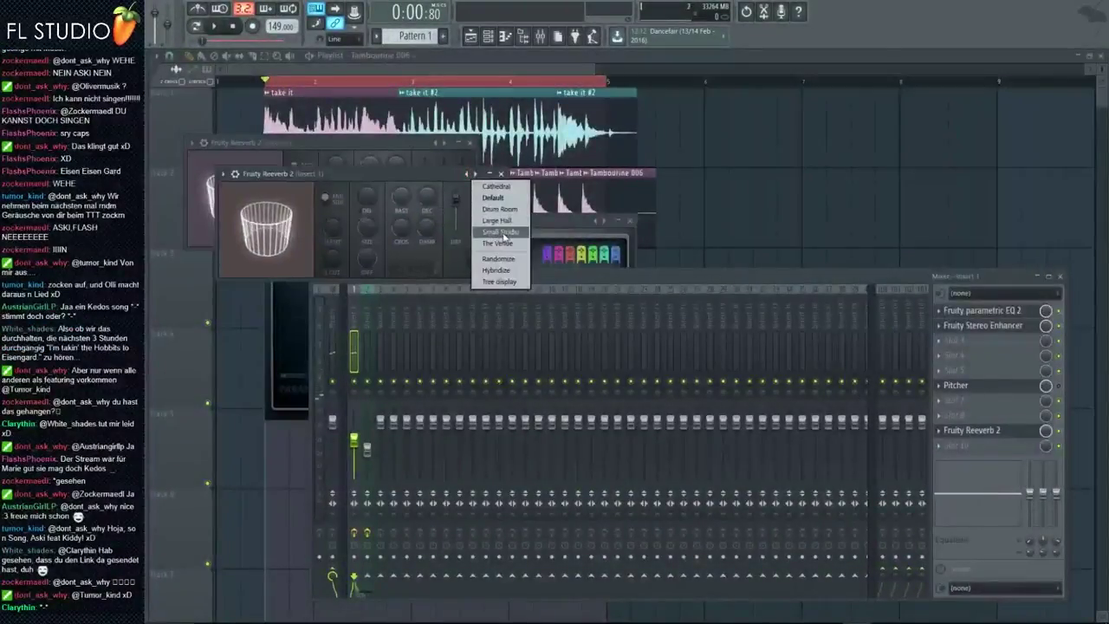
{"action": "left_click", "coordinate": [501, 232]}
Step: Lower the Insert 1 volume fader slightly while playing the vocals with the tambourine
{"action": "key", "text": "space"}
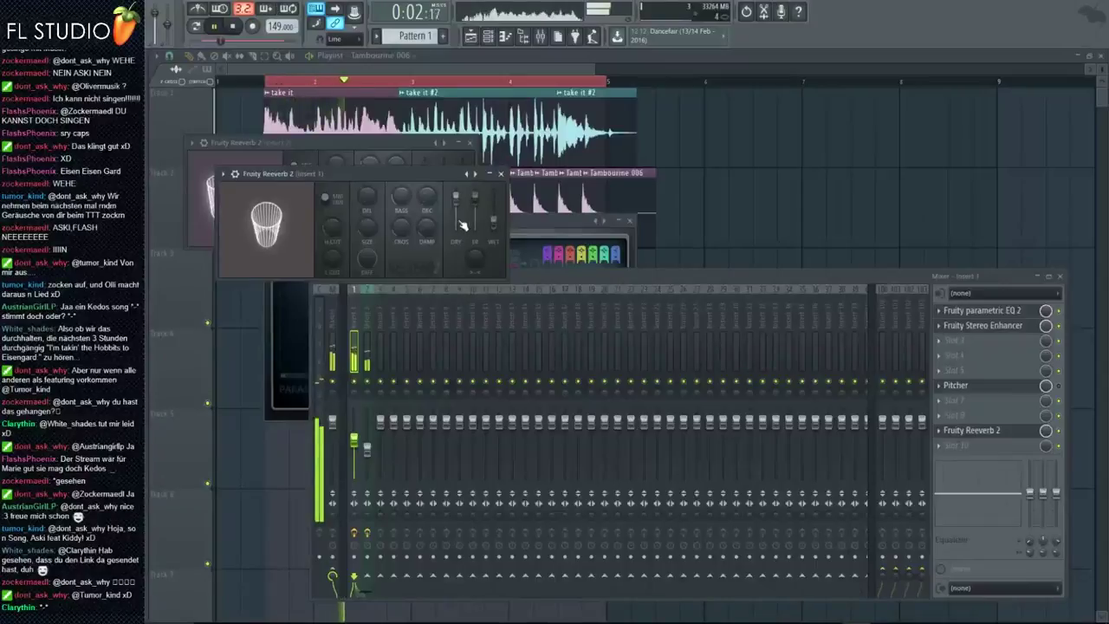
{"action": "left_click_drag", "start_coordinate": [354, 441], "coordinate": [355, 445]}
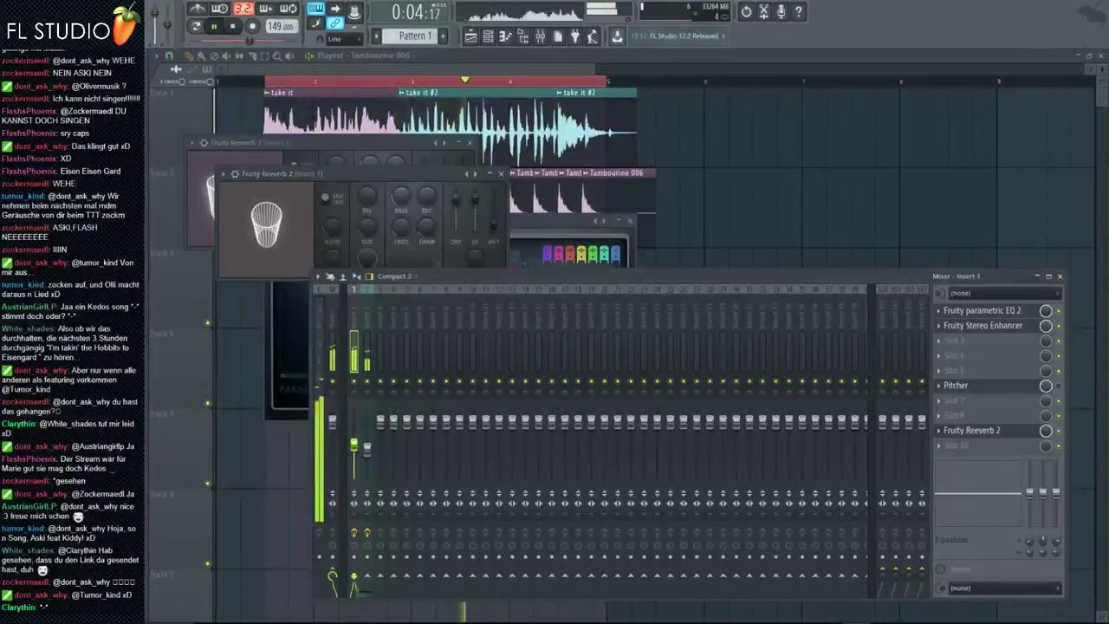
{"action": "key", "text": "space"}
{"action": "key", "text": "F12"}
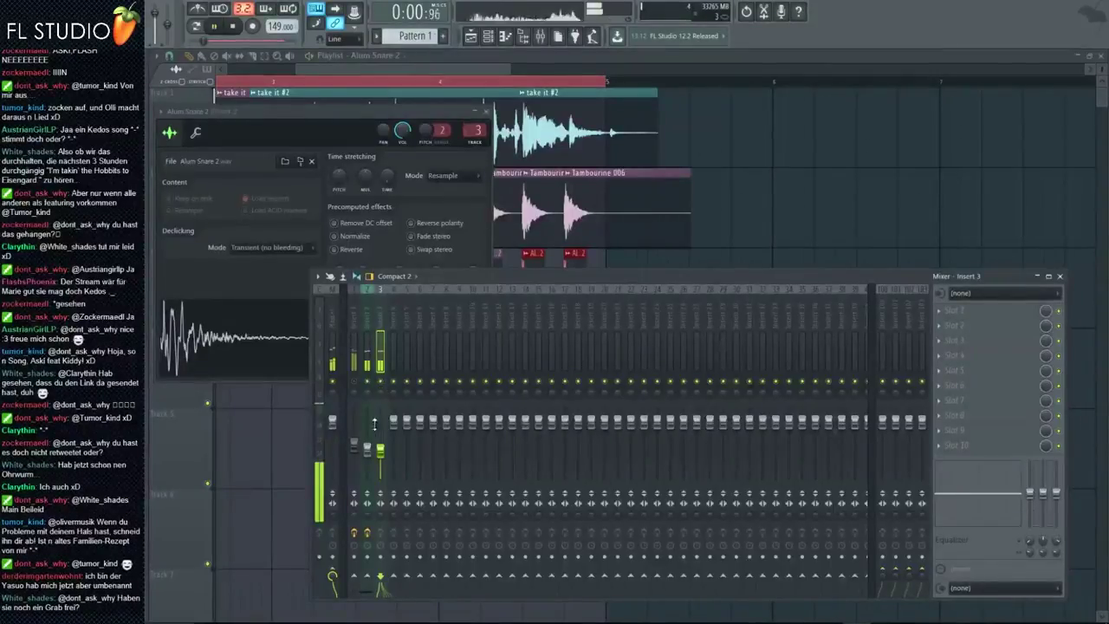
Step: Move the extra Alum Snare 2 clip on Track 3 to just before the hit at bar 2 and replay the beat
{"action": "left_click", "coordinate": [773, 229], "text": "ctrl"}
{"action": "scroll", "coordinate": [364, 262], "scroll_direction": "down", "scroll_amount": 4}
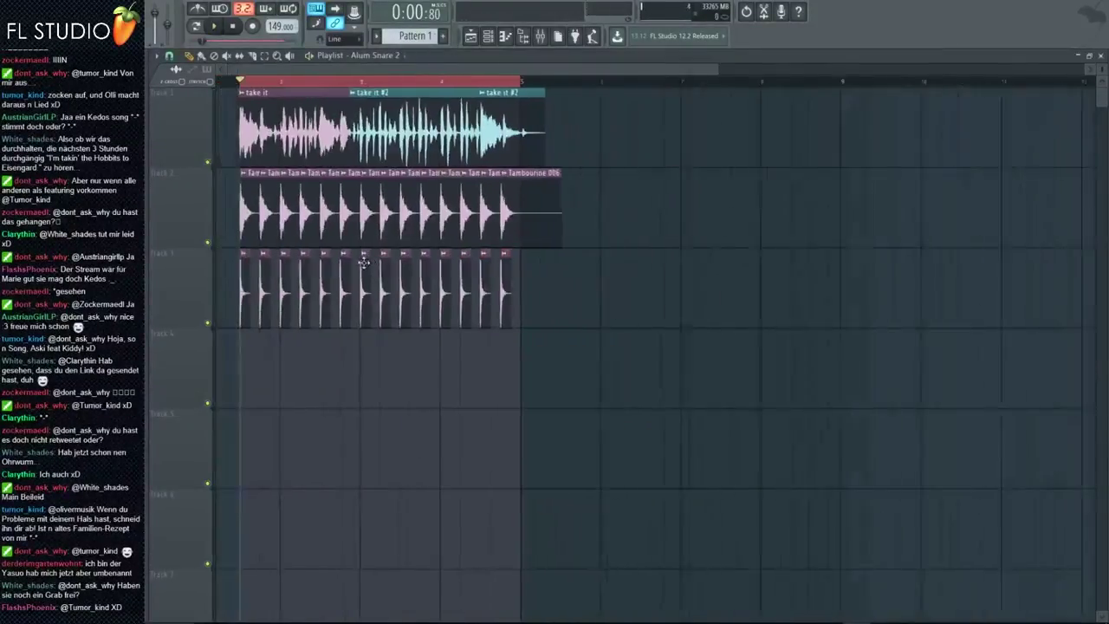
{"action": "scroll", "coordinate": [260, 295], "scroll_direction": "up", "scroll_amount": 5}
{"action": "key", "text": "space"}
{"action": "key", "text": "space"}
{"action": "scroll", "coordinate": [452, 309], "scroll_direction": "up", "scroll_amount": 4}
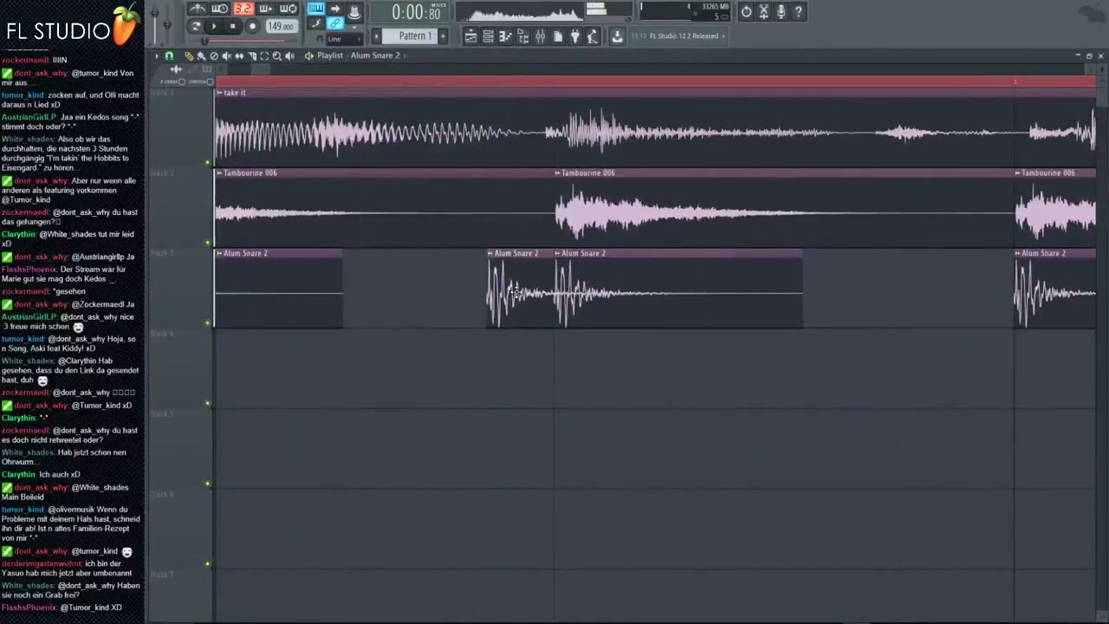
{"action": "left_click_drag", "start_coordinate": [517, 292], "coordinate": [996, 290]}
{"action": "key", "text": "space"}
{"action": "key", "text": "space"}
{"action": "key", "text": "space"}
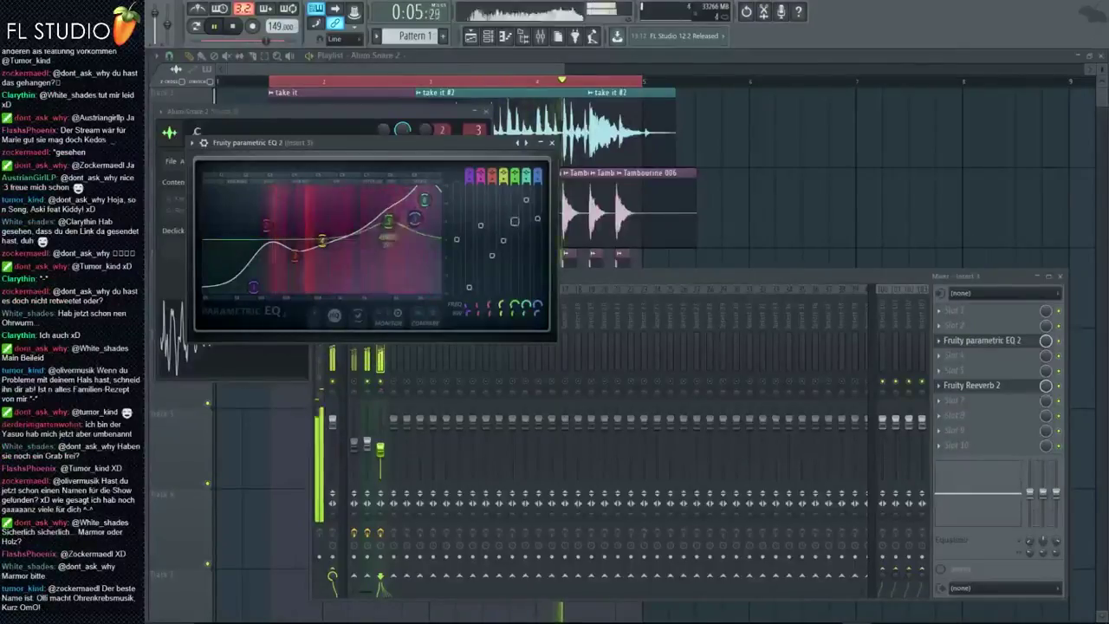
Step: Open Fruity Reeverb 2 on Insert 2 and lower the Insert 2 and Insert 3 volume faders slightly during playback
{"action": "key", "text": "space"}
{"action": "left_click", "coordinate": [633, 231]}
{"action": "left_click", "coordinate": [504, 39]}
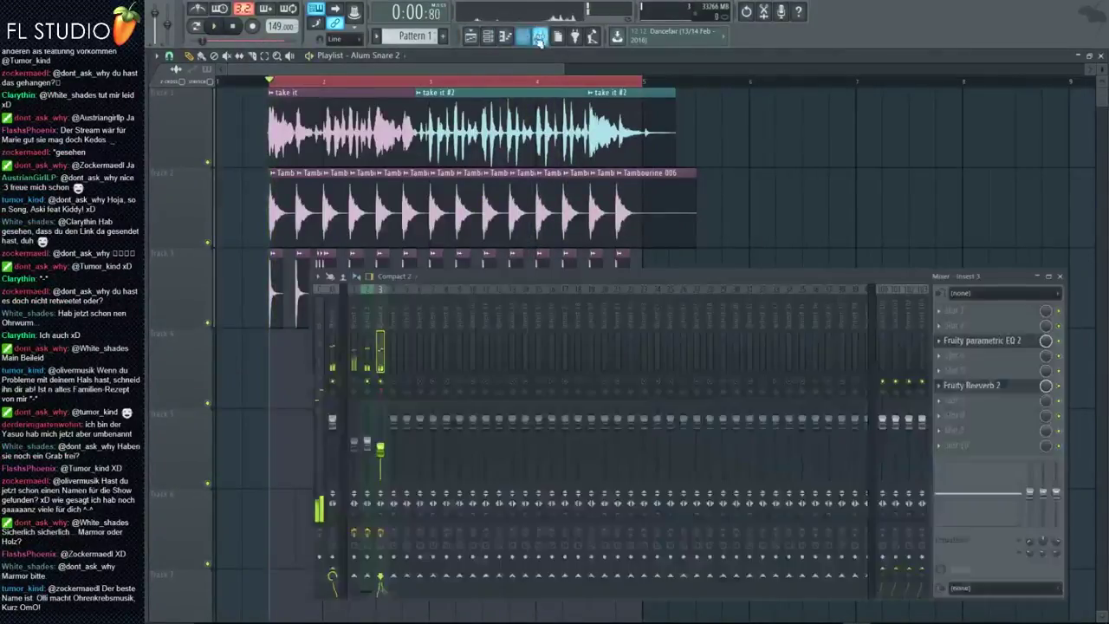
{"action": "key", "text": "space"}
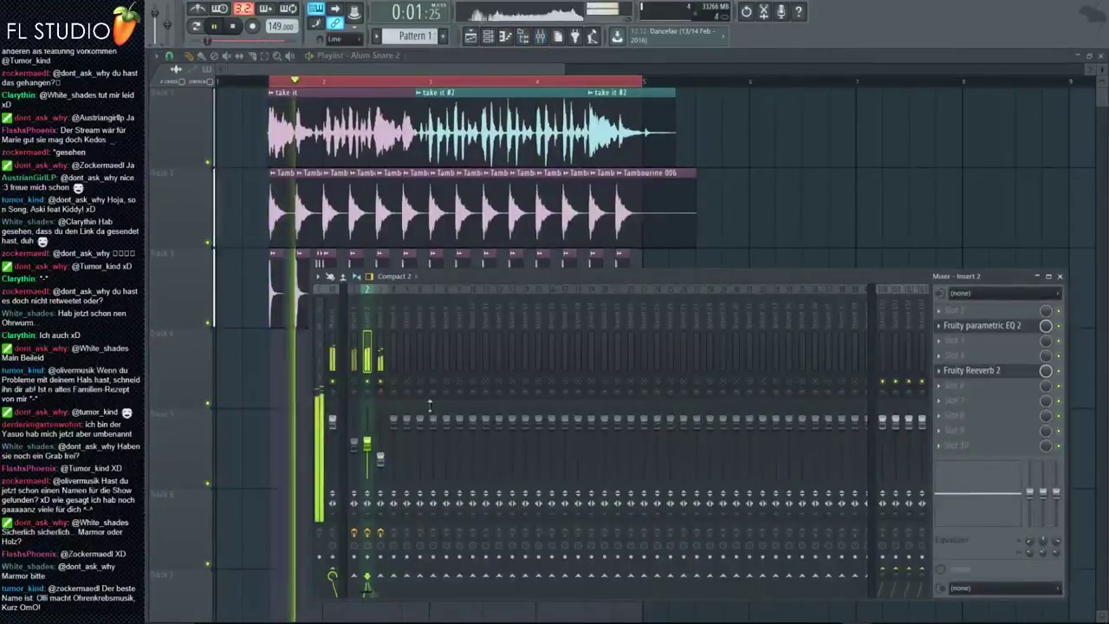
{"action": "left_click", "coordinate": [994, 373]}
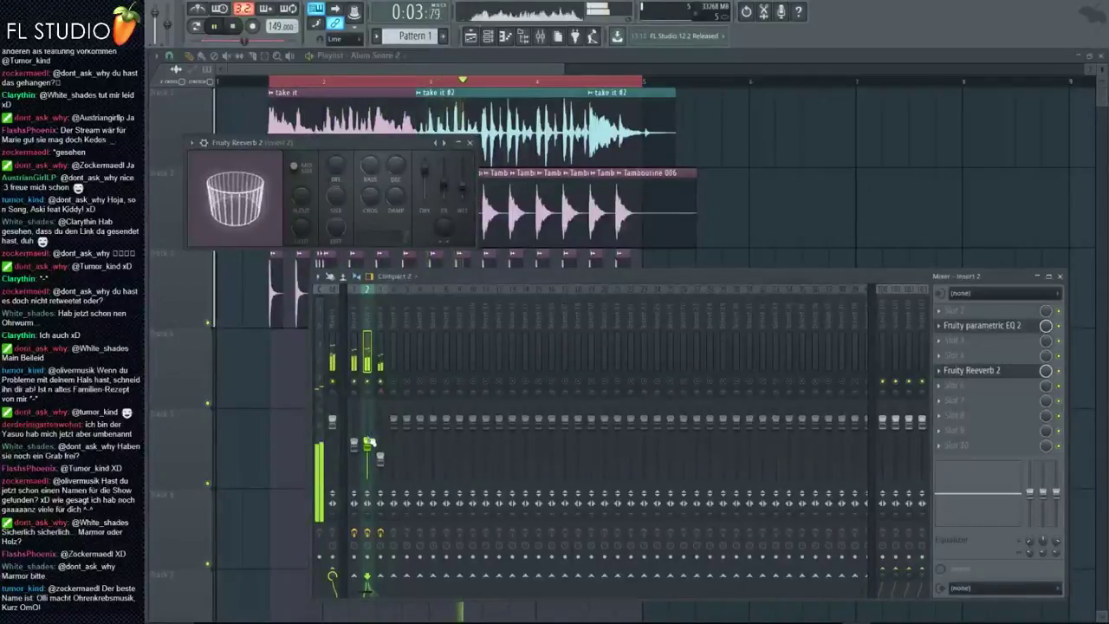
{"action": "left_click", "coordinate": [379, 399]}
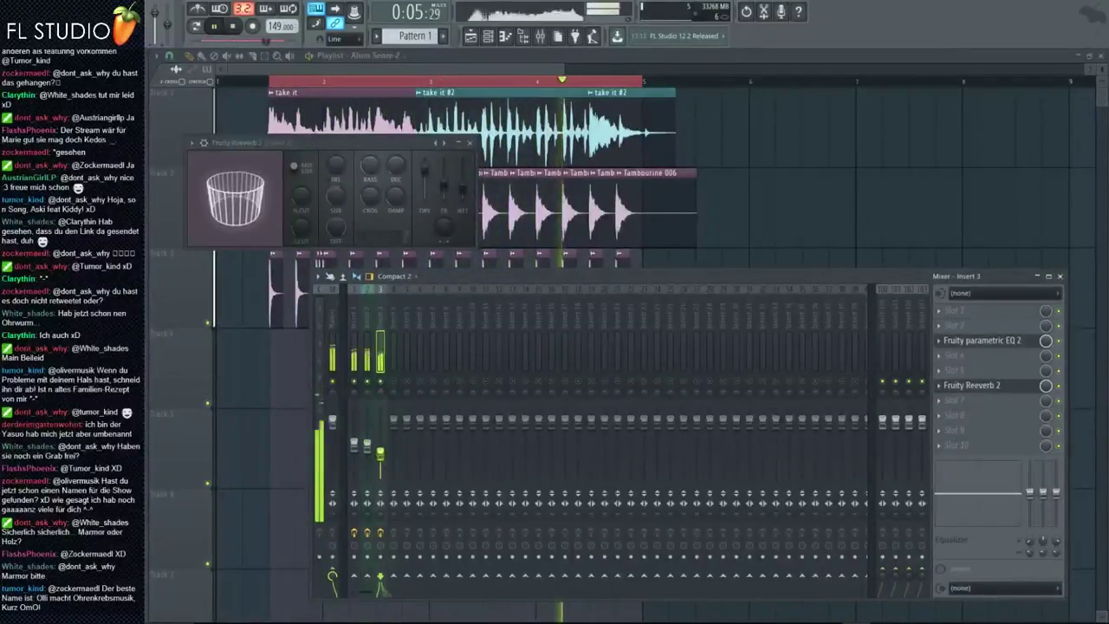
Step: Delete the first two Alum Snare 2 clips on Track 3, located before bar 2
{"action": "right_click", "coordinate": [705, 248]}
{"action": "scroll", "coordinate": [279, 297], "scroll_direction": "up", "scroll_amount": 8}
{"action": "scroll", "coordinate": [419, 312], "scroll_direction": "down", "scroll_amount": 5}
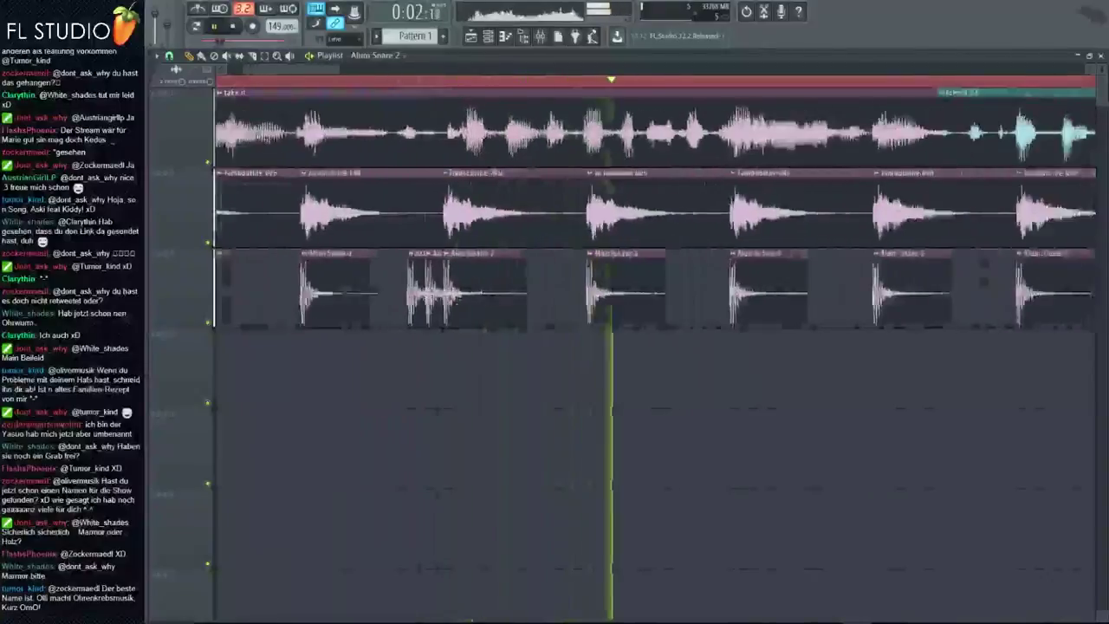
{"action": "key", "text": "space"}
{"action": "scroll", "coordinate": [301, 292], "scroll_direction": "up", "scroll_amount": 4}
{"action": "scroll", "coordinate": [353, 174], "scroll_direction": "down", "scroll_amount": 1}
{"action": "scroll", "coordinate": [356, 170], "scroll_direction": "down", "scroll_amount": 2}
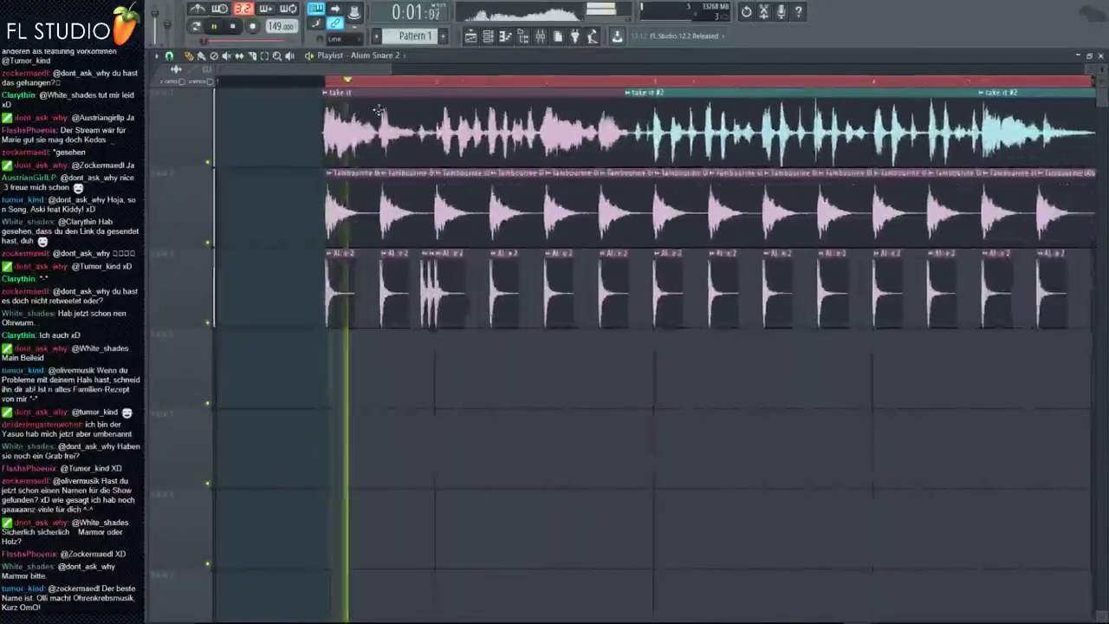
{"action": "scroll", "coordinate": [407, 304], "scroll_direction": "up", "scroll_amount": 1}
{"action": "scroll", "coordinate": [381, 299], "scroll_direction": "down", "scroll_amount": 2}
{"action": "right_click", "coordinate": [348, 303]}
{"action": "right_click", "coordinate": [318, 309]}
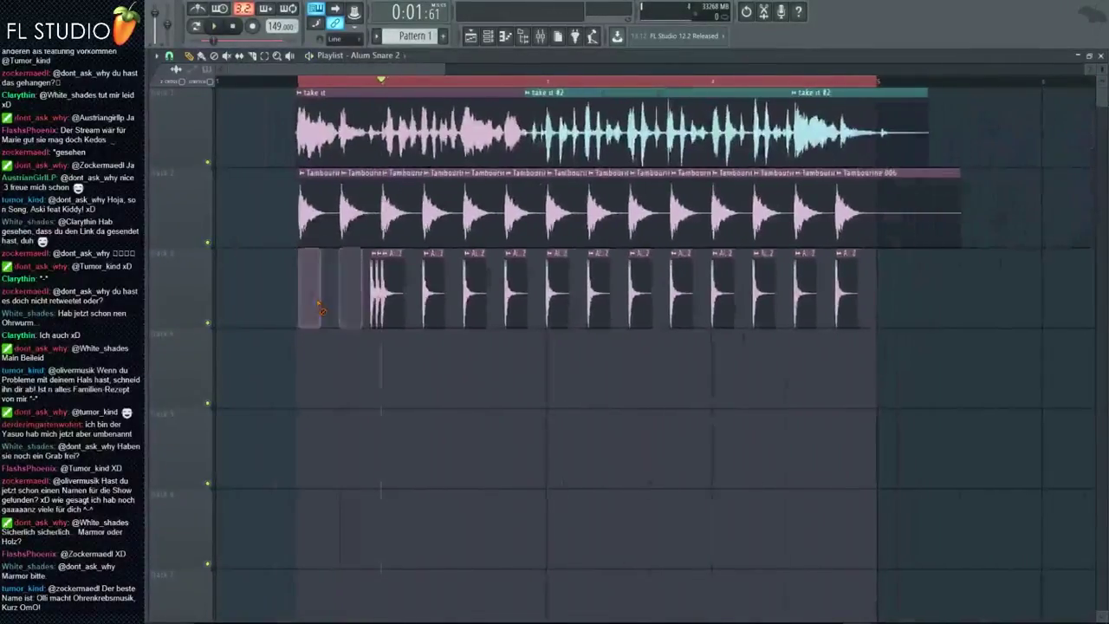
Step: Delete the first two Tambourine 006 clips on Track 2 so the pattern starts at bar 2
{"action": "right_click", "coordinate": [318, 235]}
{"action": "right_click", "coordinate": [351, 232]}
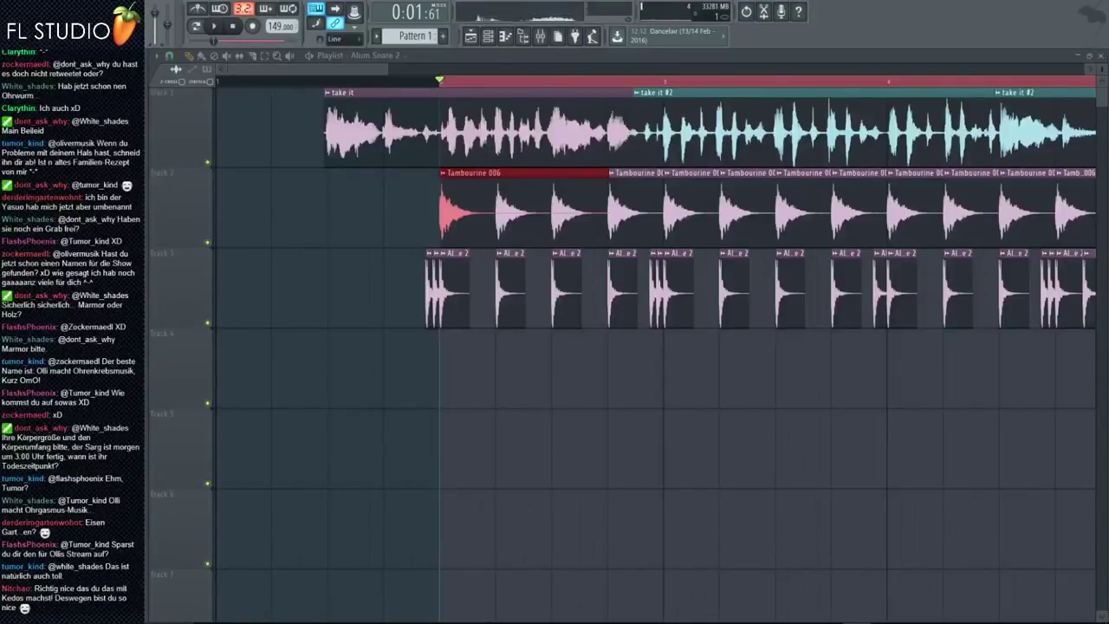
{"action": "left_click", "coordinate": [540, 37]}
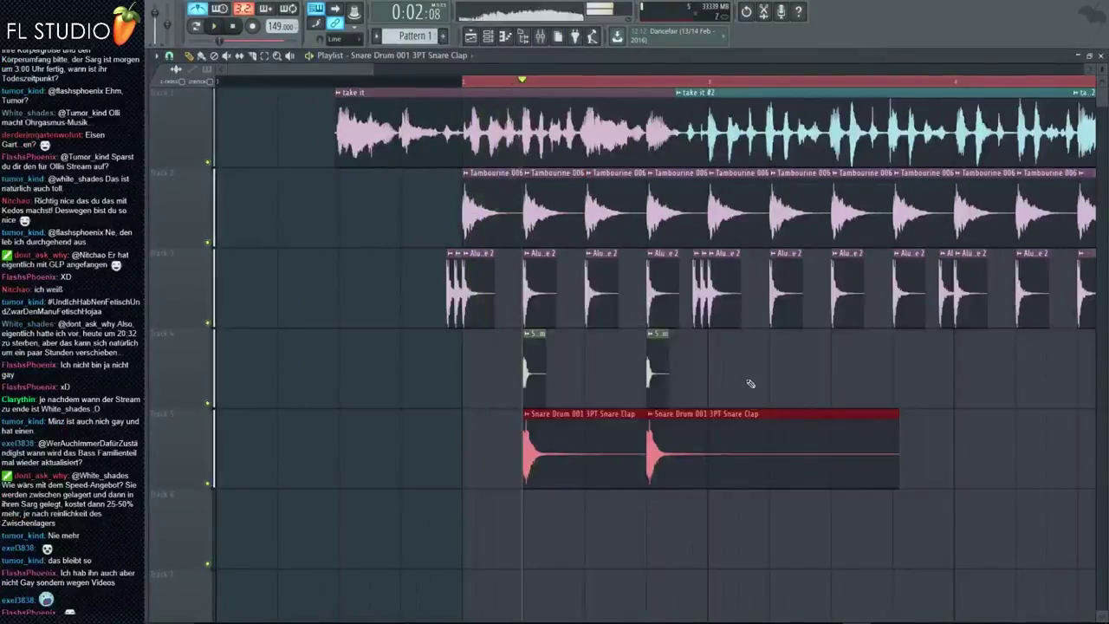
Step: Move the short snare clips on Track 4 and the Snare Clap clips on Track 5 to beat 3 of bars 2 and 3
{"action": "left_click_drag", "start_coordinate": [746, 381], "coordinate": [624, 439]}
{"action": "key", "text": "space"}
{"action": "key", "text": "space"}
{"action": "left_click", "coordinate": [793, 341], "text": "ctrl"}
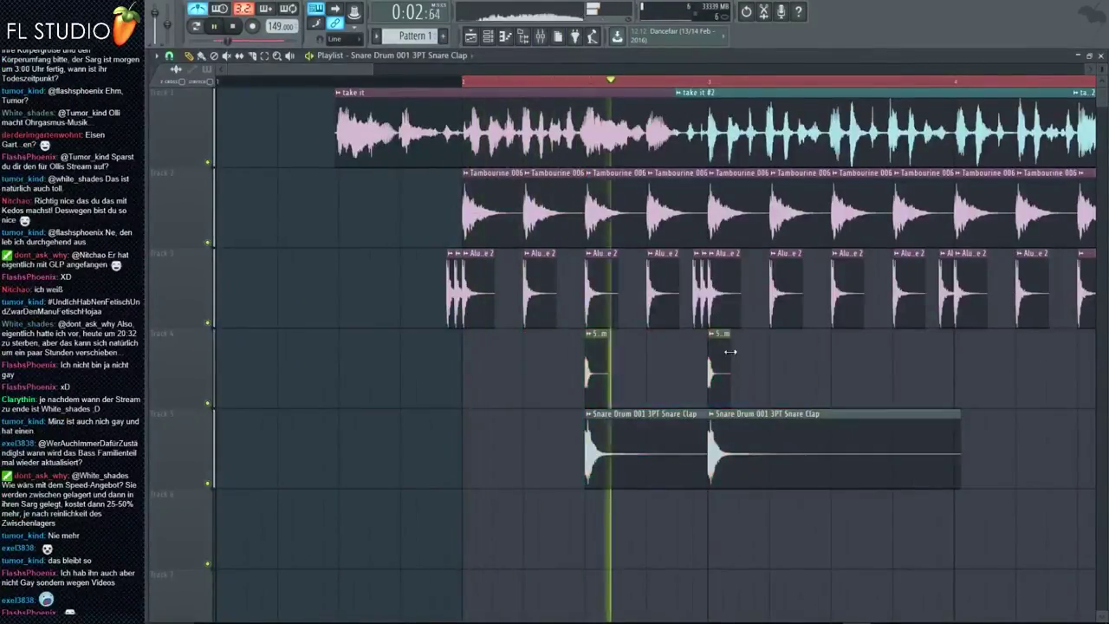
{"action": "key", "text": "space"}
{"action": "left_click_drag", "start_coordinate": [721, 357], "coordinate": [841, 362]}
{"action": "key", "text": "space"}
{"action": "left_click_drag", "start_coordinate": [787, 455], "coordinate": [916, 458]}
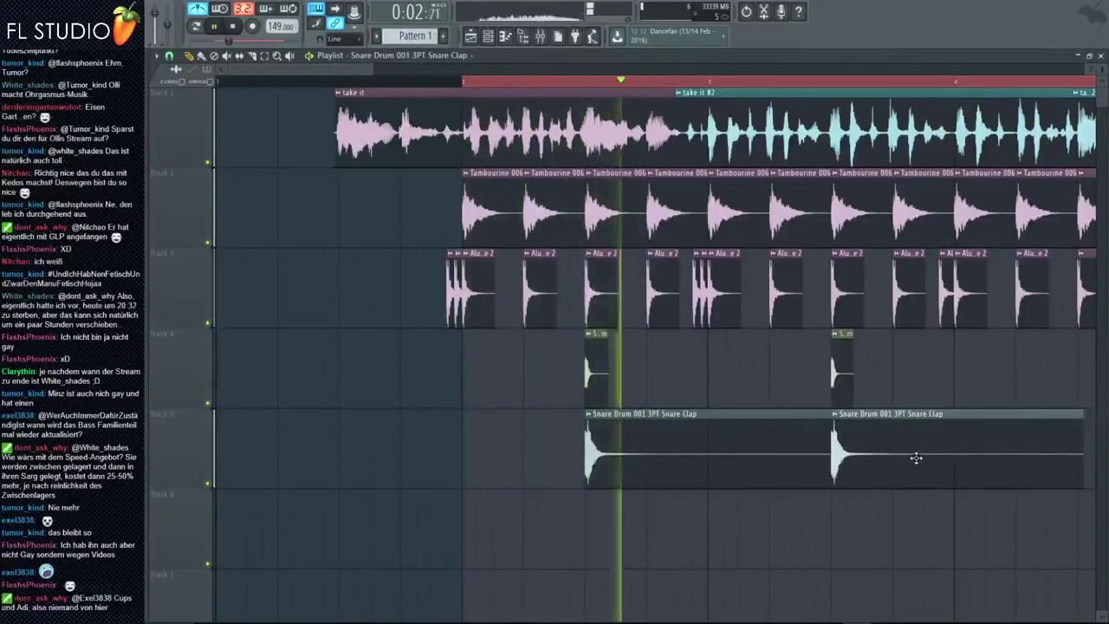
Step: Copy the Track 4 snare and Track 5 Snare Clap clips to beat 3 of bar 4
{"action": "scroll", "coordinate": [823, 411], "scroll_direction": "down", "scroll_amount": 2}
{"action": "scroll", "coordinate": [831, 407], "scroll_direction": "up", "scroll_amount": 3}
{"action": "left_click_drag", "start_coordinate": [746, 390], "coordinate": [862, 451]}
{"action": "key", "text": "space"}
{"action": "key", "text": "space"}
{"action": "scroll", "coordinate": [720, 404], "scroll_direction": "down", "scroll_amount": 3}
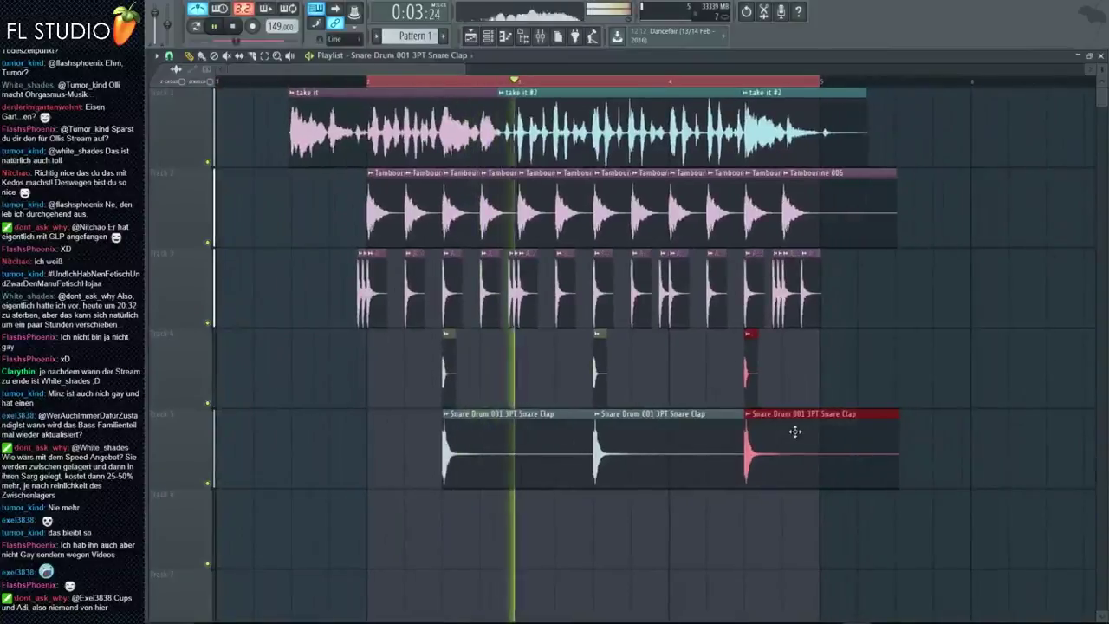
{"action": "left_click", "coordinate": [538, 80], "text": "ctrl"}
Step: Open Fruity Convolver on Insert 4, adjust its stretch and raise the Insert 4 volume fader during playback
{"action": "key", "text": "F9"}
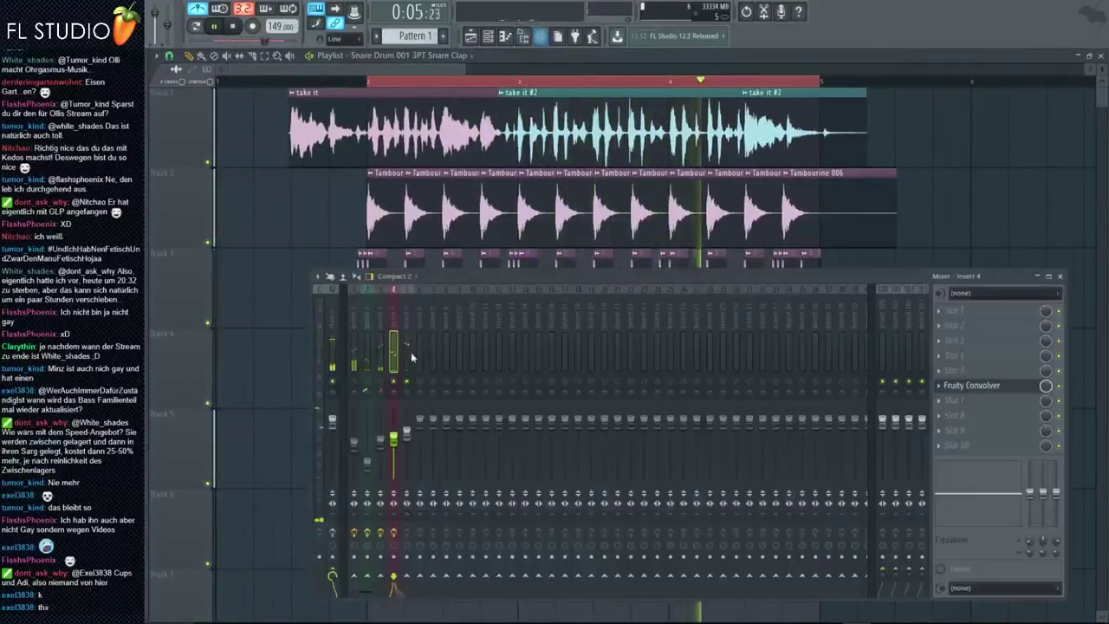
{"action": "left_click", "coordinate": [995, 386]}
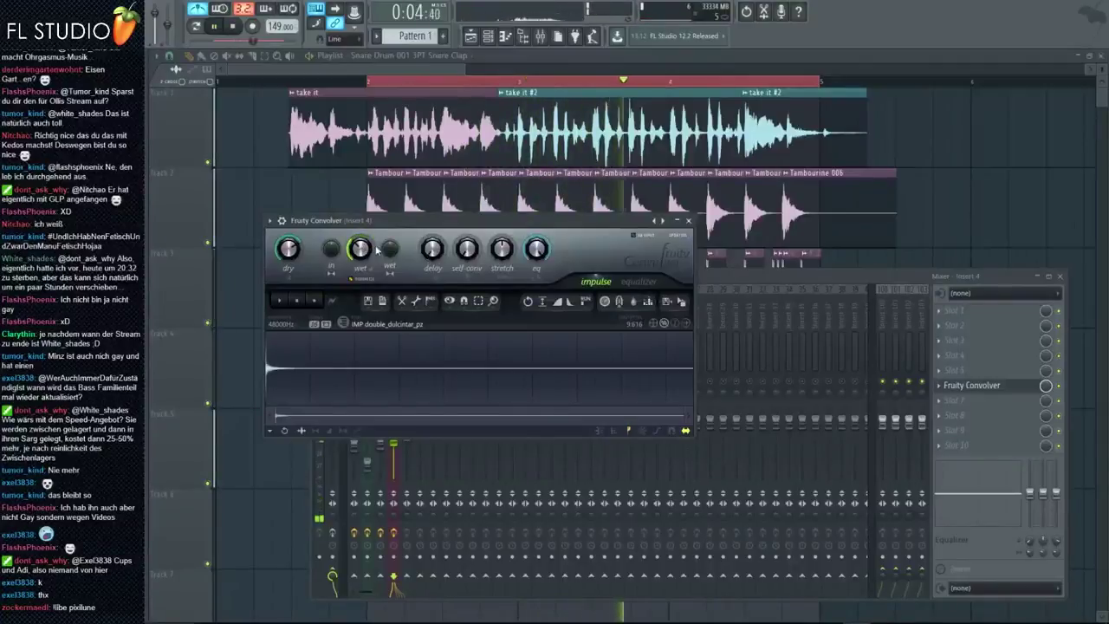
{"action": "left_click_drag", "start_coordinate": [394, 448], "coordinate": [394, 417]}
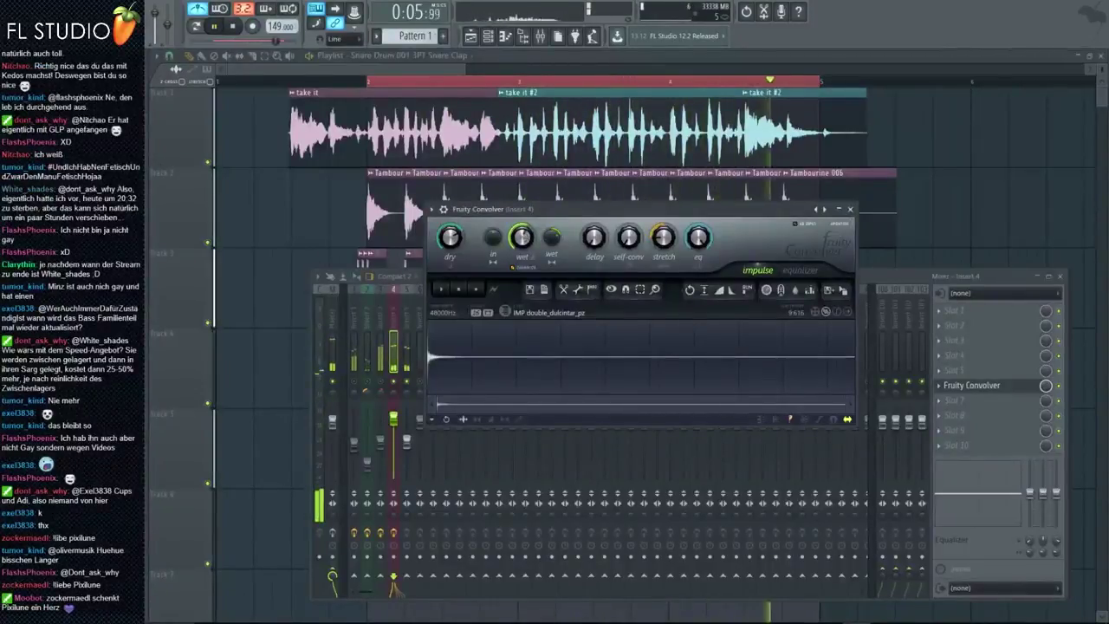
Step: Lower the Insert 3 fader and reshape its Fruity parametric EQ 2 with a steep band 1 low cut and a lower-frequency band 5 boost
{"action": "left_click", "coordinate": [386, 386]}
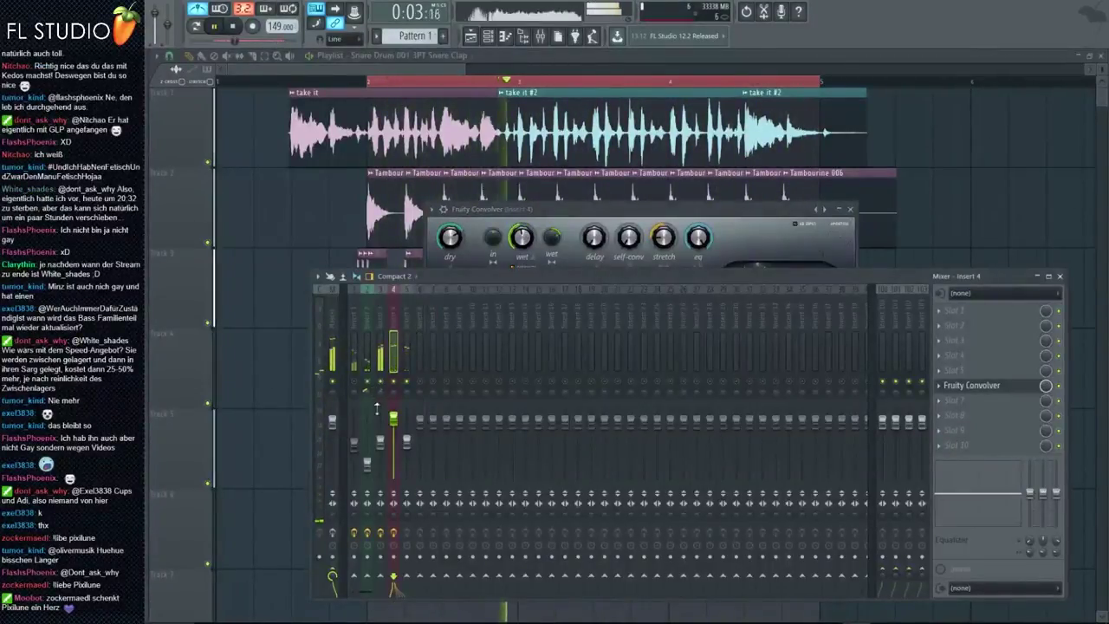
{"action": "left_click", "coordinate": [376, 407]}
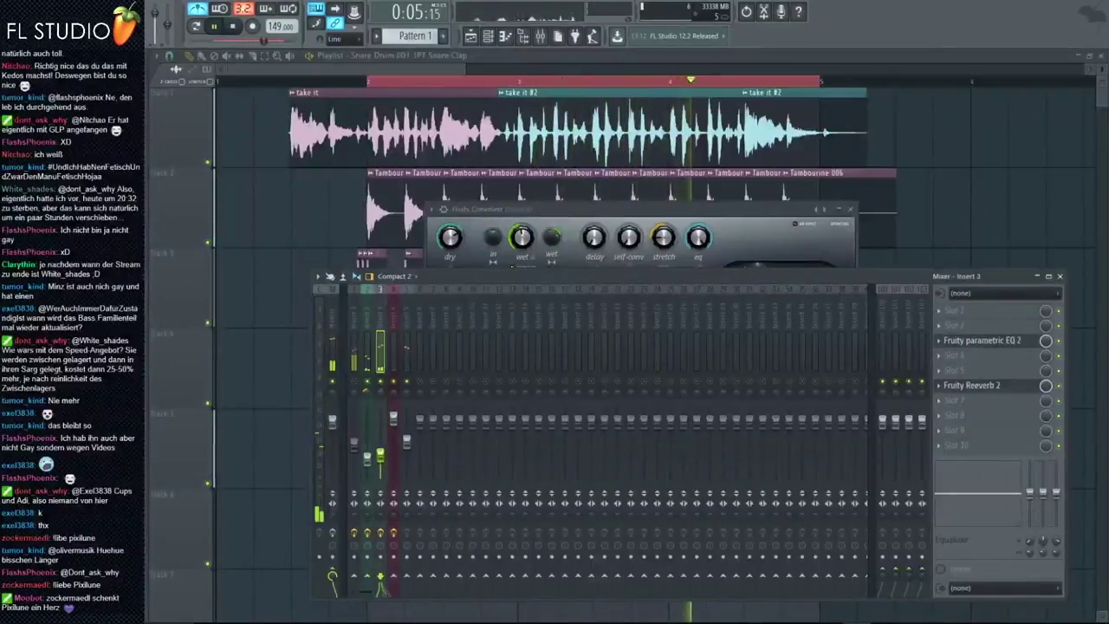
{"action": "left_click", "coordinate": [966, 341]}
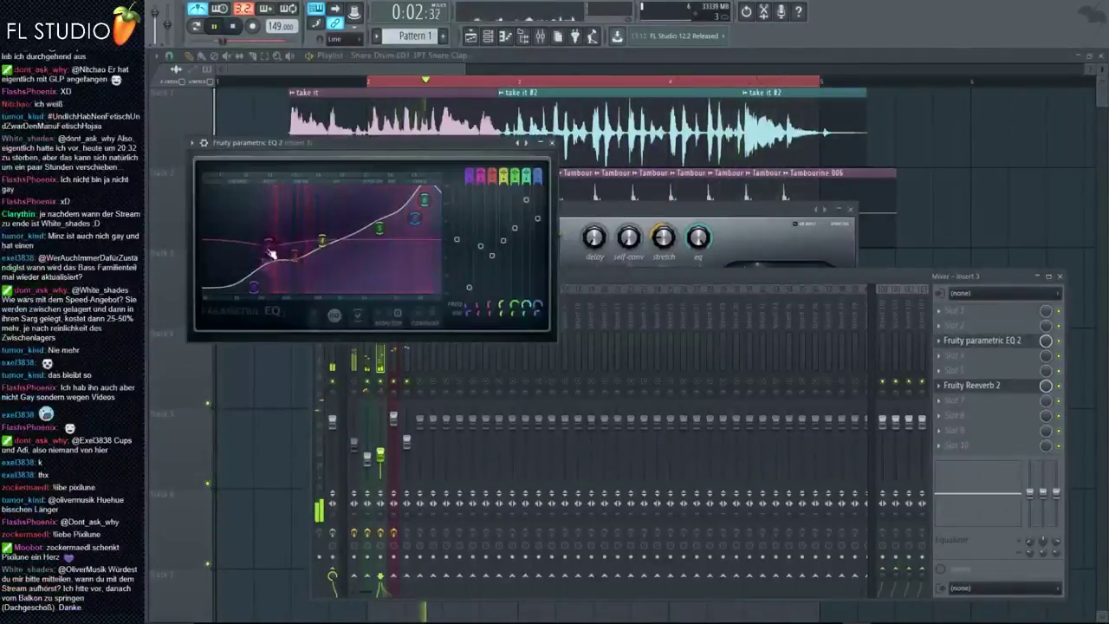
{"action": "left_click_drag", "start_coordinate": [474, 175], "coordinate": [474, 189]}
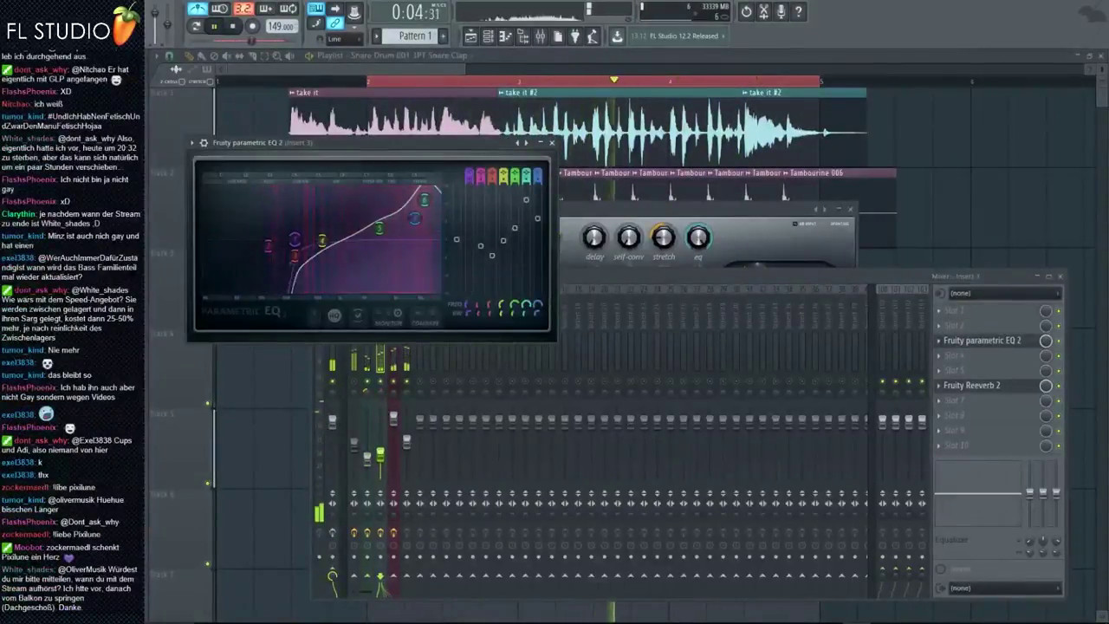
{"action": "left_click_drag", "start_coordinate": [379, 228], "coordinate": [341, 219]}
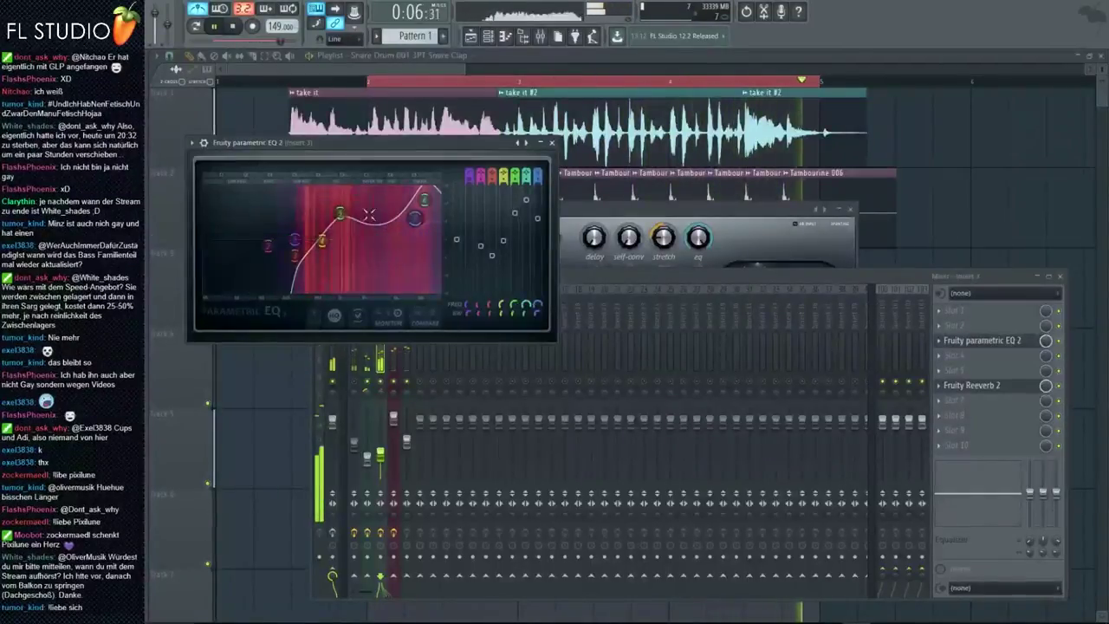
Step: Switch Fruity Convolver on Insert 4 back on and raise its wet level slightly
{"action": "left_click_drag", "start_coordinate": [394, 418], "coordinate": [408, 444]}
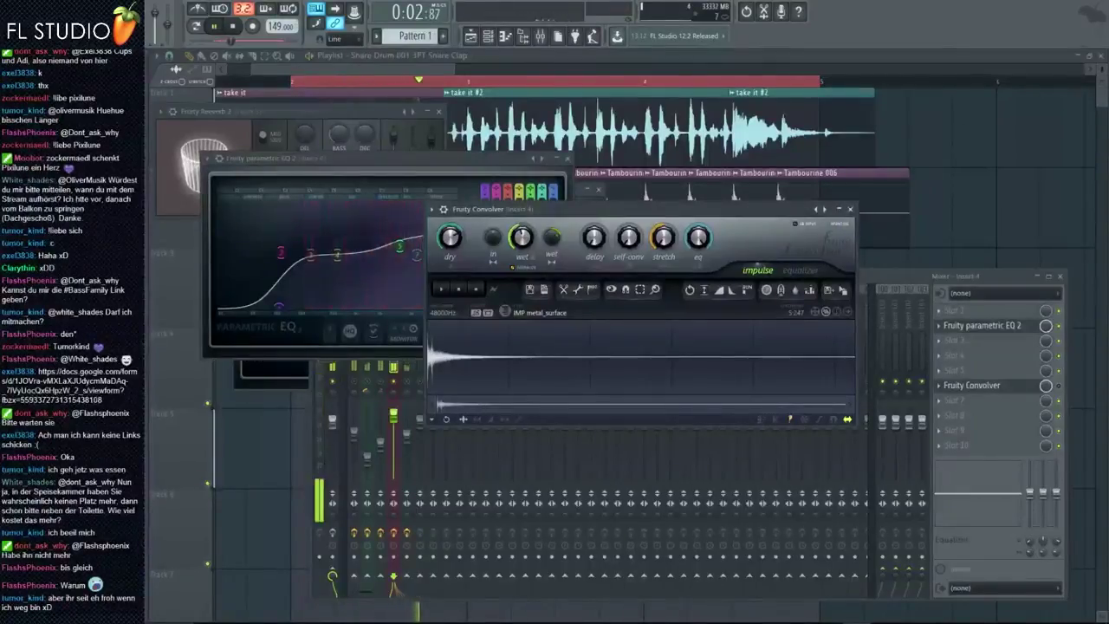
{"action": "left_click", "coordinate": [1062, 386]}
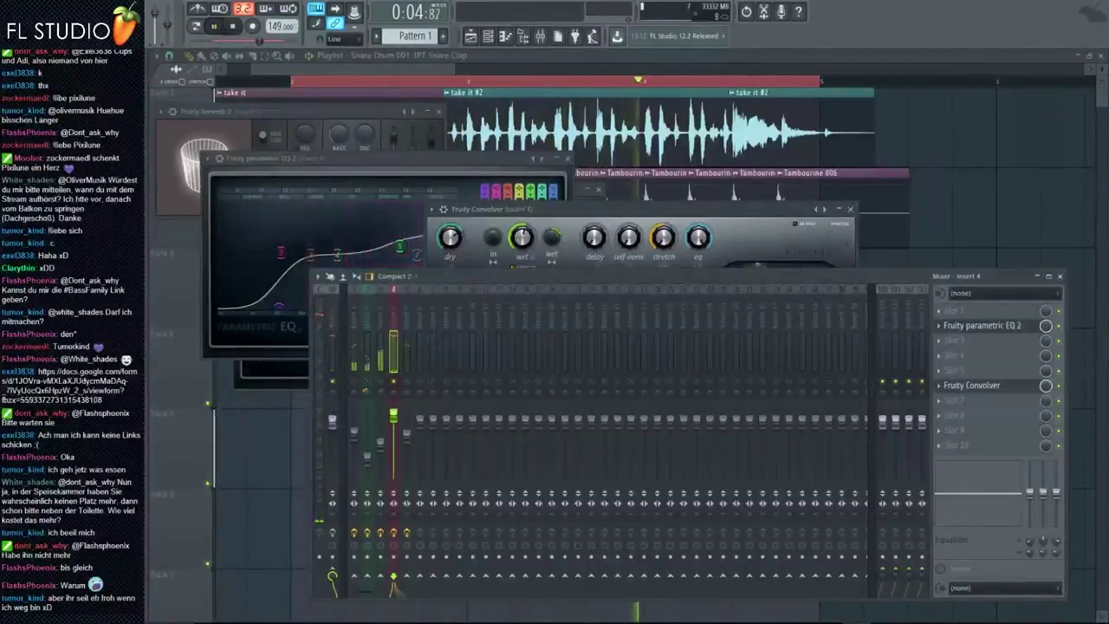
{"action": "left_click", "coordinate": [553, 240]}
{"action": "left_click_drag", "start_coordinate": [521, 236], "coordinate": [522, 229]}
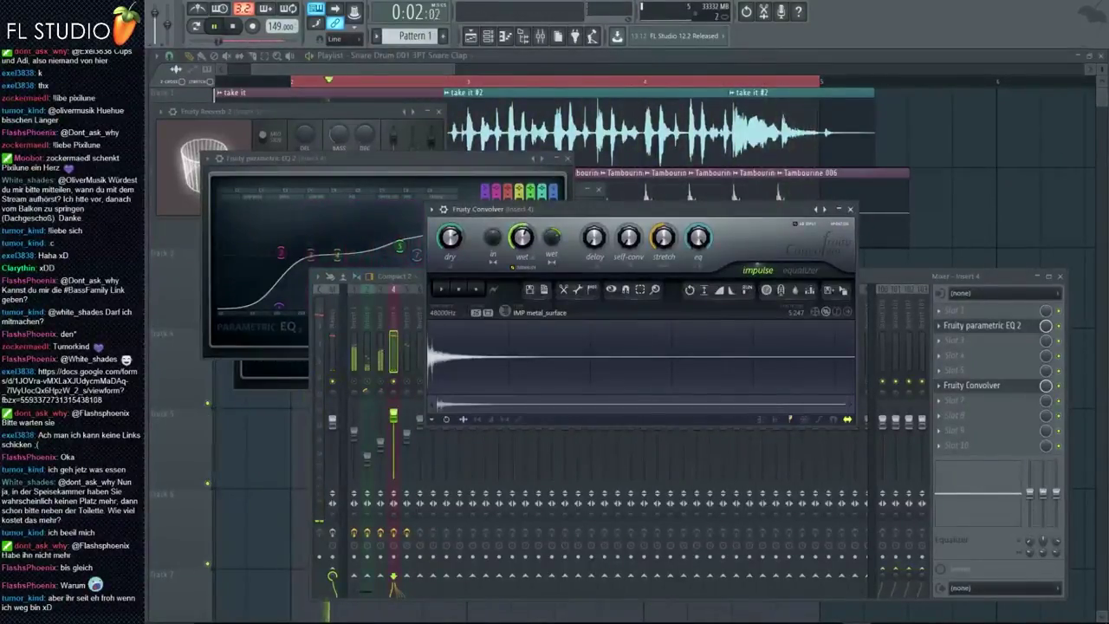
Step: Lower the Insert 4 fader slightly and add Fruity Reeverb 2 to its slot 8
{"action": "left_click_drag", "start_coordinate": [393, 416], "coordinate": [394, 421]}
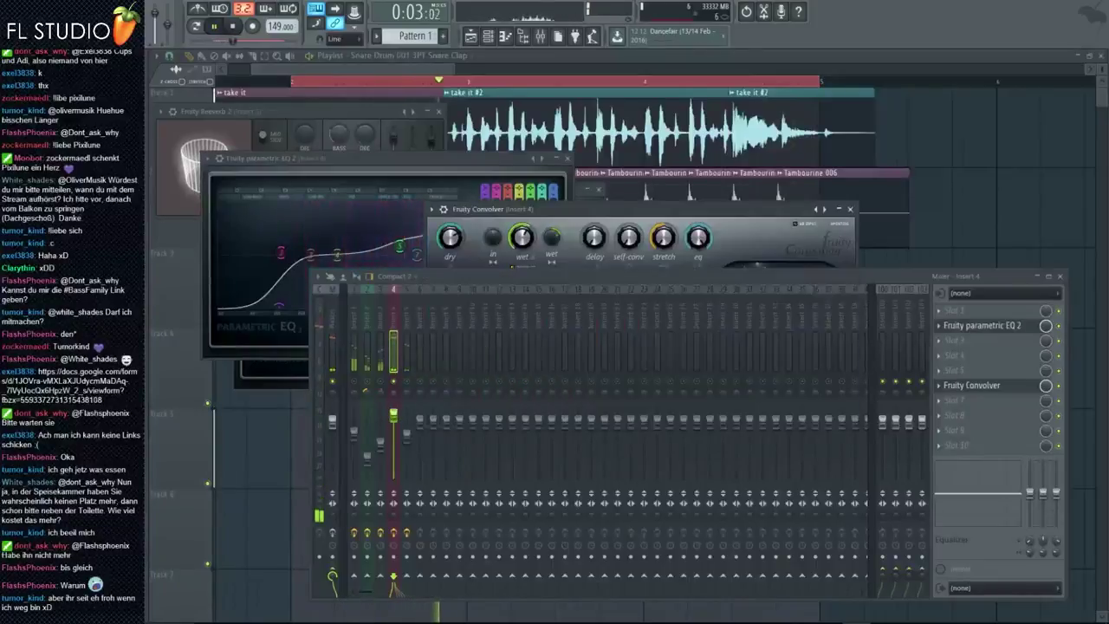
{"action": "middle_click", "coordinate": [1026, 412]}
{"action": "left_click", "coordinate": [912, 448]}
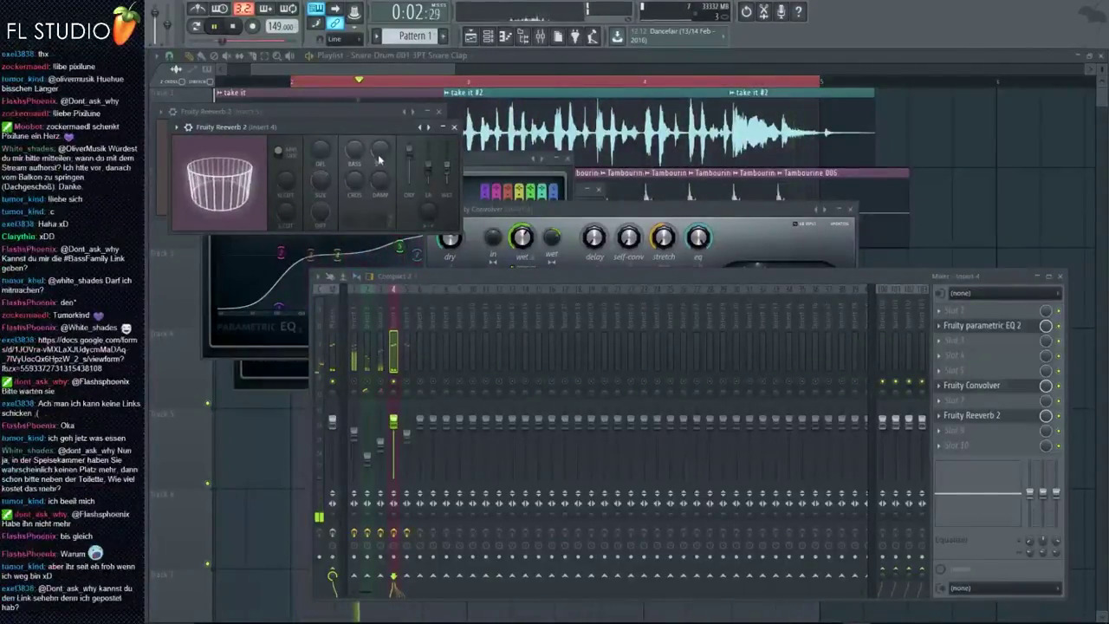
Step: Raise the Insert 5 and Insert 3 faders slightly and lower band 2 of the Fruity parametric EQ 2 on Insert 3
{"action": "left_click", "coordinate": [407, 389]}
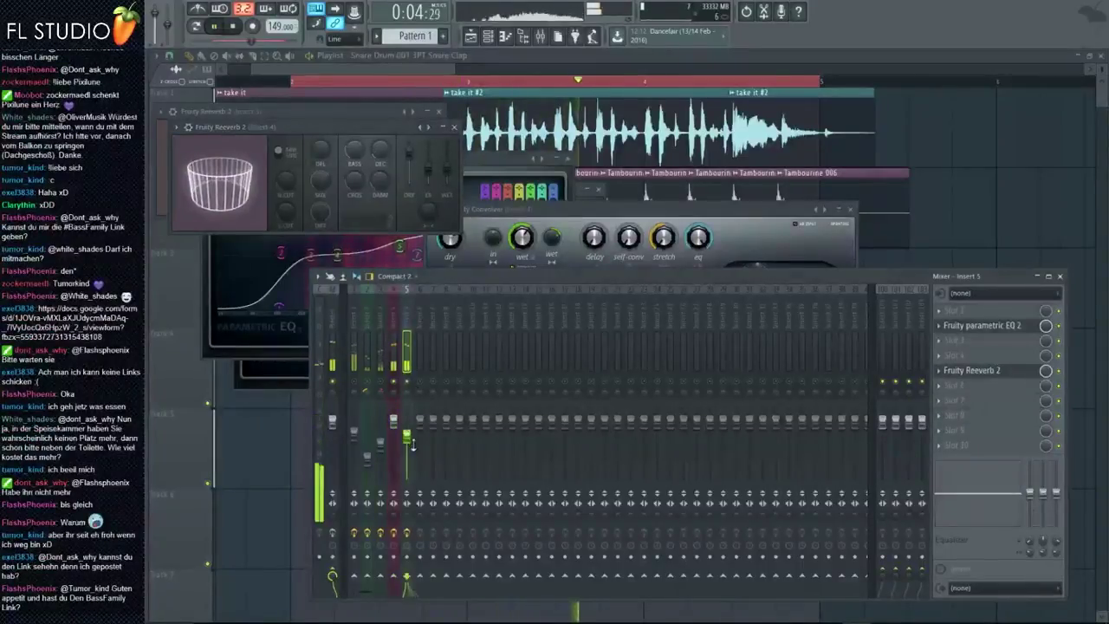
{"action": "left_click", "coordinate": [379, 381]}
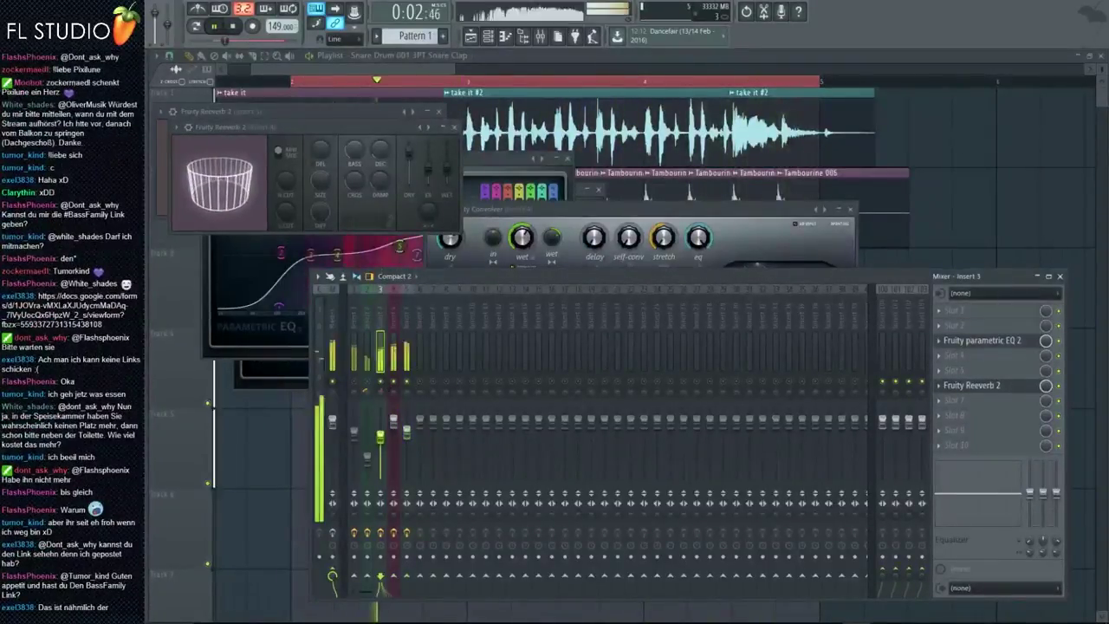
{"action": "left_click", "coordinate": [973, 343]}
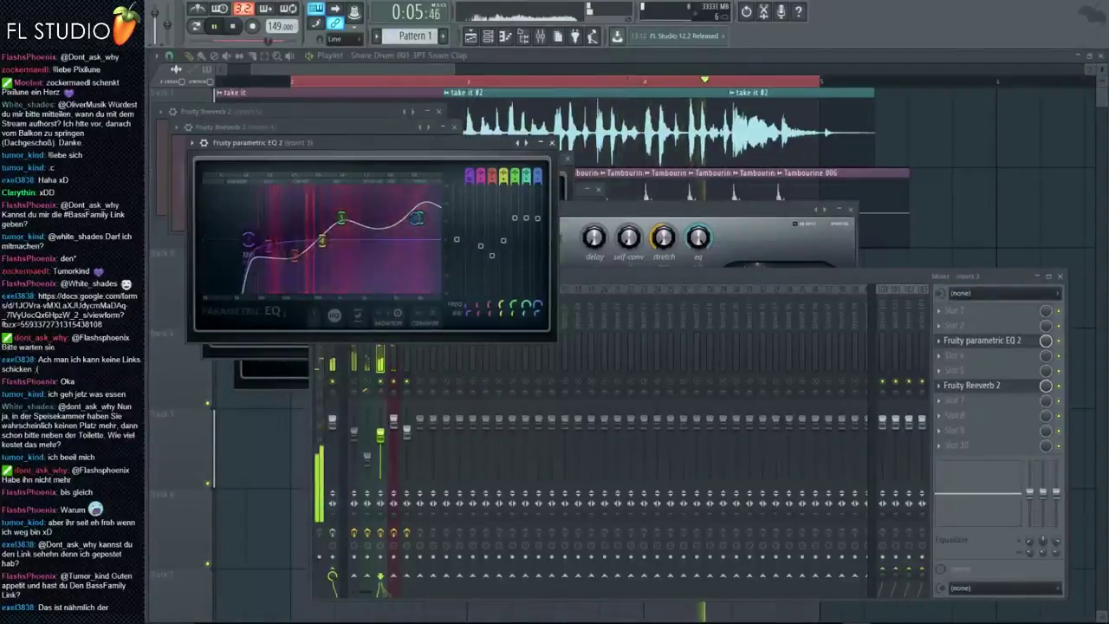
{"action": "left_click_drag", "start_coordinate": [269, 235], "coordinate": [271, 248]}
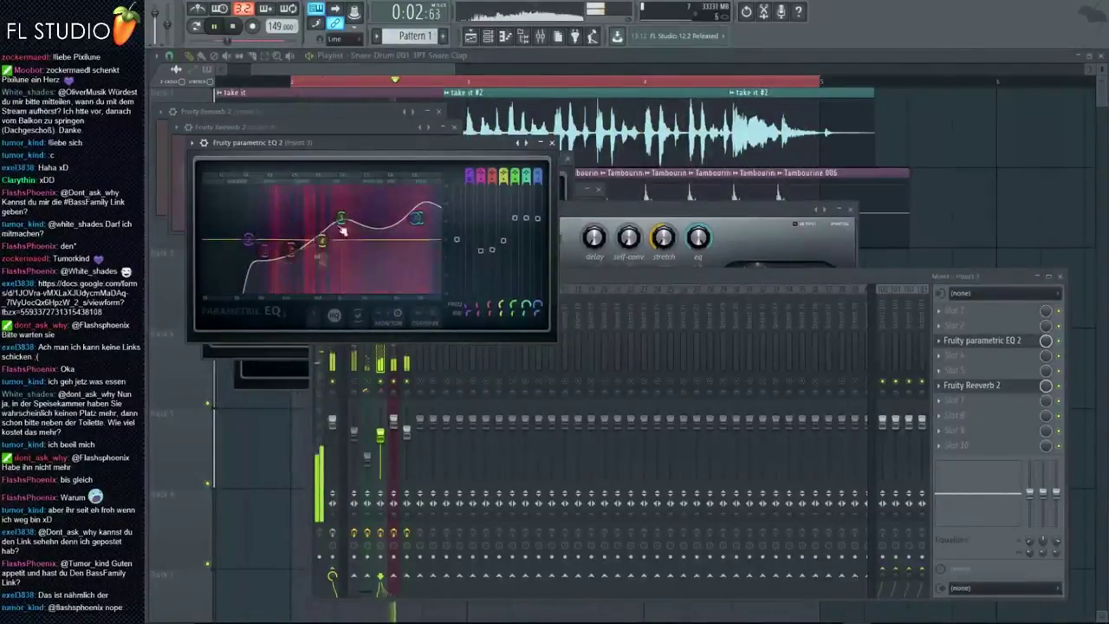
Step: Replace the Alum Snare 2 sample of the Track 3 clips with 808 Snare and restart playback with the mixer open
{"action": "key", "text": "F5"}
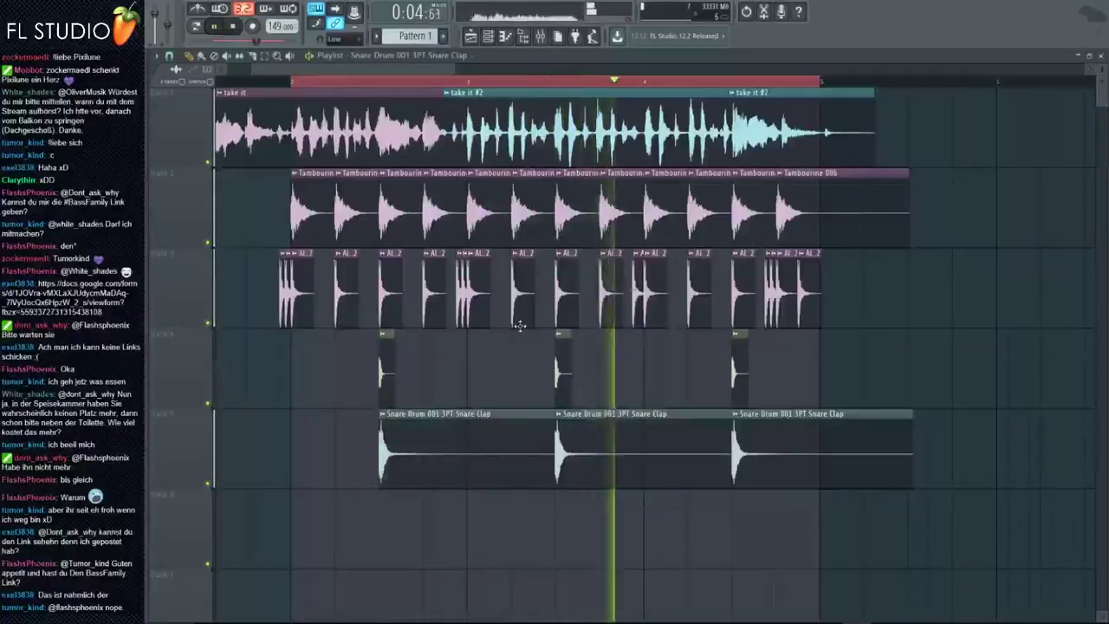
{"action": "scroll", "coordinate": [520, 328], "scroll_direction": "up", "scroll_amount": 3}
{"action": "scroll", "coordinate": [517, 337], "scroll_direction": "down", "scroll_amount": 3}
{"action": "key", "text": "space"}
{"action": "scroll", "coordinate": [407, 330], "scroll_direction": "down", "scroll_amount": 1}
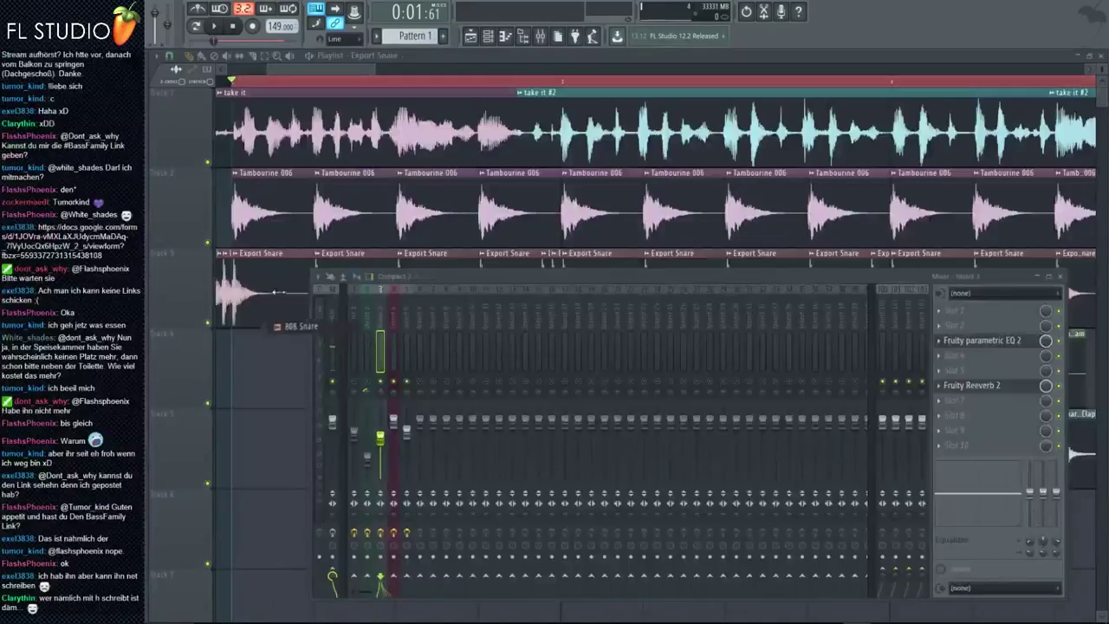
{"action": "left_click", "coordinate": [586, 54]}
{"action": "key", "text": "space"}
{"action": "left_click", "coordinate": [539, 35]}
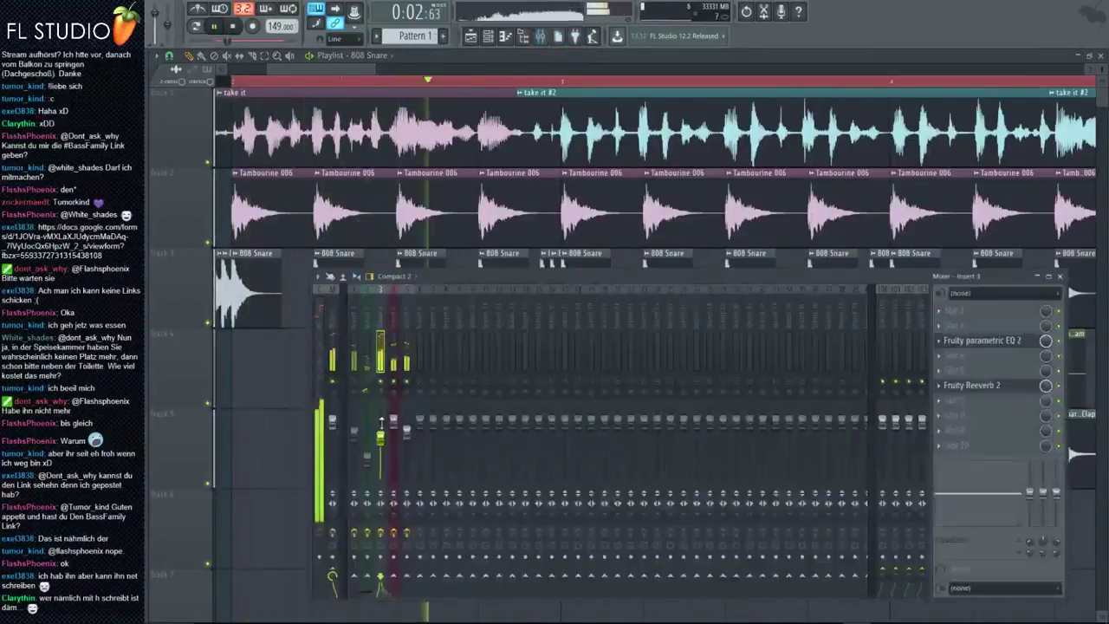
Step: Lower the Insert 3 fader, and reduce the high bands and raise band 3 in its Fruity parametric EQ 2
{"action": "left_click_drag", "start_coordinate": [382, 434], "coordinate": [381, 452]}
{"action": "left_click", "coordinate": [983, 341]}
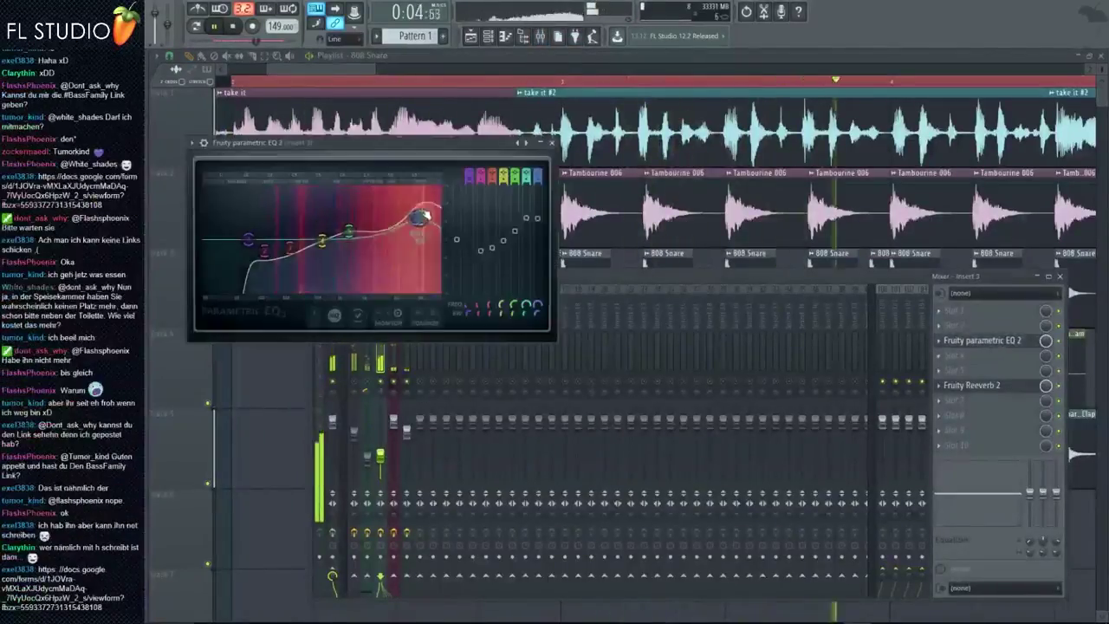
{"action": "left_click_drag", "start_coordinate": [422, 216], "coordinate": [421, 236]}
{"action": "left_click_drag", "start_coordinate": [291, 250], "coordinate": [292, 237]}
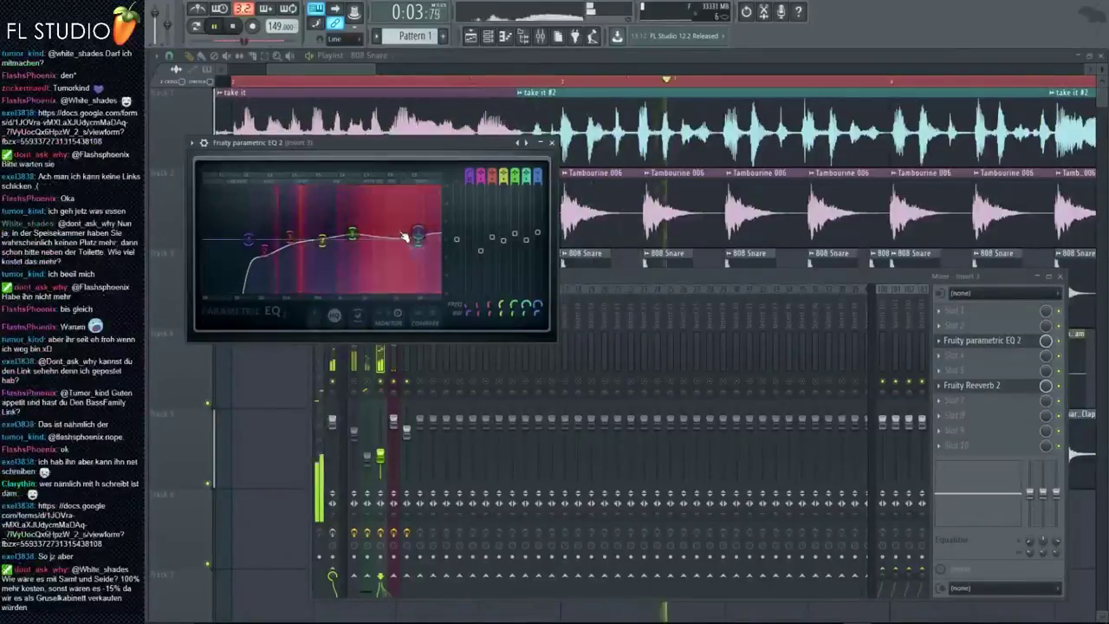
Step: Fine-tune the high bands and band 3 of Insert 3's EQ and reduce the wet level of its Fruity Reeverb 2
{"action": "left_click_drag", "start_coordinate": [419, 240], "coordinate": [417, 232]}
{"action": "left_click_drag", "start_coordinate": [290, 237], "coordinate": [297, 245]}
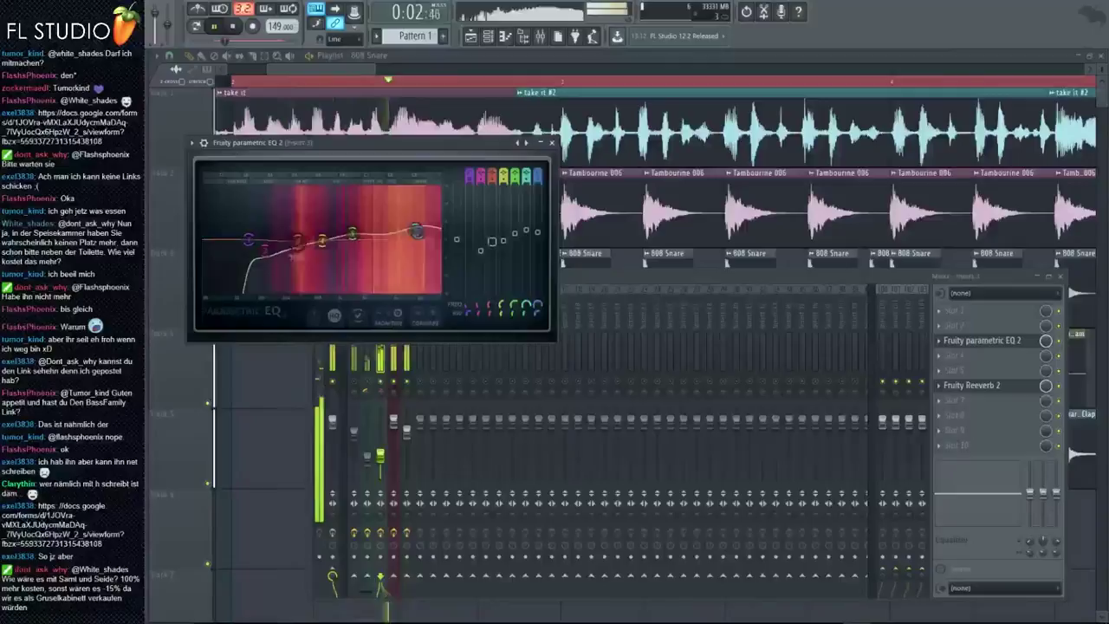
{"action": "left_click", "coordinate": [975, 385]}
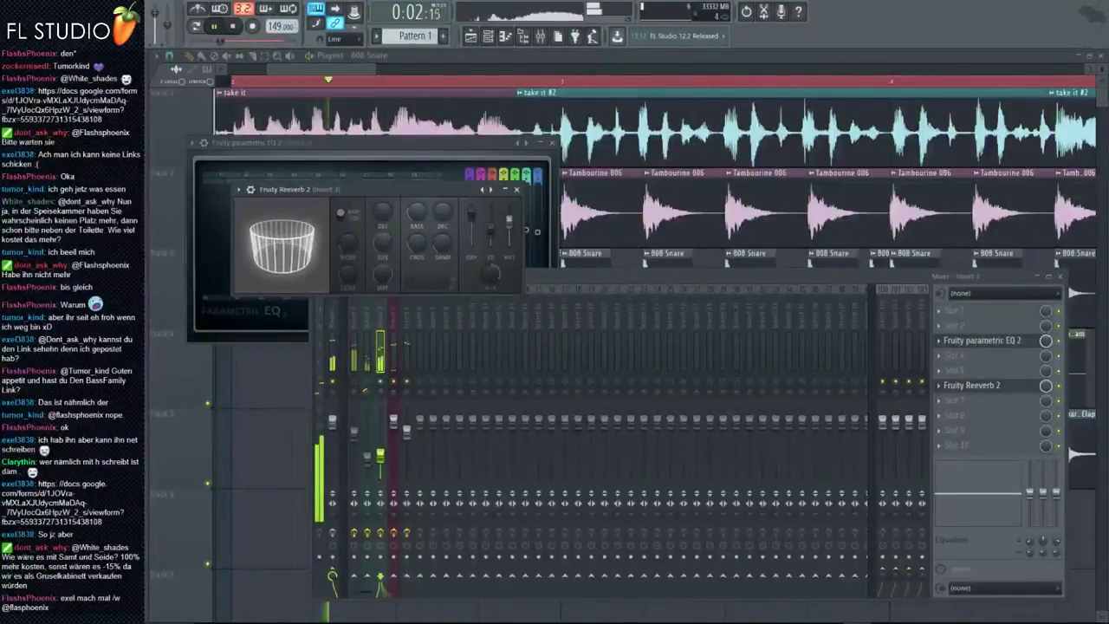
Step: Raise the Insert 2 fader slightly and select the three Tambourine 006 clips from beat 4 of bar 2 through beat 2 of bar 3
{"action": "left_click", "coordinate": [368, 390]}
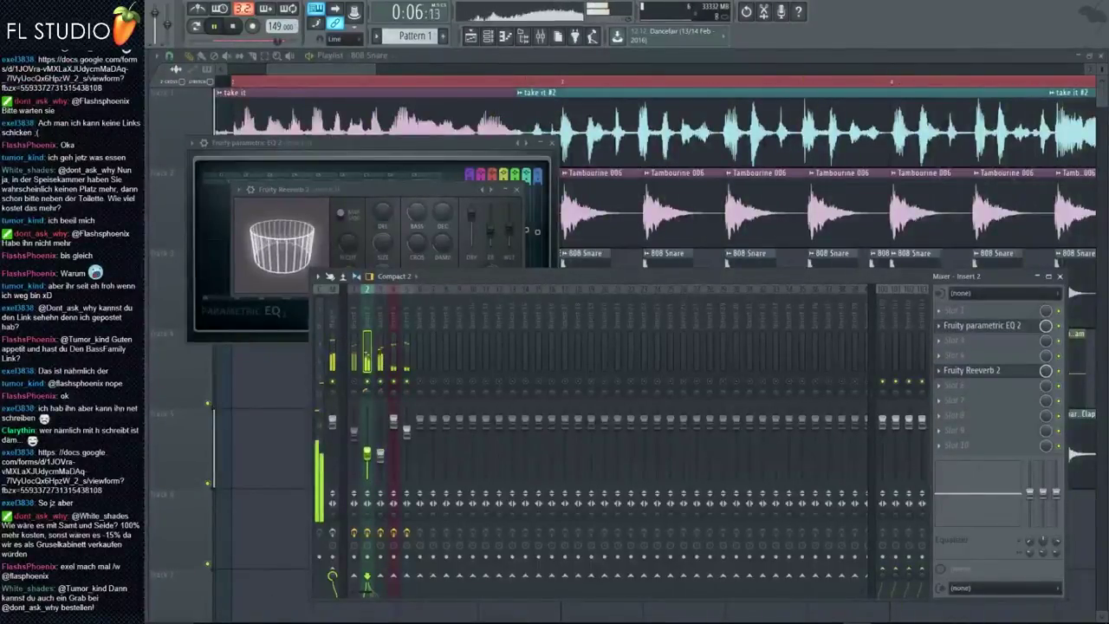
{"action": "left_click", "coordinate": [683, 214], "text": "ctrl"}
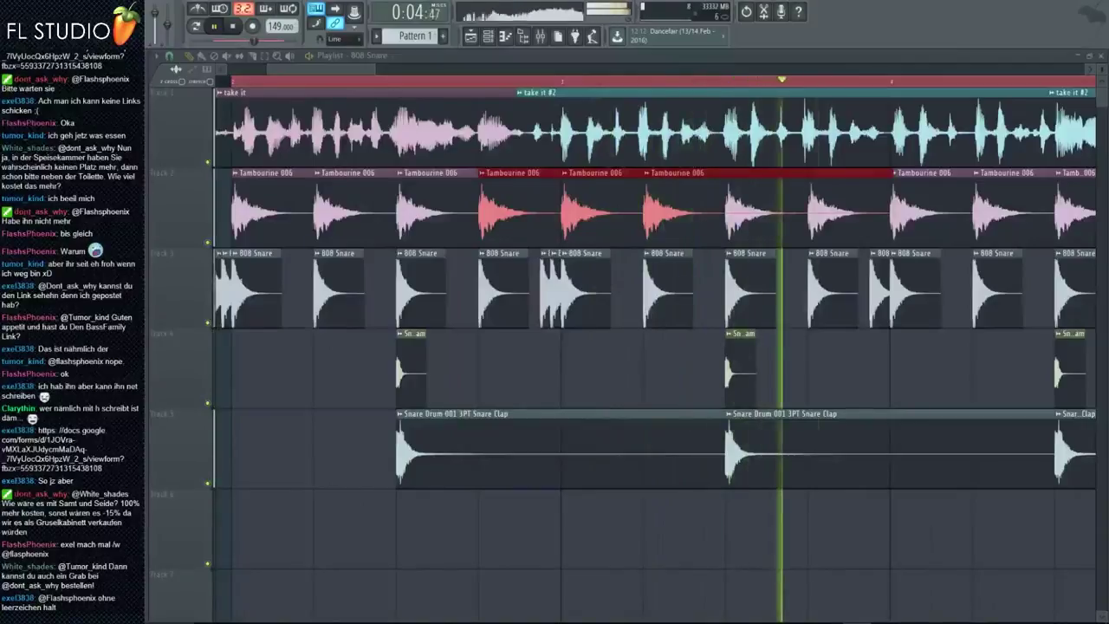
{"action": "key", "text": "F9"}
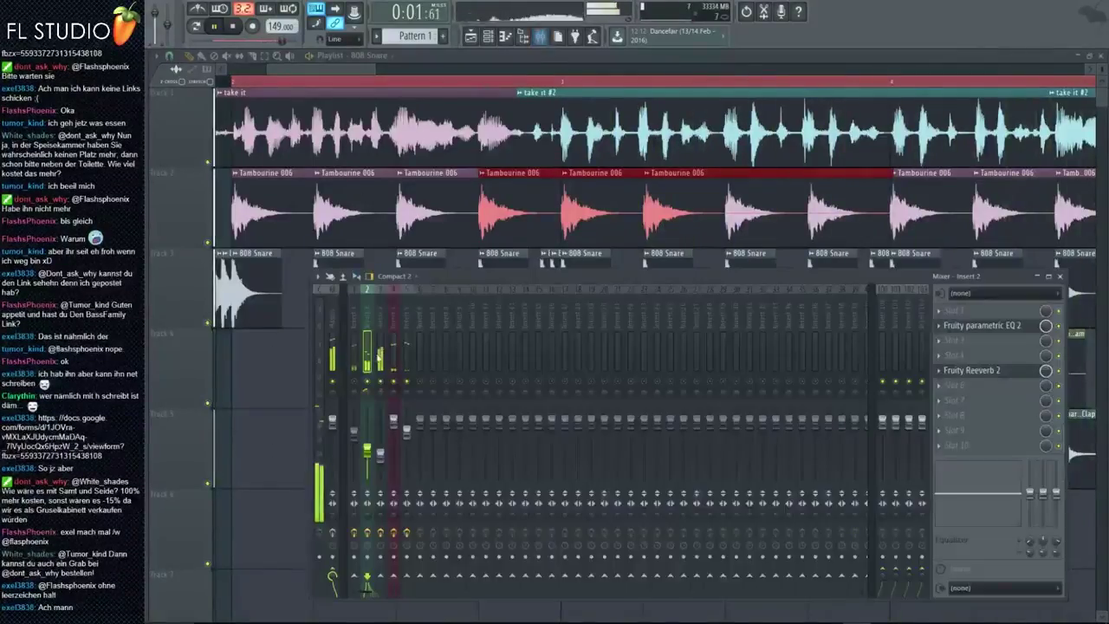
Step: Check the levels of Inserts 1 to 4 during playback and lower the faders of Insert 2 and Insert 3 slightly
{"action": "left_click", "coordinate": [355, 433]}
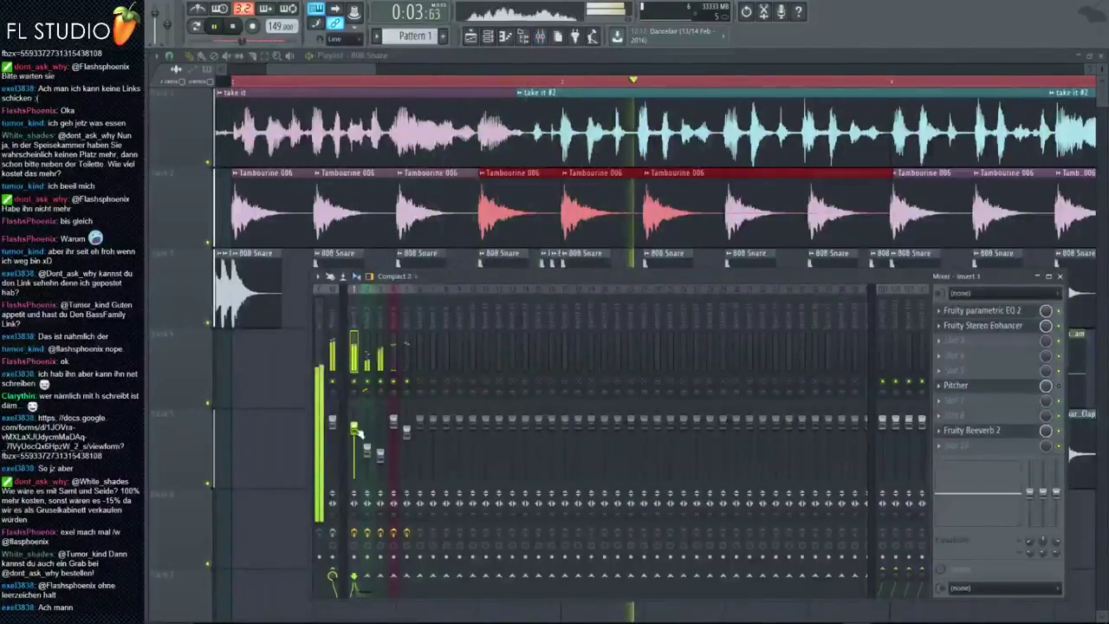
{"action": "left_click", "coordinate": [395, 425]}
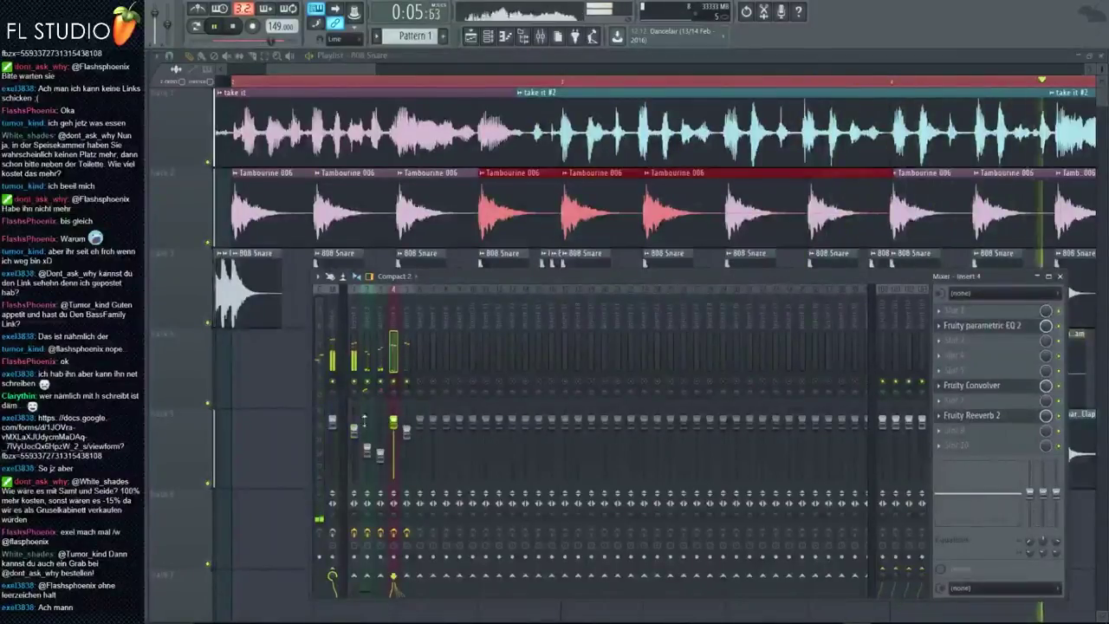
{"action": "left_click", "coordinate": [354, 431]}
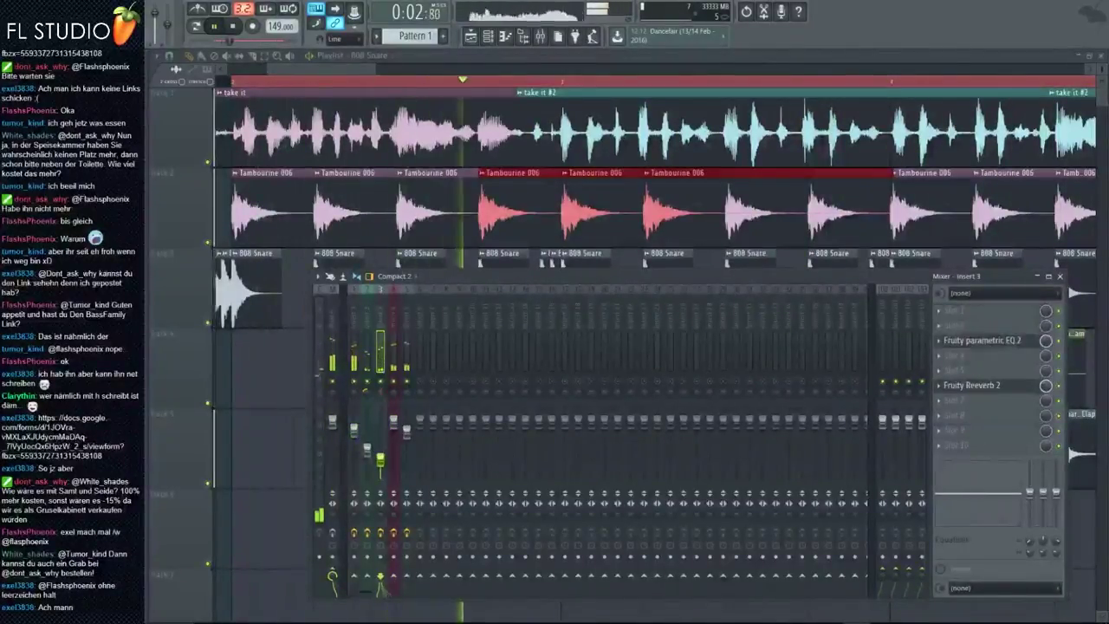
{"action": "left_click", "coordinate": [375, 397]}
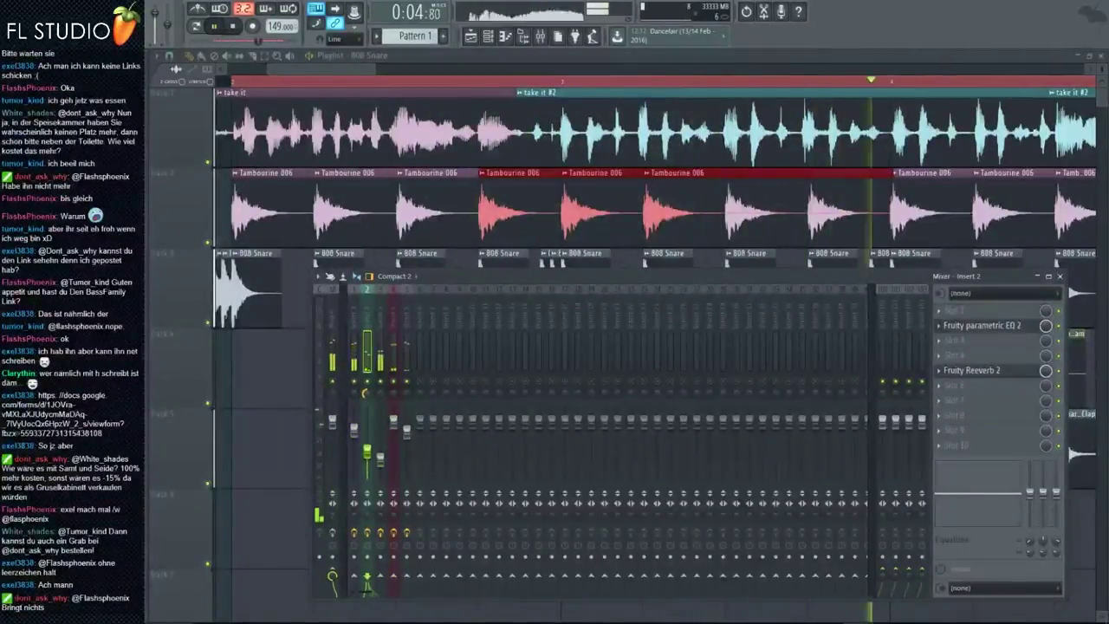
{"action": "left_click_drag", "start_coordinate": [367, 452], "coordinate": [380, 455]}
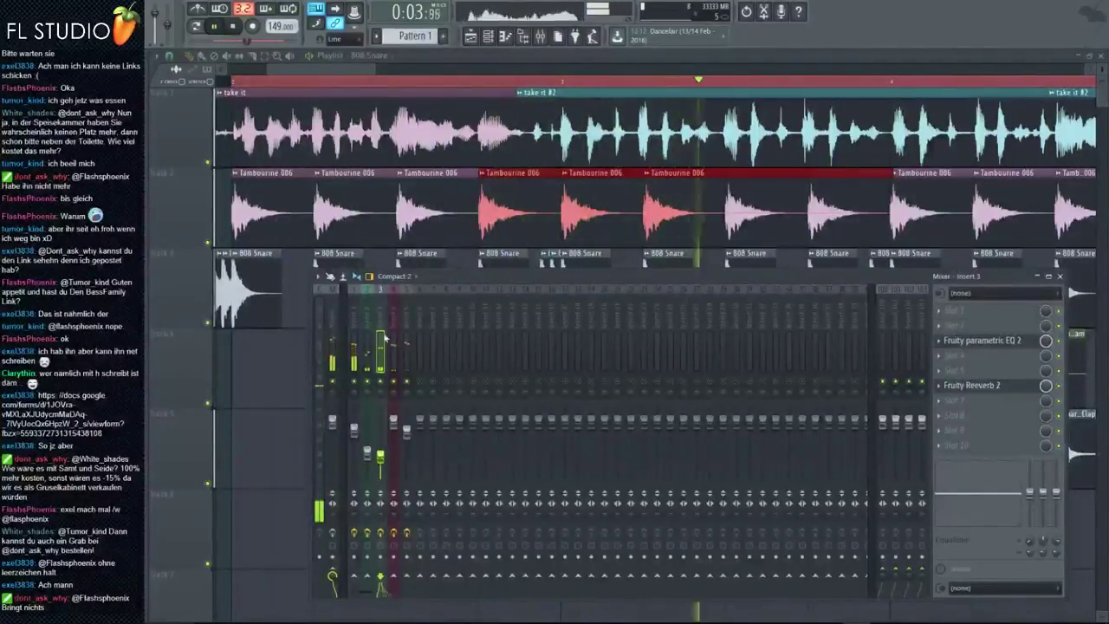
{"action": "key", "text": "F9"}
{"action": "scroll", "coordinate": [401, 232], "scroll_direction": "down", "scroll_amount": 3}
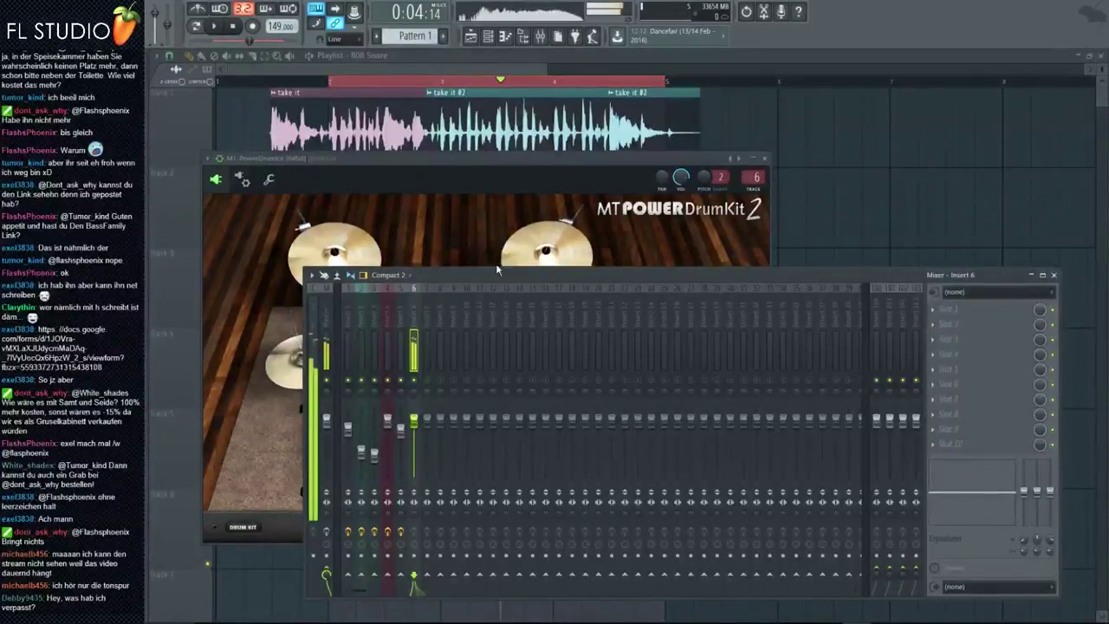
Step: Close the MT-PowerDrumKit window and place a Pattern 1 clip on Track 6 at the start of bar 2
{"action": "left_click", "coordinate": [460, 165]}
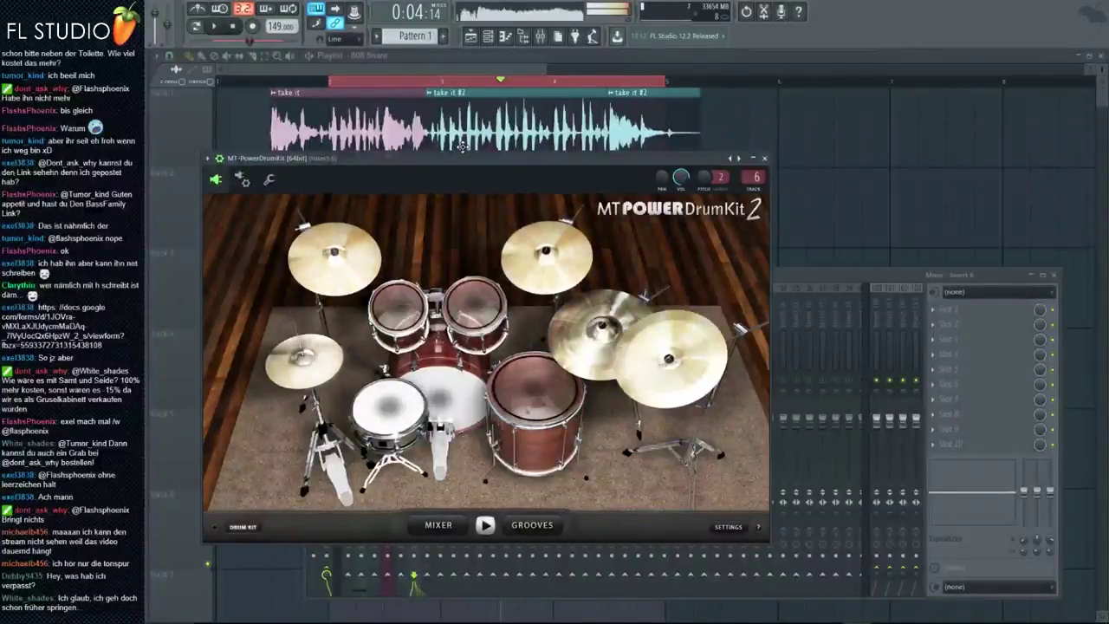
{"action": "right_click", "coordinate": [856, 178]}
{"action": "scroll", "coordinate": [360, 225], "scroll_direction": "up", "scroll_amount": 2}
{"action": "key", "text": "space"}
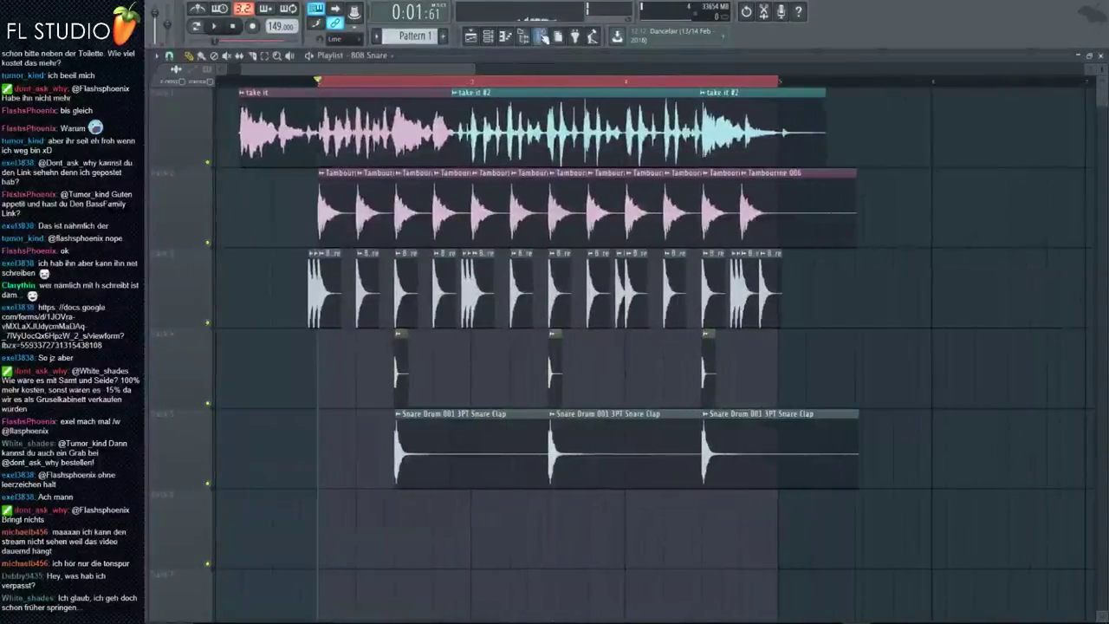
{"action": "left_click", "coordinate": [354, 58]}
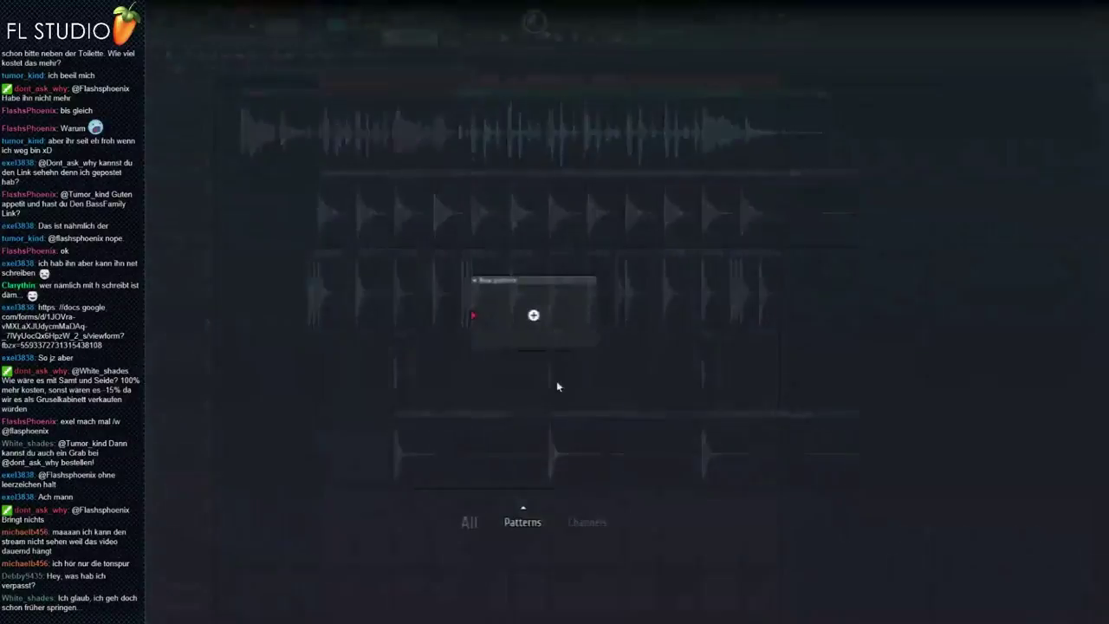
{"action": "left_click", "coordinate": [548, 326]}
{"action": "scroll", "coordinate": [296, 403], "scroll_direction": "up", "scroll_amount": 2}
{"action": "left_click", "coordinate": [339, 525]}
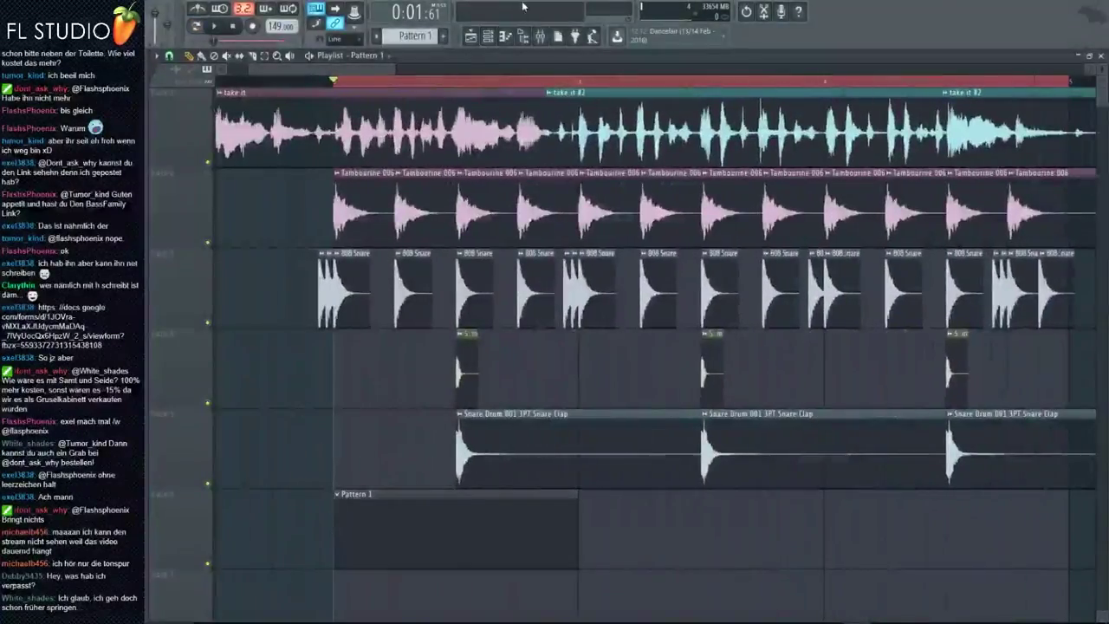
Step: Enter three D3 notes within beat 1 of the MT-PowerDrumKit piano roll and audition them with the mixer open
{"action": "key", "text": "F7"}
{"action": "left_click_drag", "start_coordinate": [217, 526], "coordinate": [201, 337]}
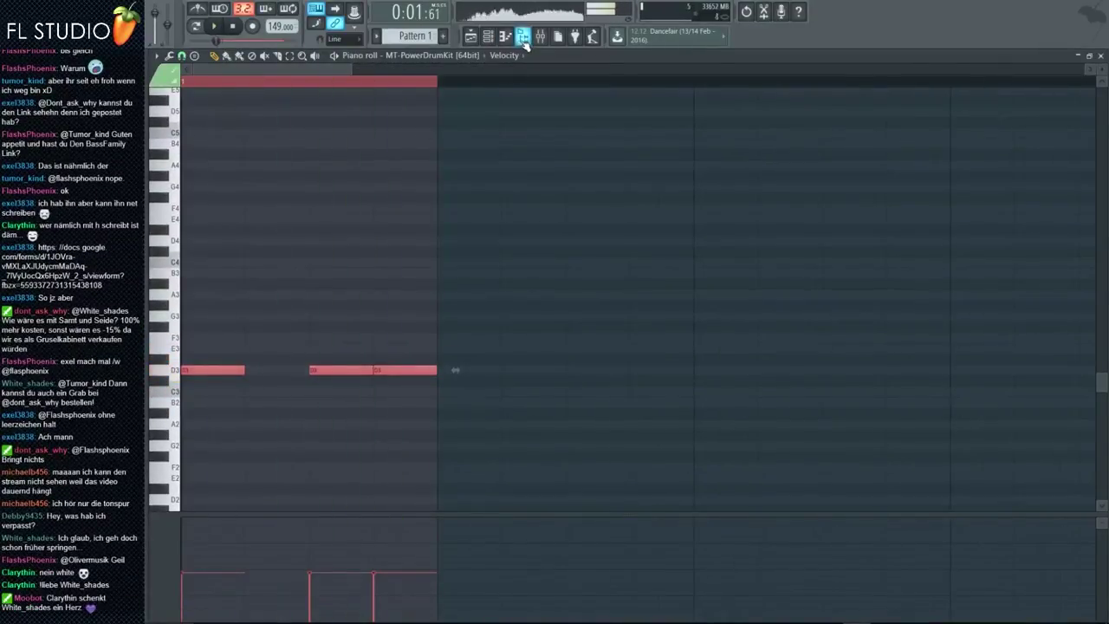
{"action": "left_click", "coordinate": [540, 37]}
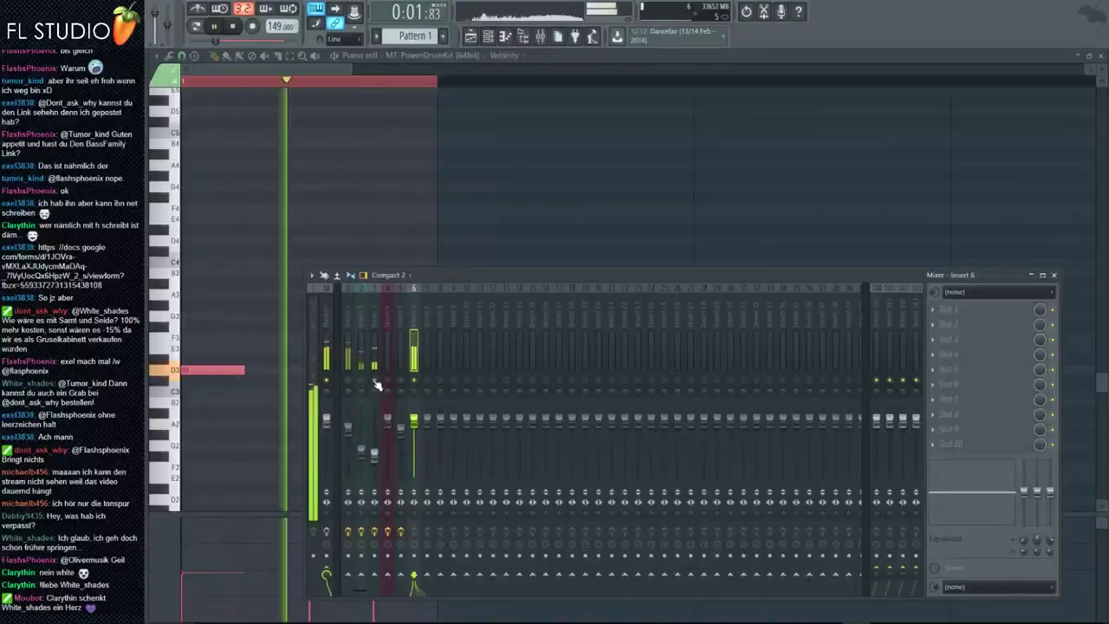
{"action": "key", "text": "space"}
{"action": "key", "text": "F9"}
Step: Delete the two D3 notes in the second half of beat 1, add one on beat 2, and clear the time selection
{"action": "left_click_drag", "start_coordinate": [335, 373], "coordinate": [433, 366]}
{"action": "key", "text": "space"}
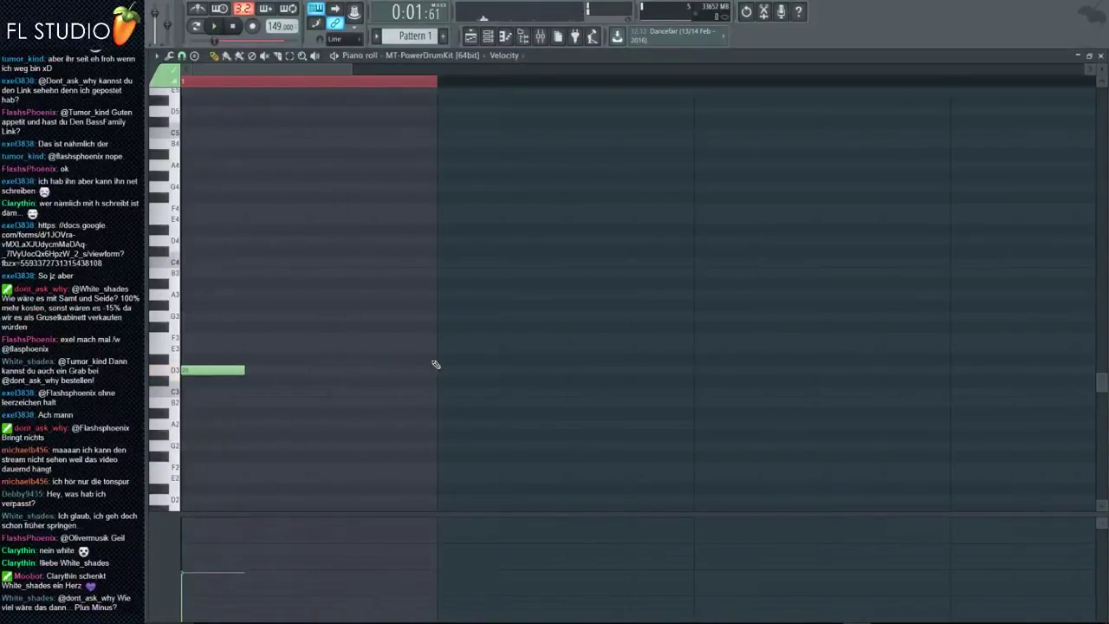
{"action": "key", "text": "space"}
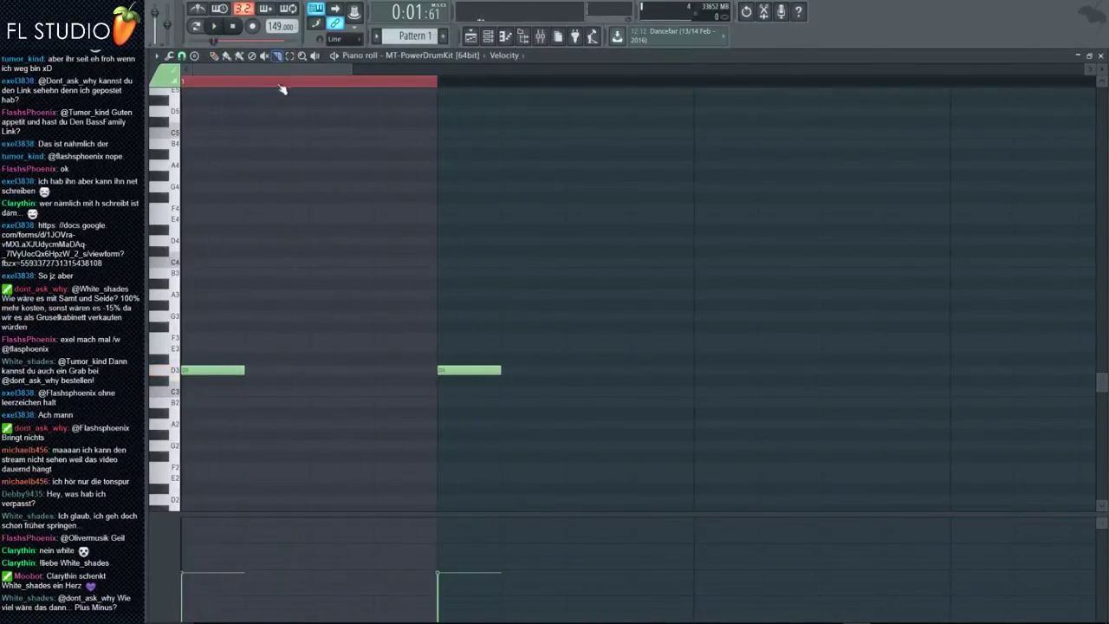
{"action": "left_click", "coordinate": [275, 85], "text": "ctrl"}
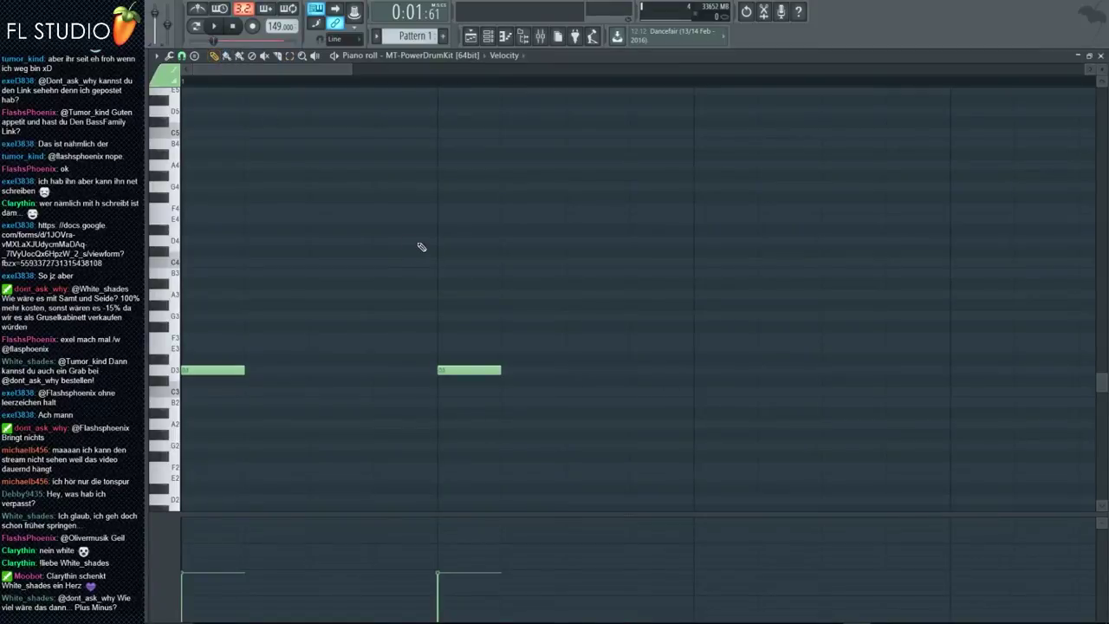
Step: Add two consecutive D3 notes in the second half of beat 2 and reduce their velocities, with the first one softer
{"action": "key", "text": "space"}
{"action": "key", "text": "space"}
{"action": "key", "text": "space"}
{"action": "left_click", "coordinate": [586, 370]}
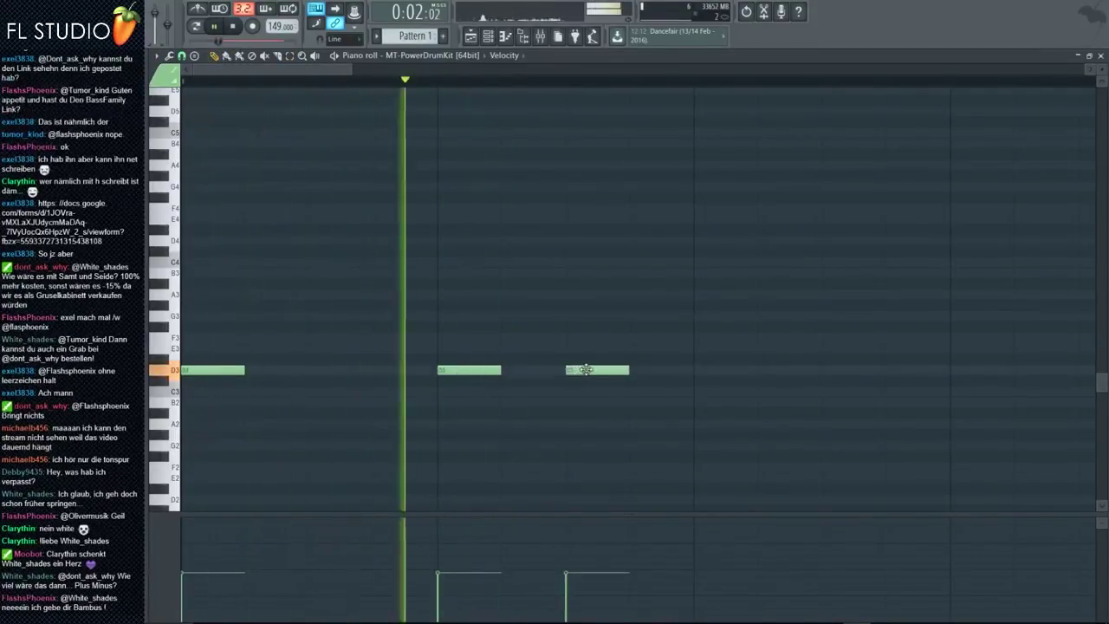
{"action": "left_click", "coordinate": [654, 370]}
{"action": "key", "text": "space"}
{"action": "left_click_drag", "start_coordinate": [696, 354], "coordinate": [535, 402]}
{"action": "key", "text": "space"}
{"action": "left_click_drag", "start_coordinate": [568, 598], "coordinate": [632, 579]}
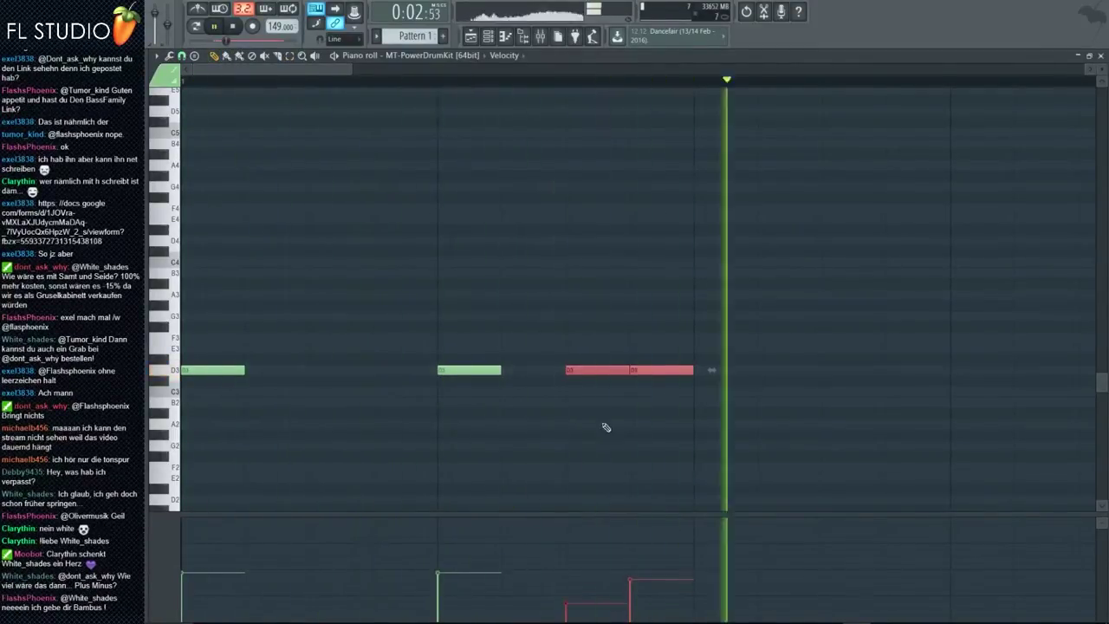
{"action": "left_click", "coordinate": [602, 407], "text": "ctrl"}
{"action": "key", "text": "space"}
Step: Set the piano roll snap to 1/6 beat and rework the last two D3 notes of beat 2 with rising velocities
{"action": "scroll", "coordinate": [567, 372], "scroll_direction": "up", "scroll_amount": 2, "text": "ctrl"}
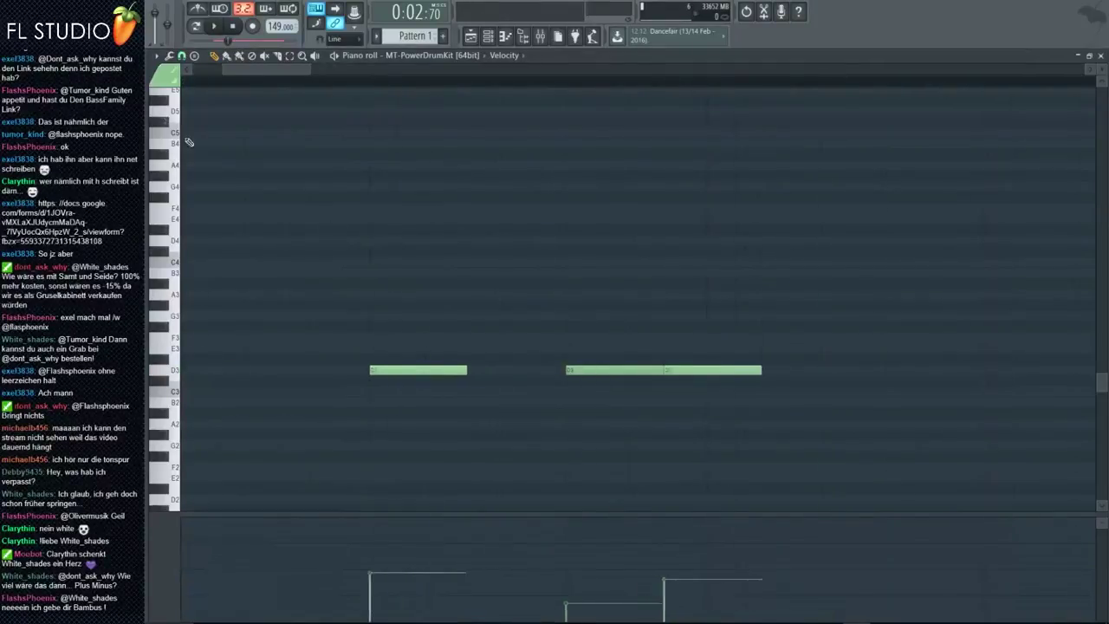
{"action": "left_click", "coordinate": [182, 56]}
{"action": "left_click", "coordinate": [214, 182]}
{"action": "scroll", "coordinate": [411, 315], "scroll_direction": "down", "scroll_amount": 3, "text": "ctrl"}
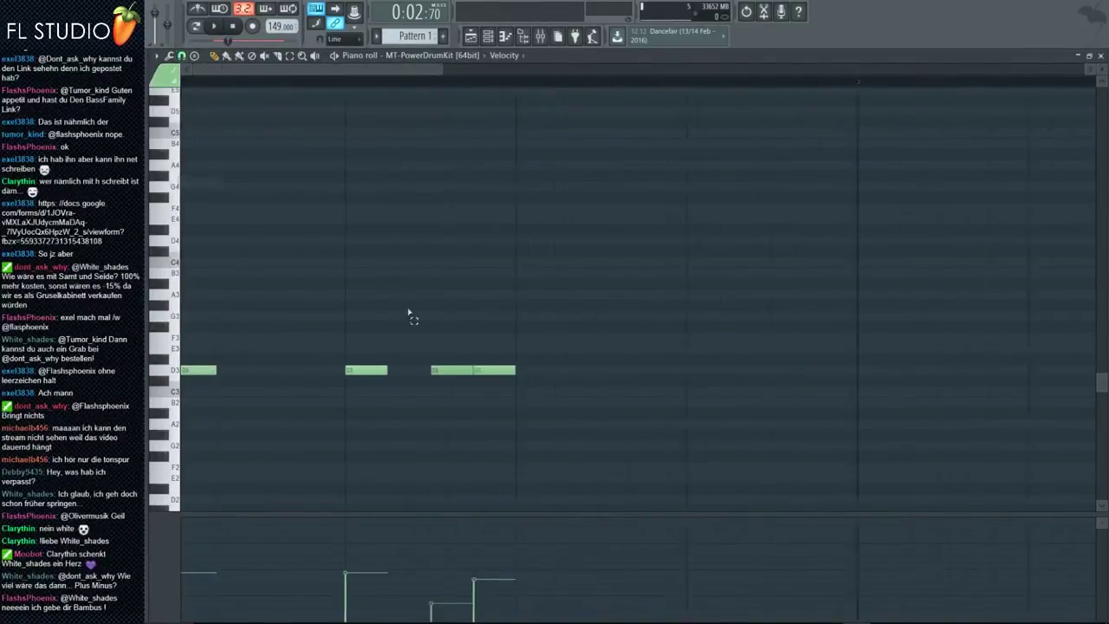
{"action": "left_click_drag", "start_coordinate": [412, 322], "coordinate": [526, 380]}
{"action": "left_click", "coordinate": [428, 370]}
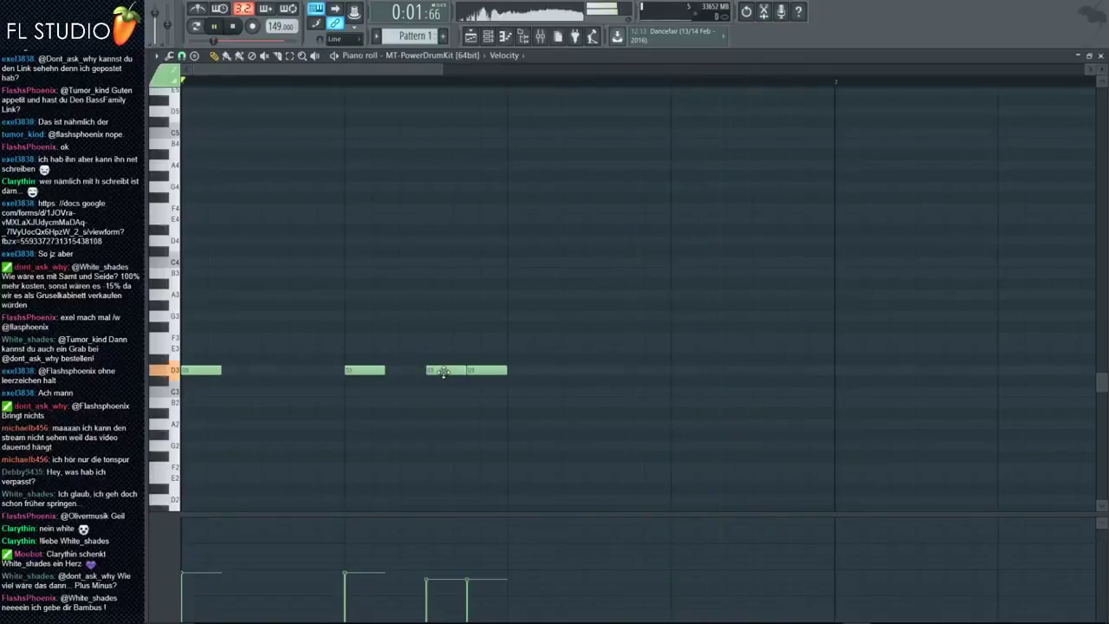
{"action": "left_click_drag", "start_coordinate": [432, 611], "coordinate": [473, 587]}
{"action": "key", "text": "space"}
{"action": "left_click", "coordinate": [537, 406], "text": "ctrl"}
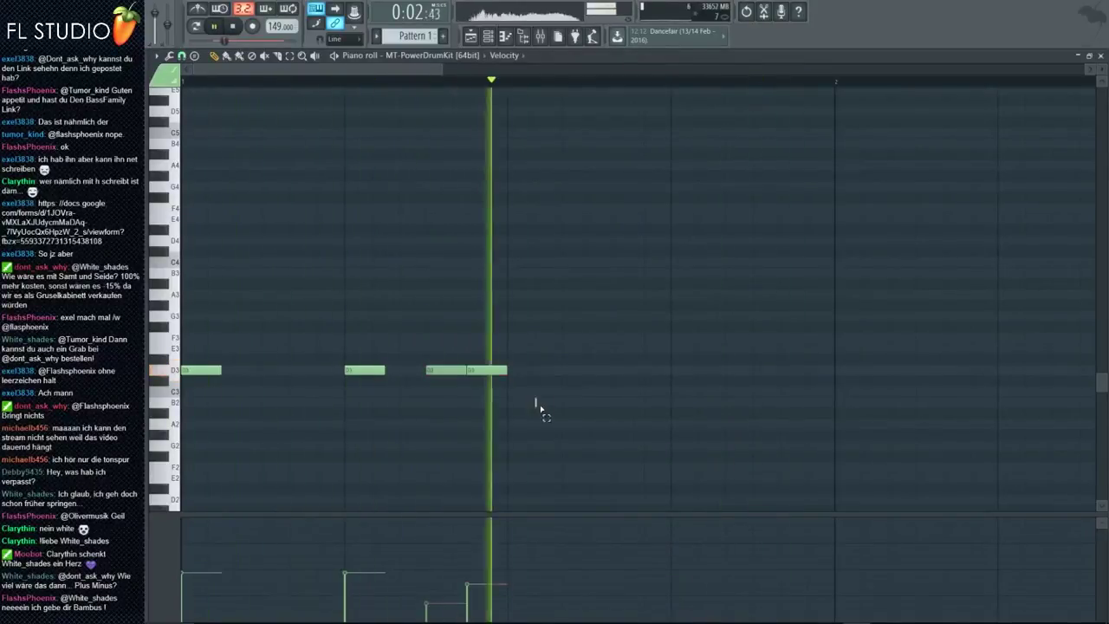
{"action": "key", "text": "space"}
{"action": "key", "text": "space"}
Step: Add two more D3 notes within beat 3, a third of a beat apart, and audition the pattern
{"action": "left_click_drag", "start_coordinate": [482, 373], "coordinate": [524, 372], "text": "shift"}
{"action": "left_click", "coordinate": [580, 370]}
{"action": "key", "text": "space"}
{"action": "scroll", "coordinate": [534, 390], "scroll_direction": "up", "scroll_amount": 3, "text": "ctrl"}
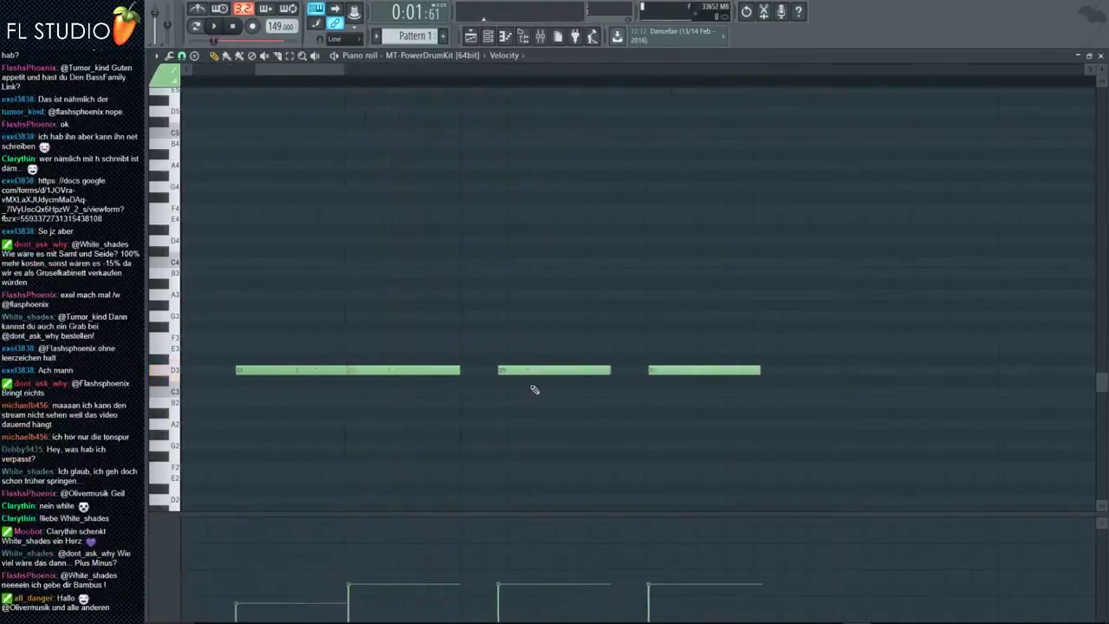
{"action": "scroll", "coordinate": [399, 391], "scroll_direction": "down", "scroll_amount": 7, "text": "ctrl"}
{"action": "key", "text": "space"}
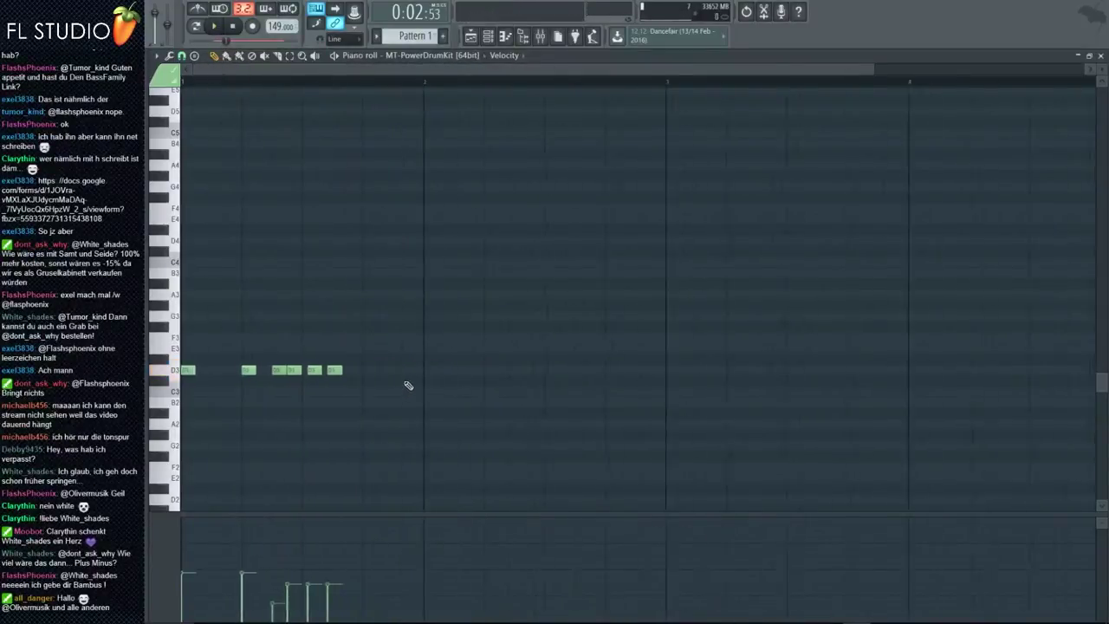
{"action": "key", "text": "space"}
{"action": "scroll", "coordinate": [218, 91], "scroll_direction": "up", "scroll_amount": 3, "text": "ctrl"}
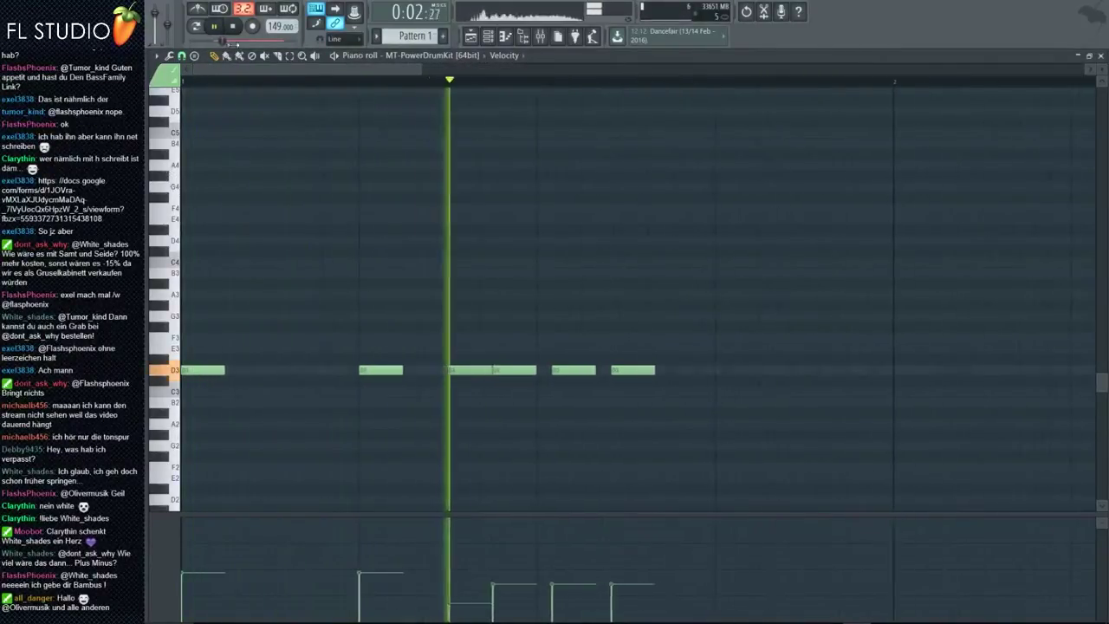
{"action": "key", "text": "space"}
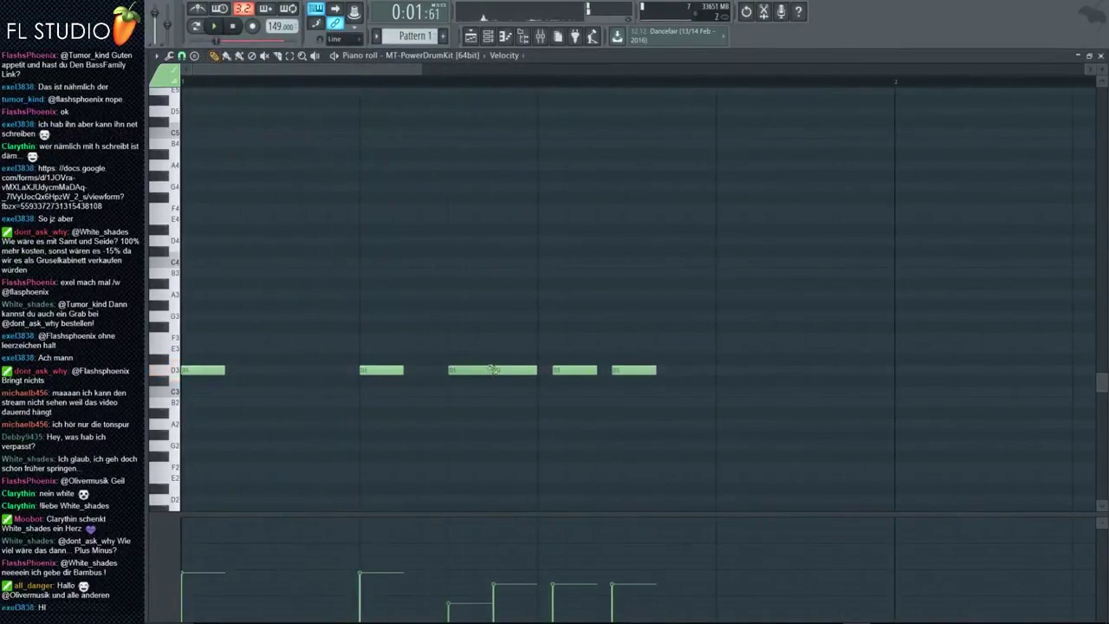
Step: Set the snap to 1/3 beat and replace the two late D3 notes of beat 2 with one on its last third
{"action": "left_click", "coordinate": [182, 55]}
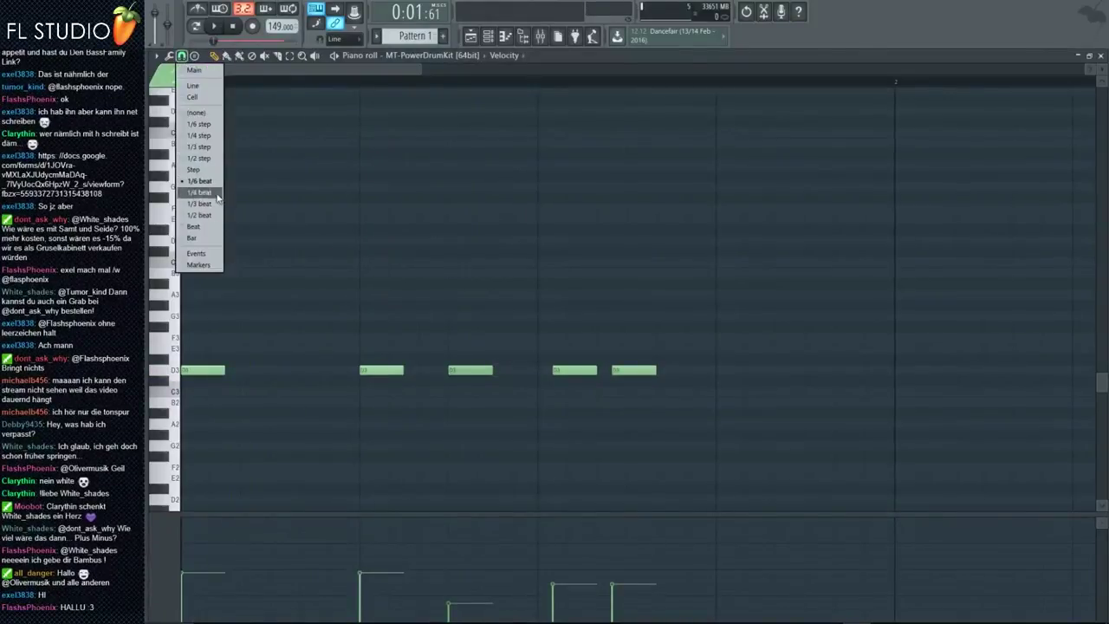
{"action": "left_click", "coordinate": [213, 206]}
{"action": "left_click", "coordinate": [478, 371]}
{"action": "key", "text": "space"}
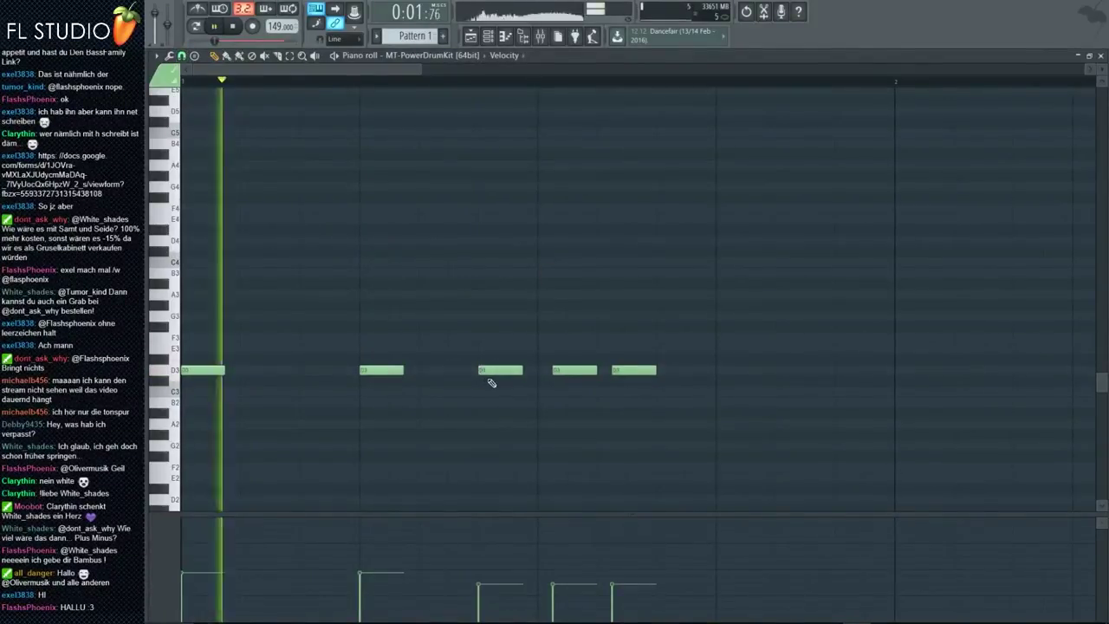
{"action": "scroll", "coordinate": [485, 336], "scroll_direction": "up", "scroll_amount": 4}
{"action": "key", "text": "space"}
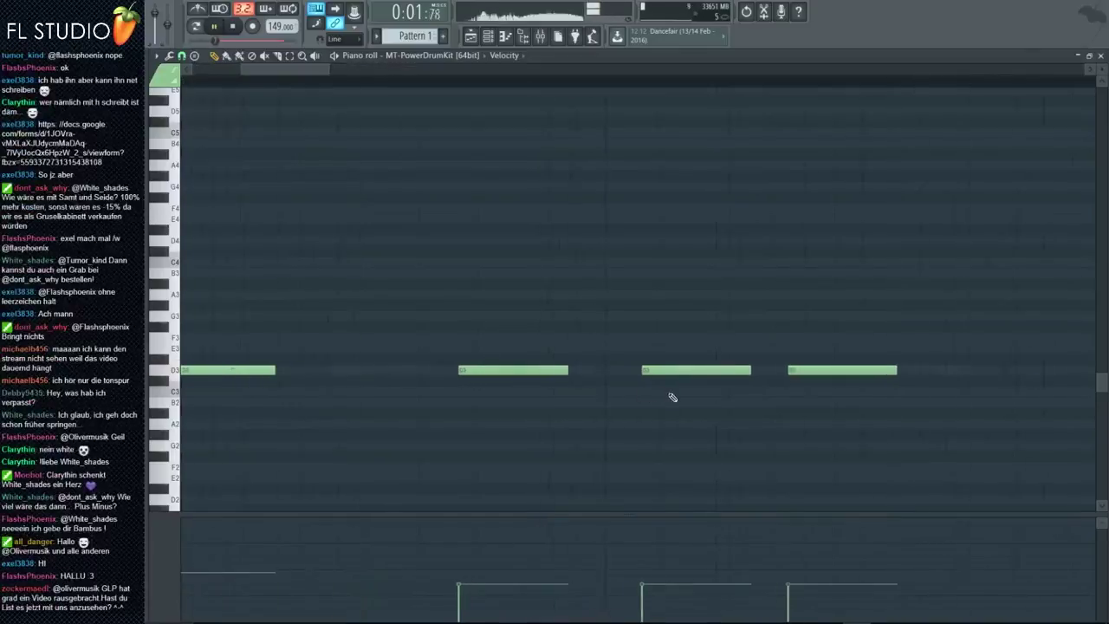
Step: Replace the two D3 notes in beat 3 with a single note on the second third of the beat
{"action": "left_click_drag", "start_coordinate": [690, 373], "coordinate": [729, 374]}
{"action": "key", "text": "space"}
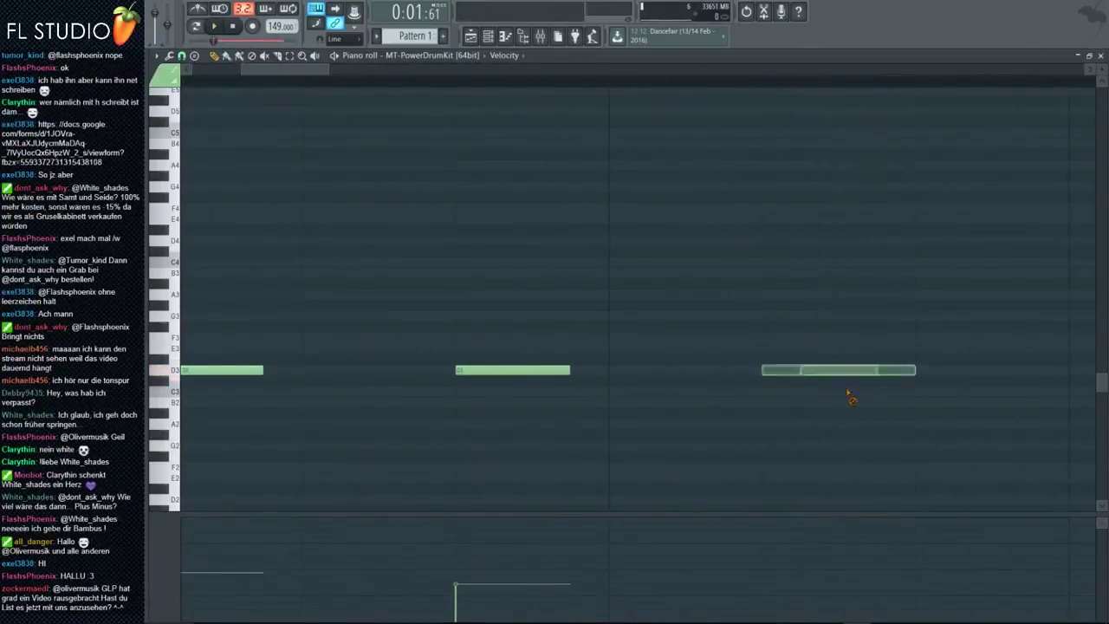
{"action": "left_click", "coordinate": [770, 373]}
{"action": "key", "text": "space"}
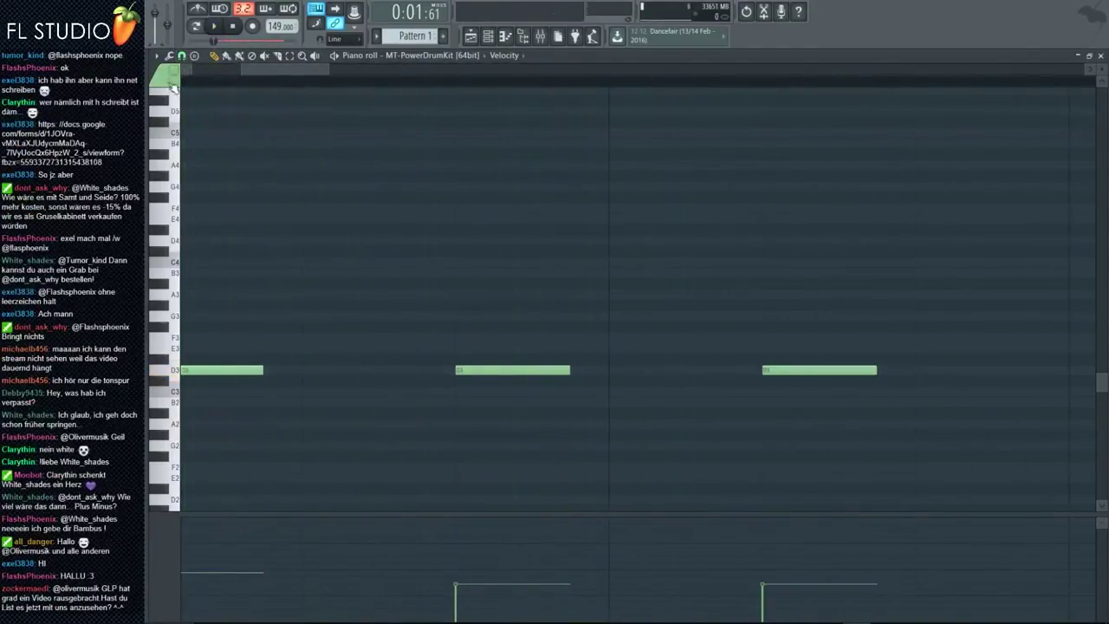
{"action": "left_click", "coordinate": [182, 56]}
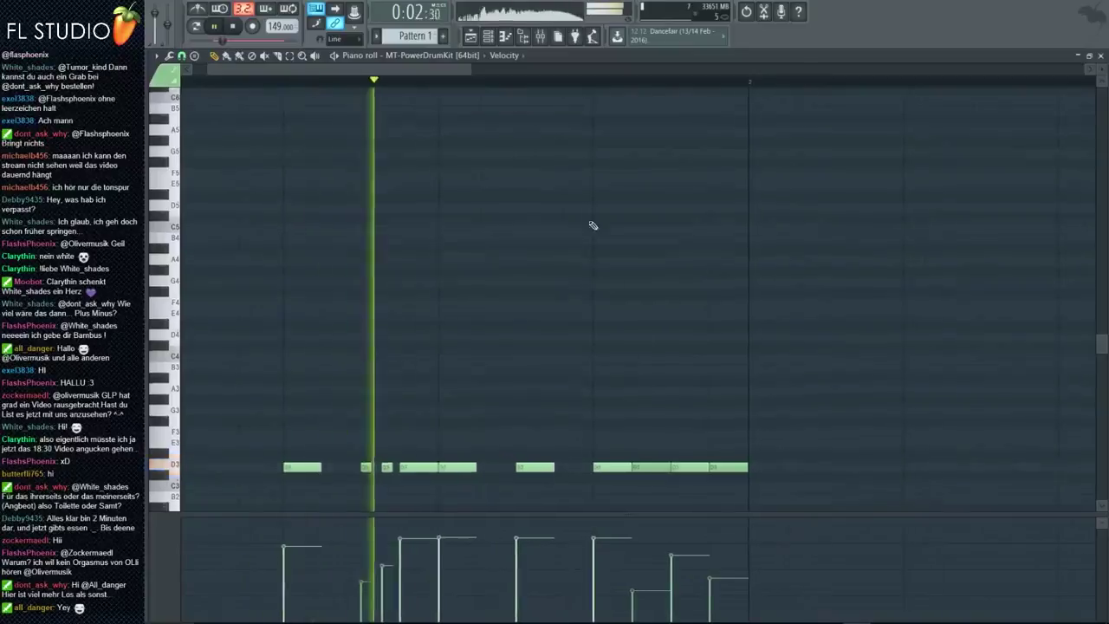
Step: Show the mixer over the piano roll and lower the Insert 6 fader of the drum kit during playback
{"action": "scroll", "coordinate": [594, 225], "scroll_direction": "down", "scroll_amount": 3}
{"action": "left_click", "coordinate": [540, 38]}
{"action": "key", "text": "space"}
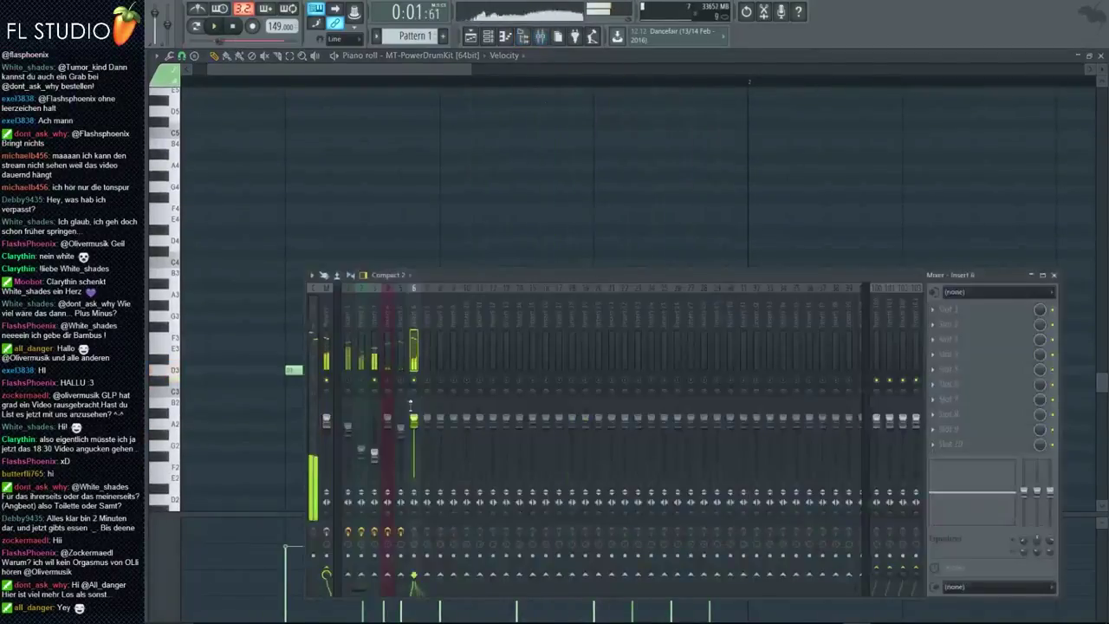
{"action": "key", "text": "space"}
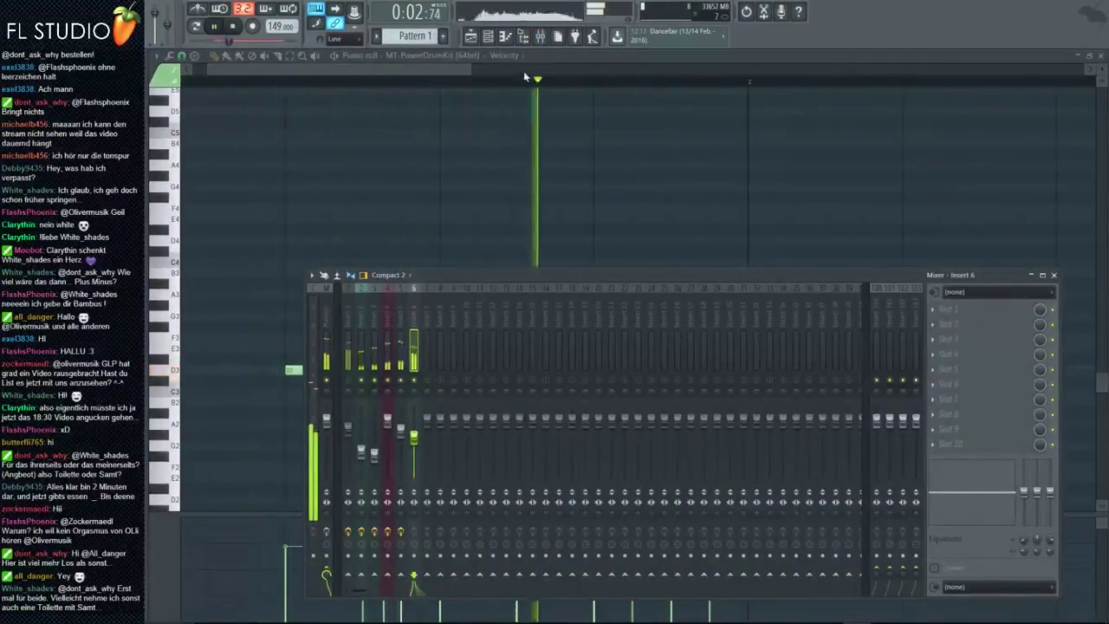
Step: Return to the playlist and play the arrangement including the Pattern 1 clip with the mixer open
{"action": "left_click", "coordinate": [470, 37]}
{"action": "scroll", "coordinate": [384, 132], "scroll_direction": "down", "scroll_amount": 3}
{"action": "scroll", "coordinate": [384, 131], "scroll_direction": "down", "scroll_amount": 2}
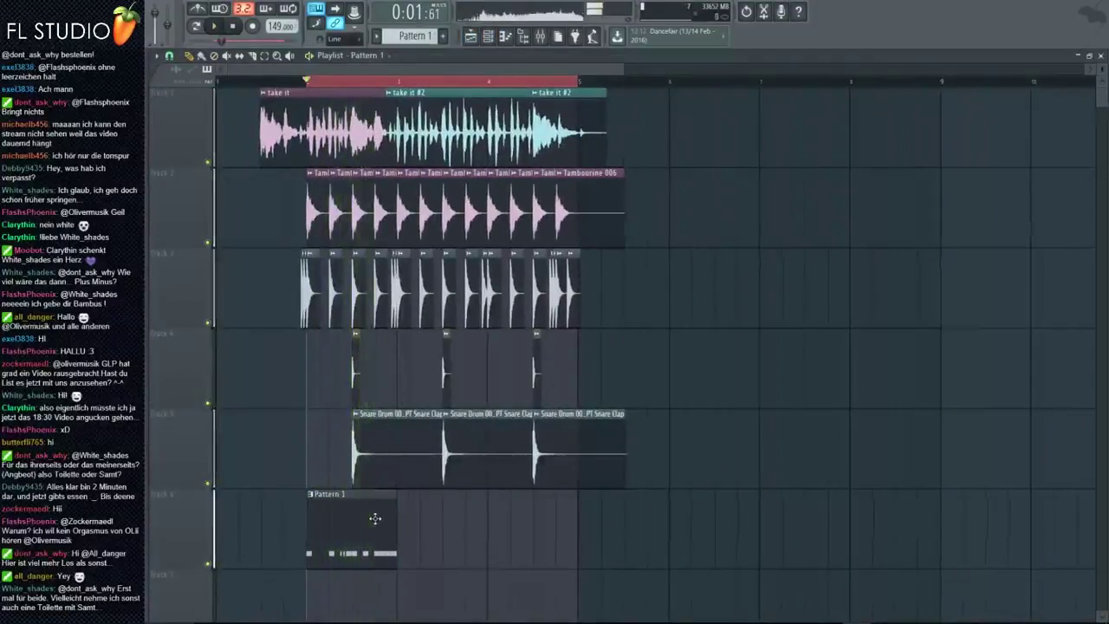
{"action": "left_click", "coordinate": [523, 35]}
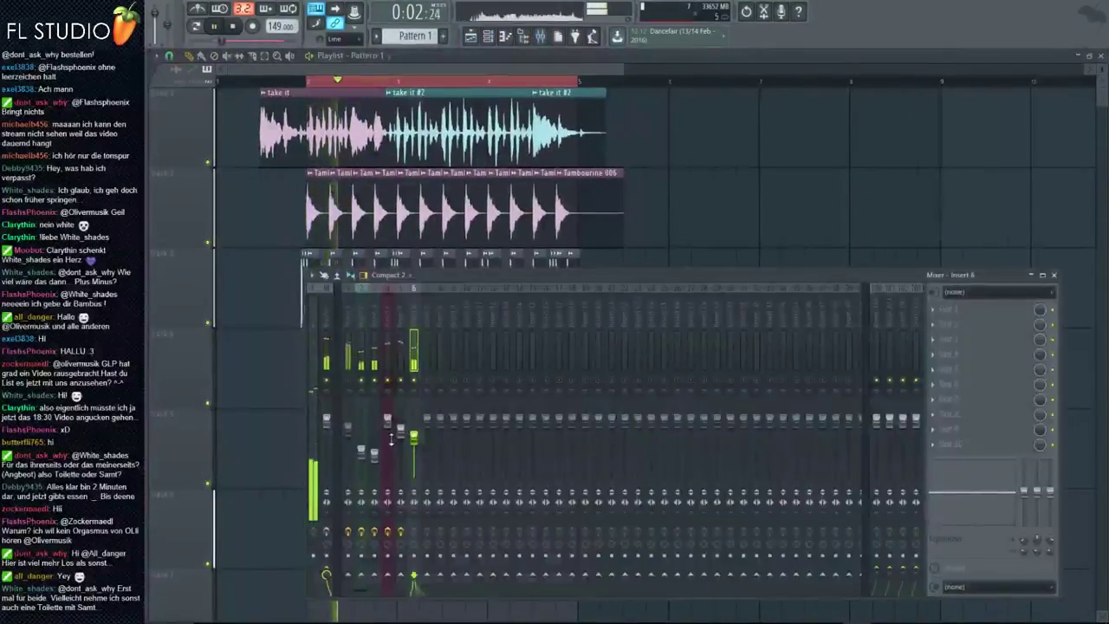
Step: Play the soloed vocal track from bar 2 and hide the mixer
{"action": "left_click", "coordinate": [400, 356]}
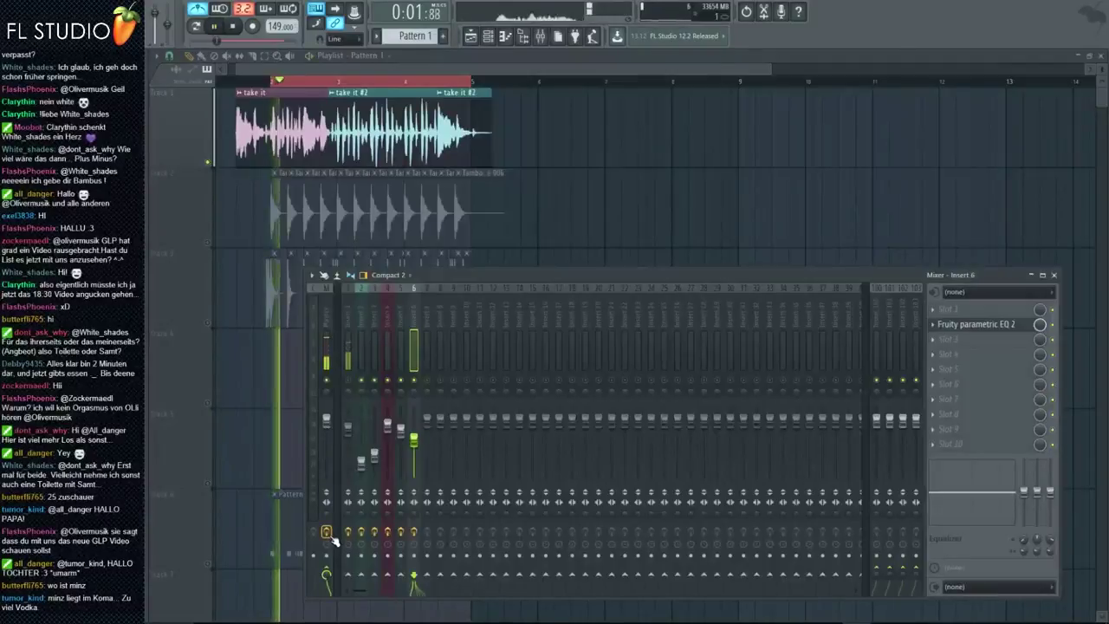
{"action": "key", "text": "space"}
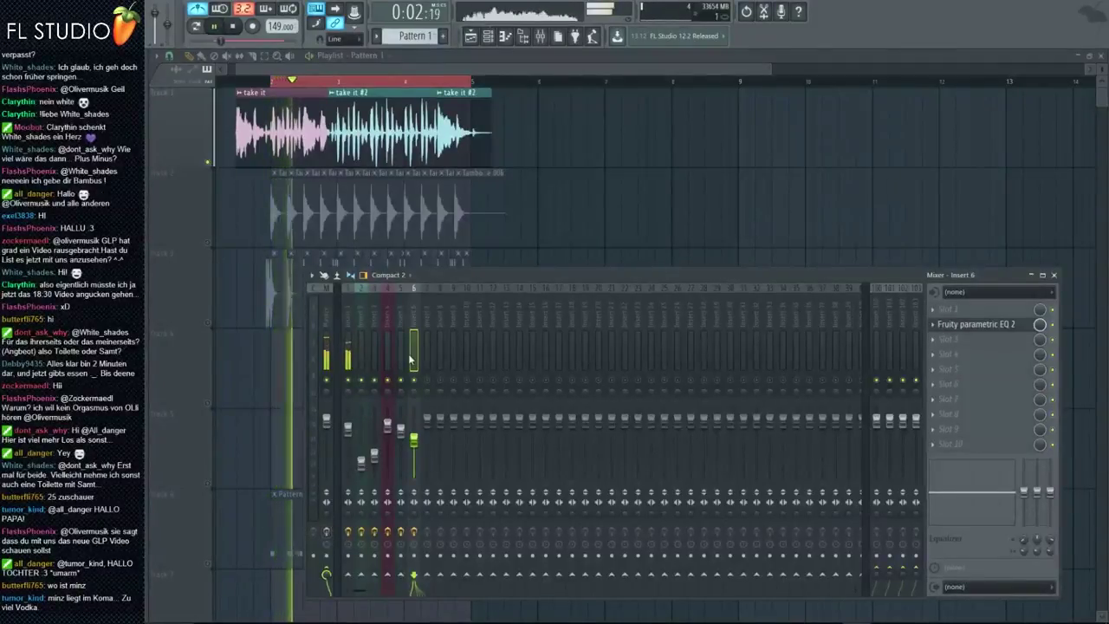
{"action": "key", "text": "F9"}
{"action": "scroll", "coordinate": [268, 188], "scroll_direction": "up", "scroll_amount": 2}
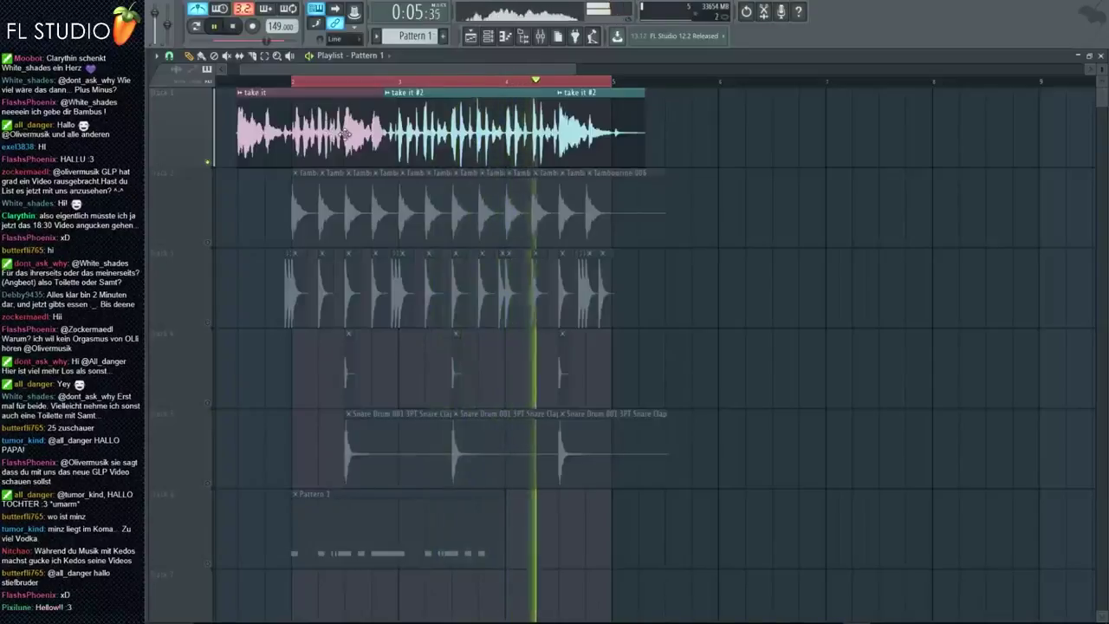
{"action": "key", "text": "space"}
Step: Turn the other playlist tracks back on and replace the loose take it clip with a vocal phrase copy starting at the third snare clap
{"action": "scroll", "coordinate": [337, 126], "scroll_direction": "down", "scroll_amount": 2}
{"action": "scroll", "coordinate": [510, 453], "scroll_direction": "up", "scroll_amount": 2}
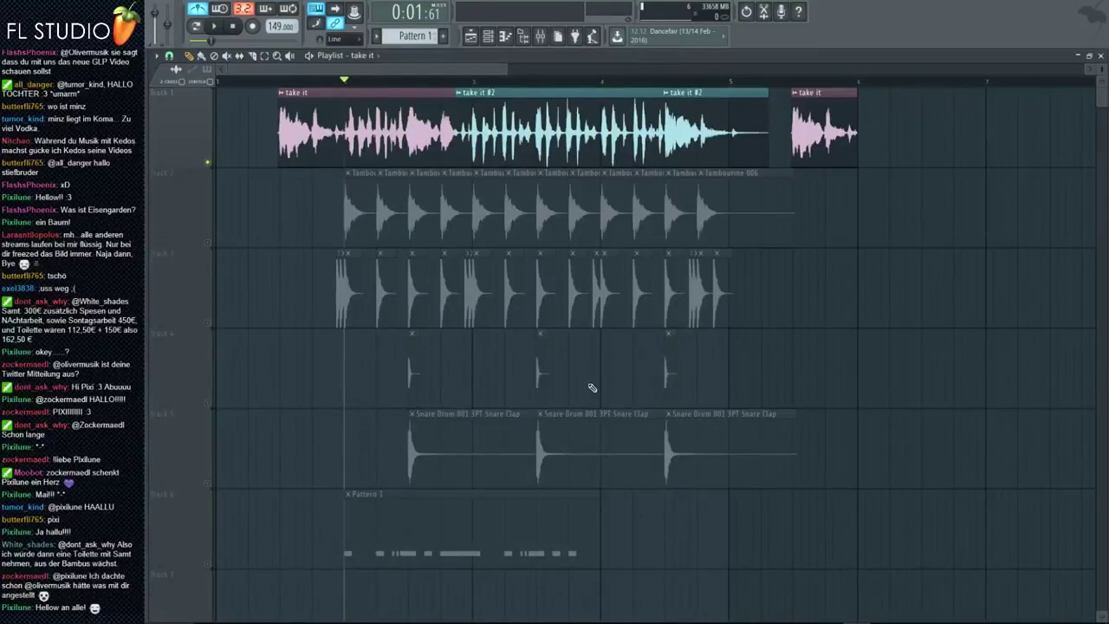
{"action": "left_click", "coordinate": [209, 242]}
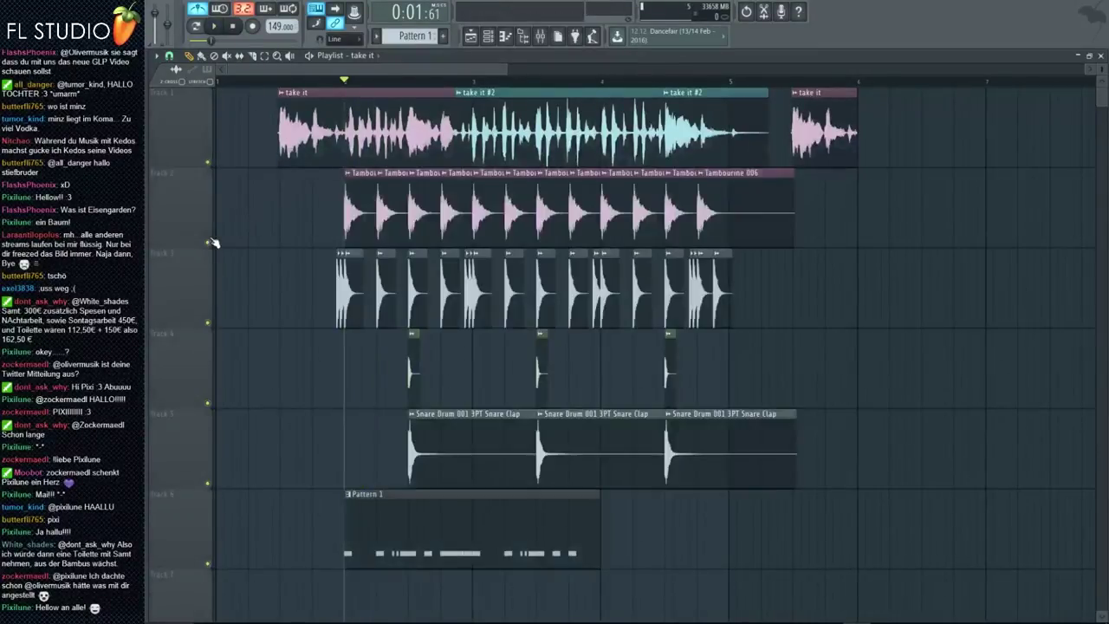
{"action": "right_click", "coordinate": [835, 145]}
{"action": "left_click_drag", "start_coordinate": [842, 144], "coordinate": [730, 143]}
{"action": "key", "text": "space"}
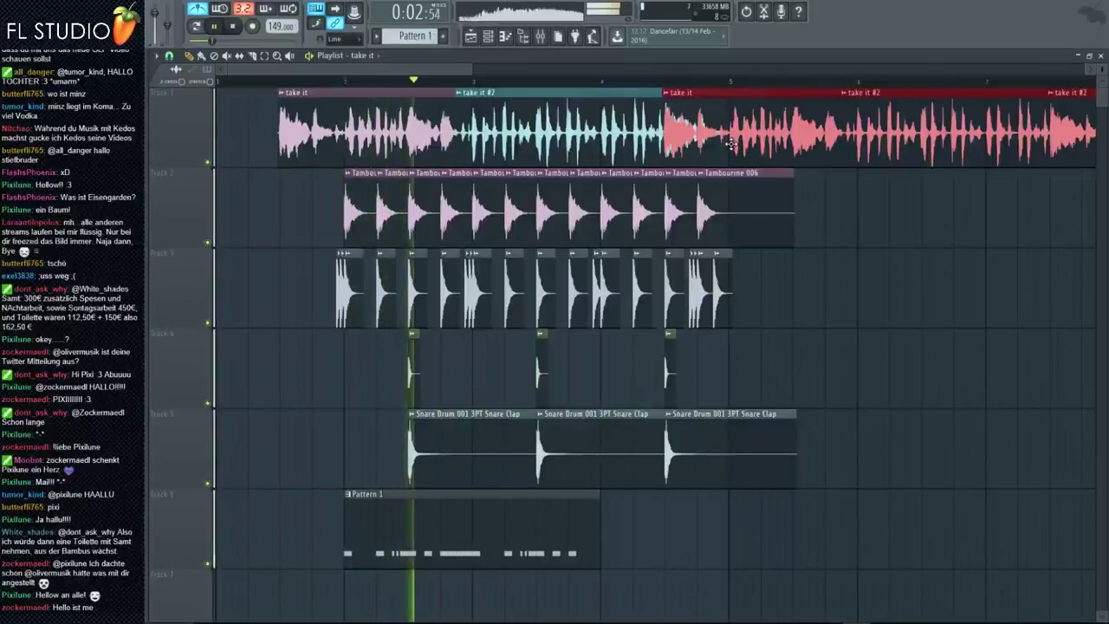
{"action": "key", "text": "space"}
{"action": "right_click", "coordinate": [344, 91]}
{"action": "right_click", "coordinate": [555, 93]}
{"action": "right_click", "coordinate": [771, 96]}
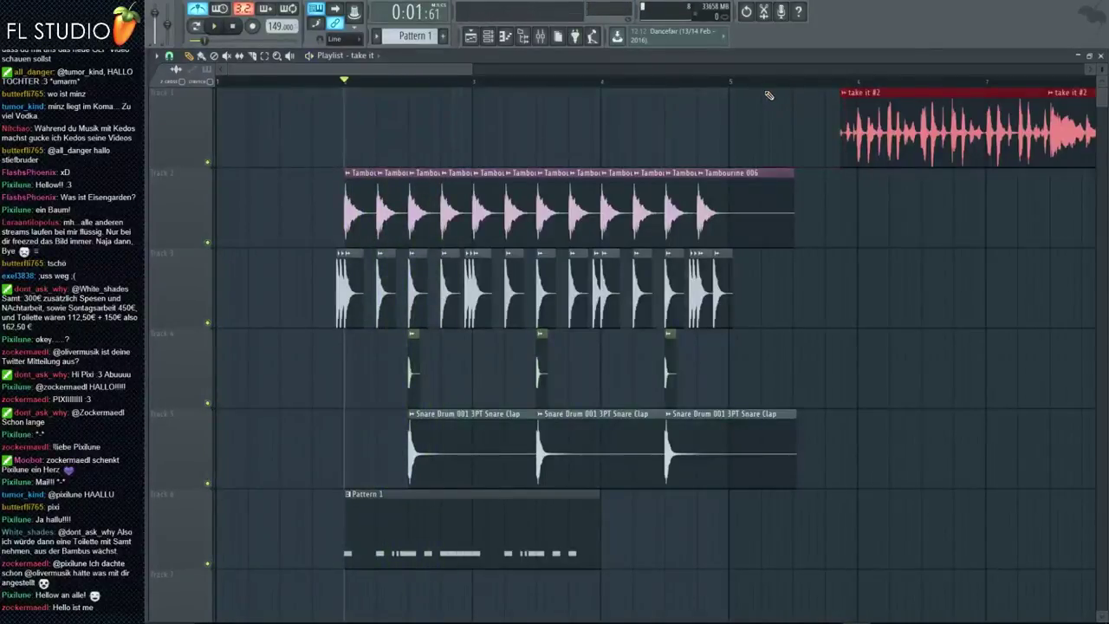
{"action": "key", "text": "ctrl+z"}
Step: Select bars 2 to 6 as the loop range and lower the tambourine's Insert 2 fader in the mixer
{"action": "left_click_drag", "start_coordinate": [849, 80], "coordinate": [342, 84]}
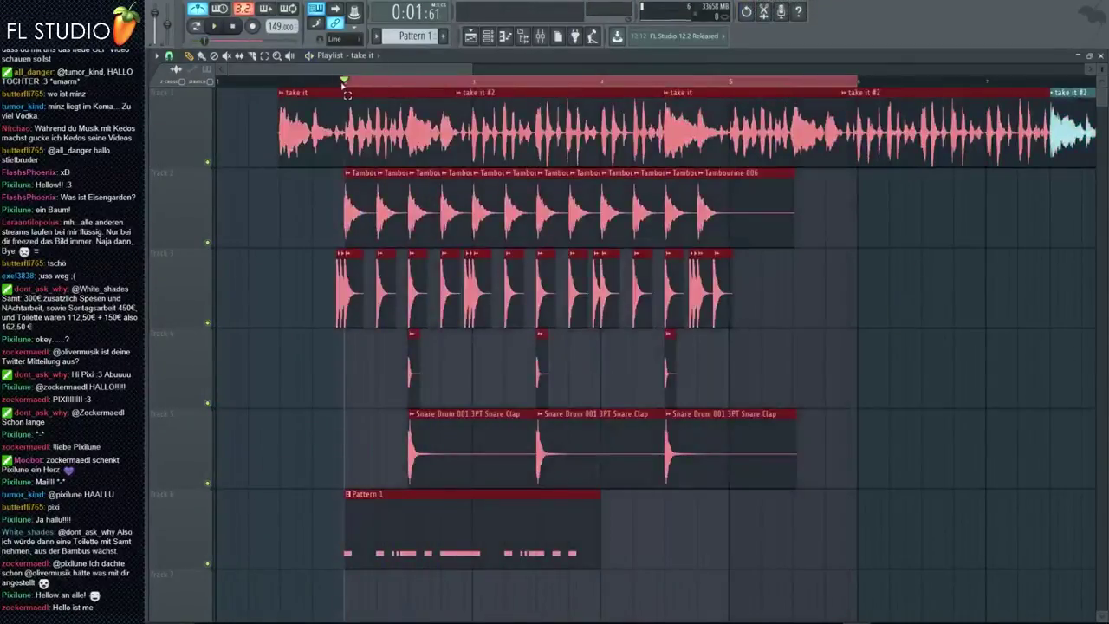
{"action": "left_click", "coordinate": [563, 40]}
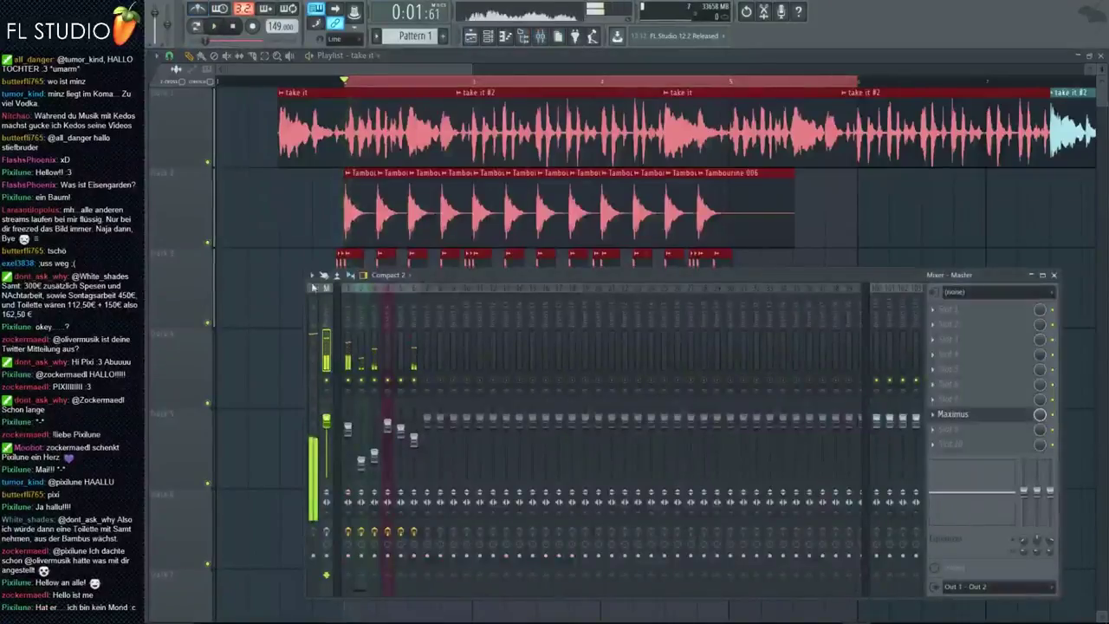
{"action": "left_click", "coordinate": [364, 475]}
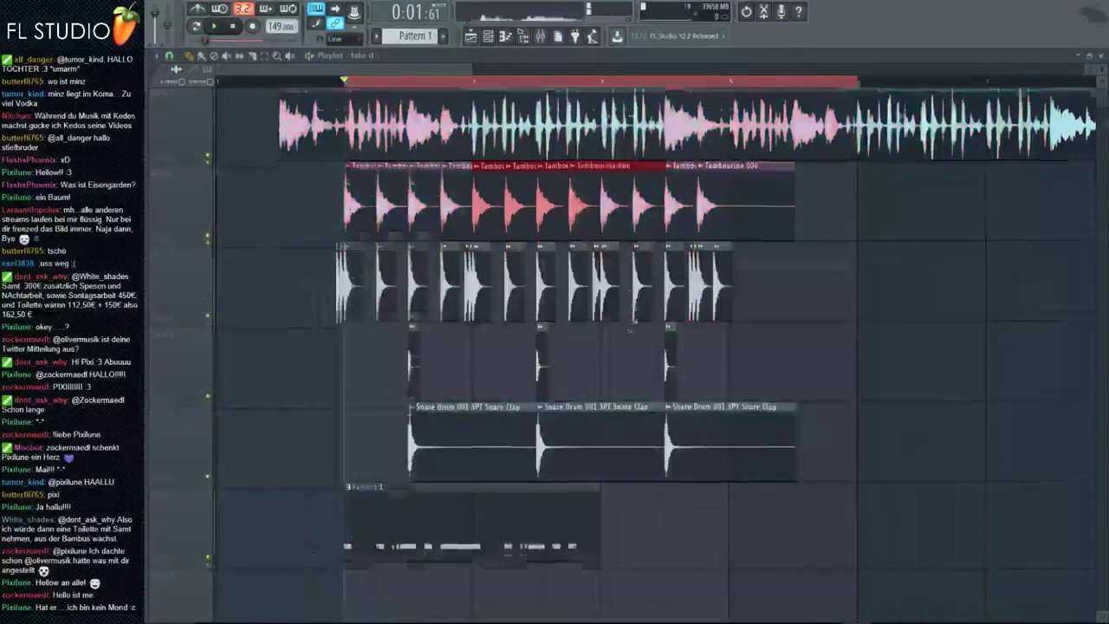
Step: Select all Tambourine 006 clips on Track 2, move them half a beat later and play the result
{"action": "scroll", "coordinate": [574, 312], "scroll_direction": "down", "scroll_amount": 4}
{"action": "scroll", "coordinate": [575, 312], "scroll_direction": "up", "scroll_amount": 1}
{"action": "scroll", "coordinate": [607, 334], "scroll_direction": "up", "scroll_amount": 4}
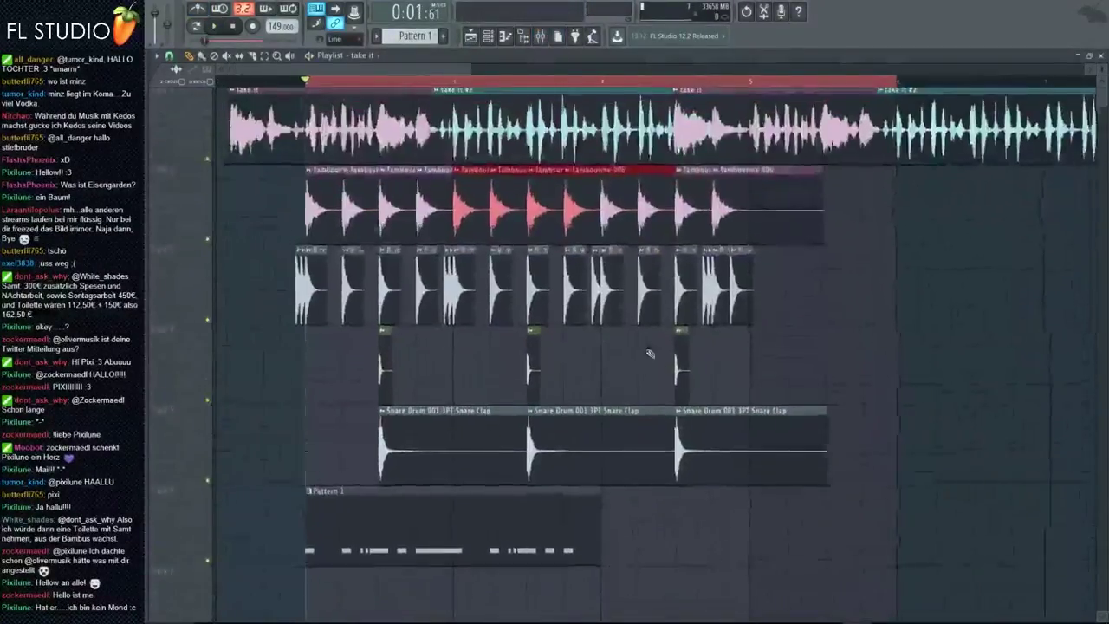
{"action": "scroll", "coordinate": [719, 290], "scroll_direction": "down", "scroll_amount": 1}
{"action": "scroll", "coordinate": [789, 229], "scroll_direction": "up", "scroll_amount": 2}
{"action": "left_click_drag", "start_coordinate": [854, 227], "coordinate": [173, 195]}
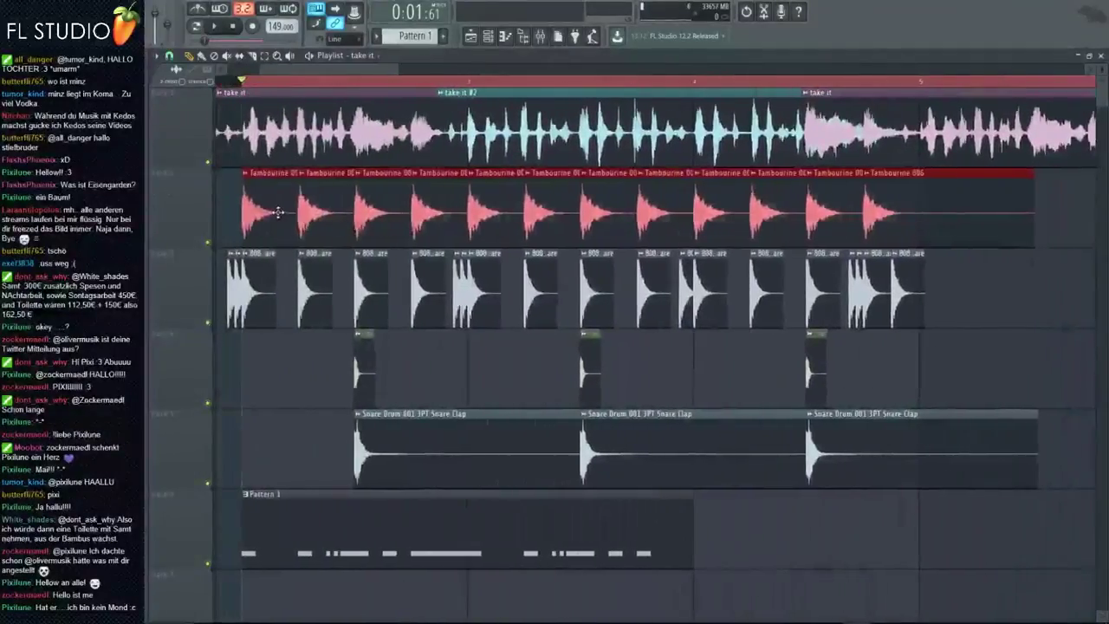
{"action": "left_click_drag", "start_coordinate": [277, 211], "coordinate": [303, 214]}
{"action": "key", "text": "space"}
{"action": "key", "text": "F9"}
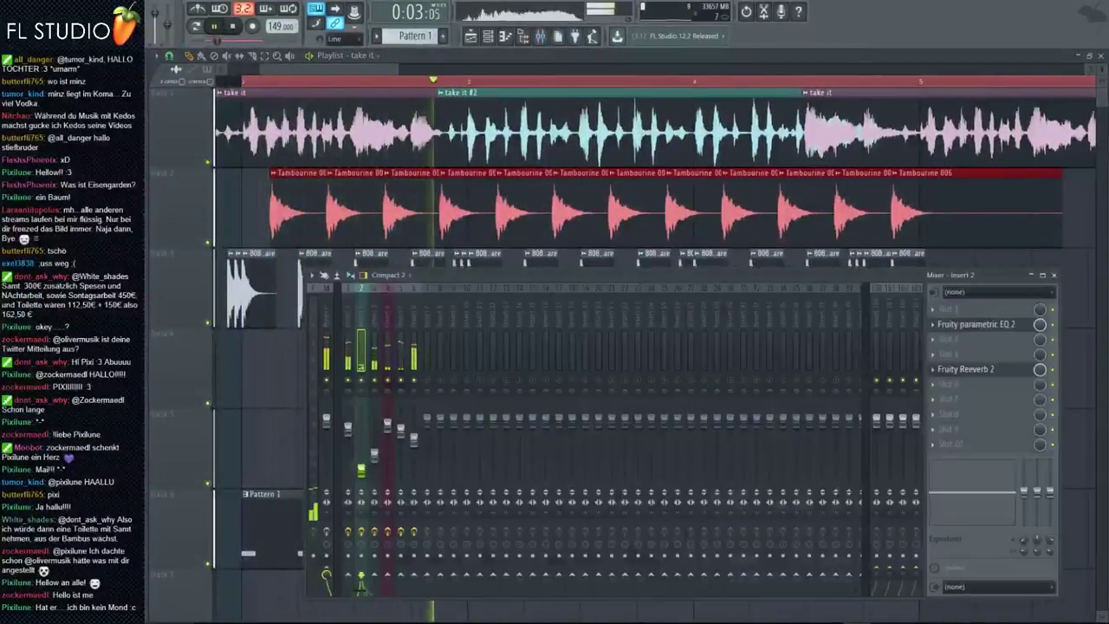
{"action": "key", "text": "F9"}
Step: Delete the second tambourine clip and shift the first and third clips another half beat later
{"action": "left_click_drag", "start_coordinate": [260, 208], "coordinate": [407, 228]}
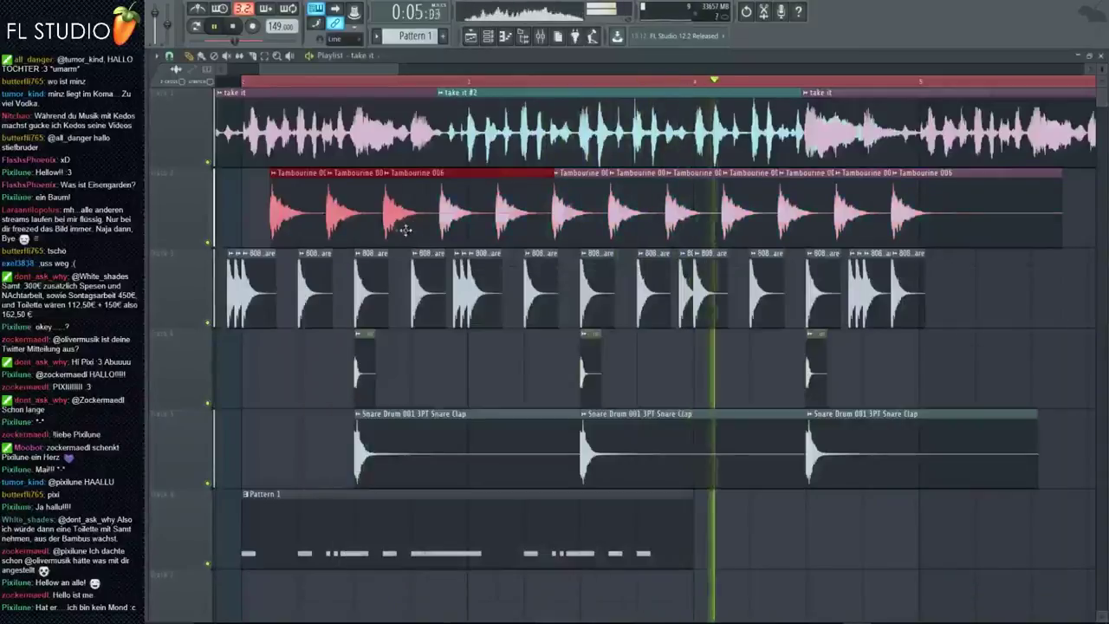
{"action": "key", "text": "space"}
{"action": "right_click", "coordinate": [349, 223]}
{"action": "key", "text": "space"}
{"action": "key", "text": "space"}
{"action": "left_click_drag", "start_coordinate": [333, 226], "coordinate": [366, 223]}
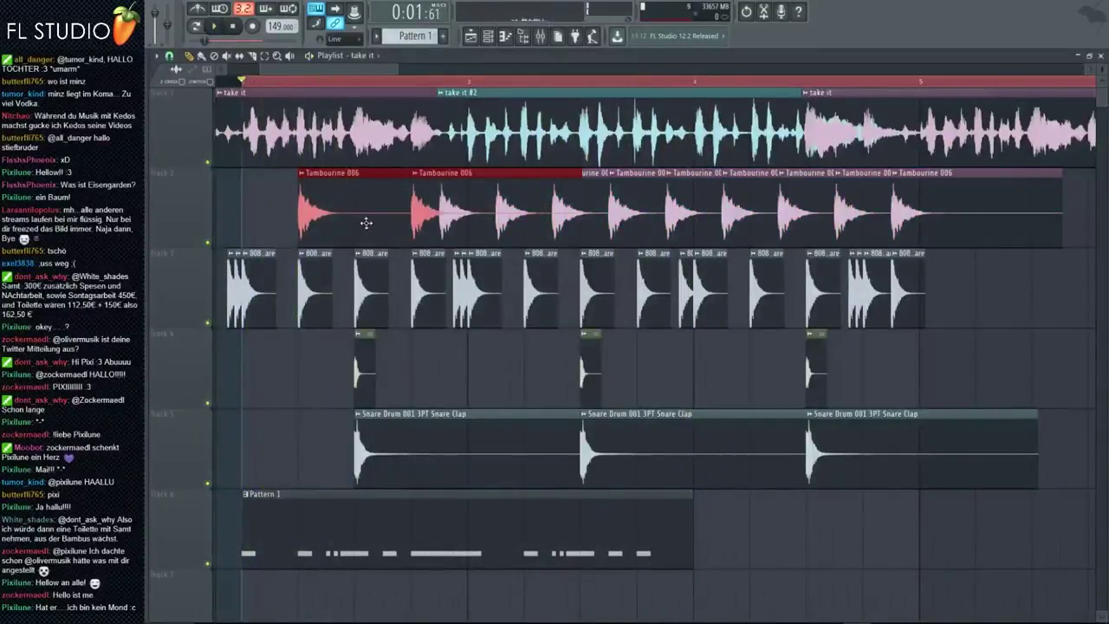
{"action": "key", "text": "ctrl+d"}
Step: Thin out the tambourine clips around bar 3 during playback, leaving one moved half a beat later onto beat 2
{"action": "key", "text": "space"}
{"action": "right_click", "coordinate": [430, 225]}
{"action": "right_click", "coordinate": [485, 223]}
{"action": "left_click_drag", "start_coordinate": [509, 221], "coordinate": [536, 222]}
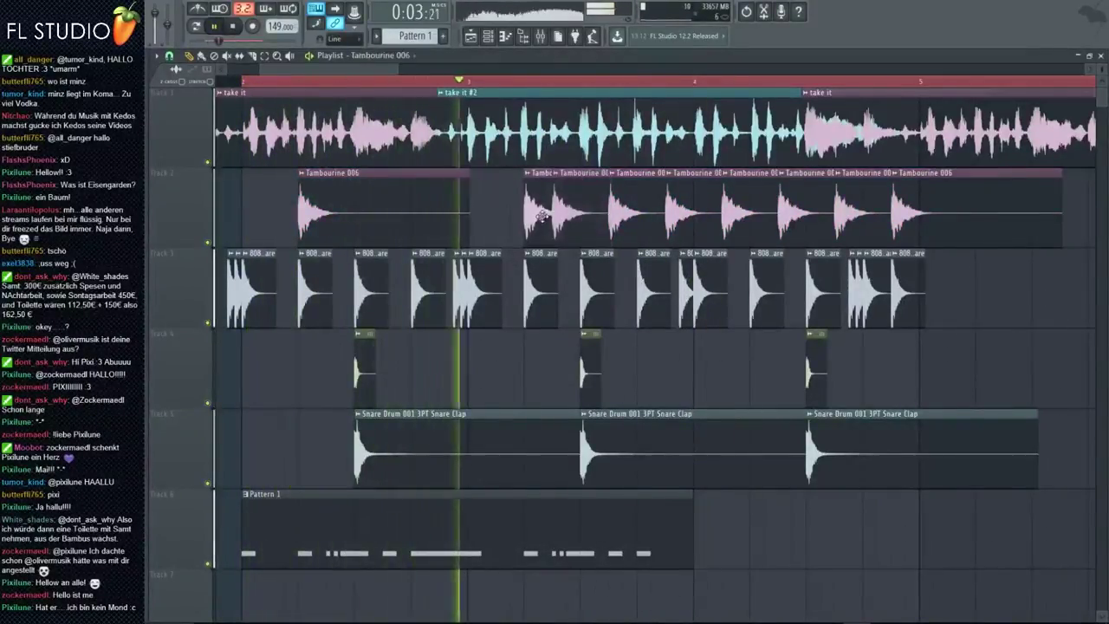
{"action": "right_click", "coordinate": [596, 224]}
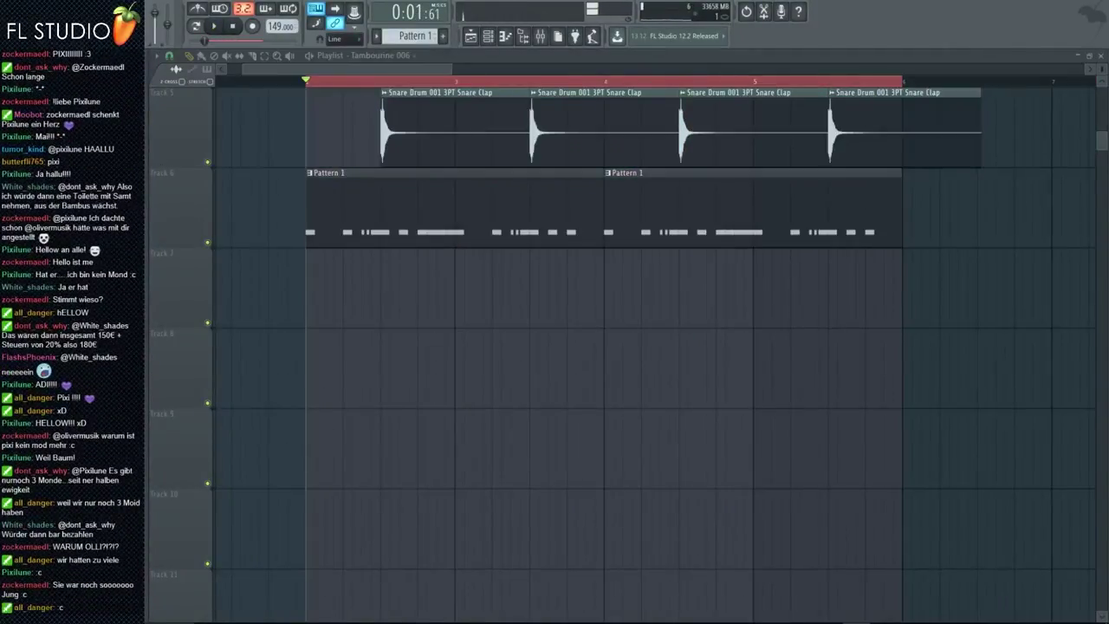
Step: Place the 808 Bass F#m Vybes Kick sample on Track 7 at the start of bar 2
{"action": "scroll", "coordinate": [295, 241], "scroll_direction": "up", "scroll_amount": 4}
{"action": "left_click", "coordinate": [207, 162]}
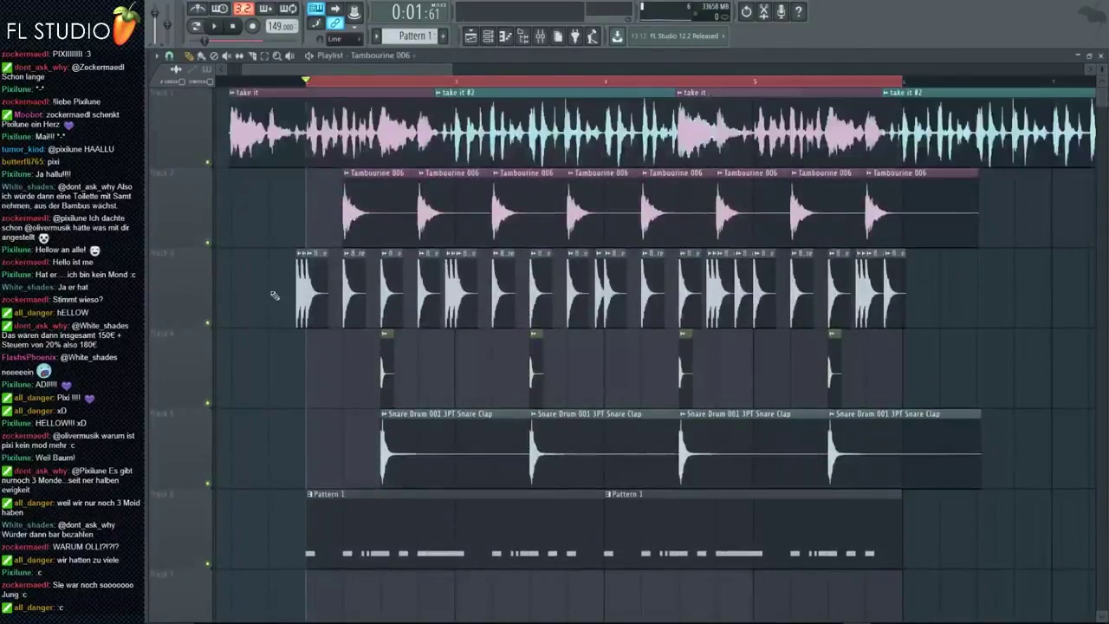
{"action": "scroll", "coordinate": [299, 325], "scroll_direction": "down", "scroll_amount": 3}
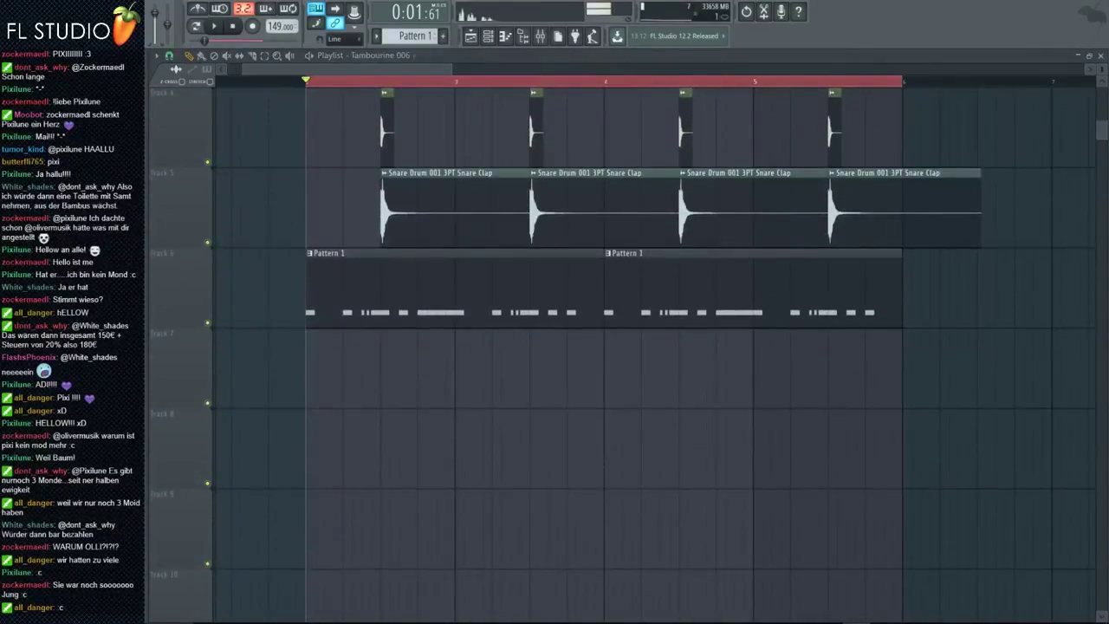
{"action": "left_click_drag", "start_coordinate": [96, 416], "coordinate": [336, 371]}
{"action": "scroll", "coordinate": [261, 464], "scroll_direction": "up", "scroll_amount": 4}
{"action": "left_click_drag", "start_coordinate": [469, 378], "coordinate": [409, 380]}
{"action": "scroll", "coordinate": [413, 391], "scroll_direction": "up", "scroll_amount": 3}
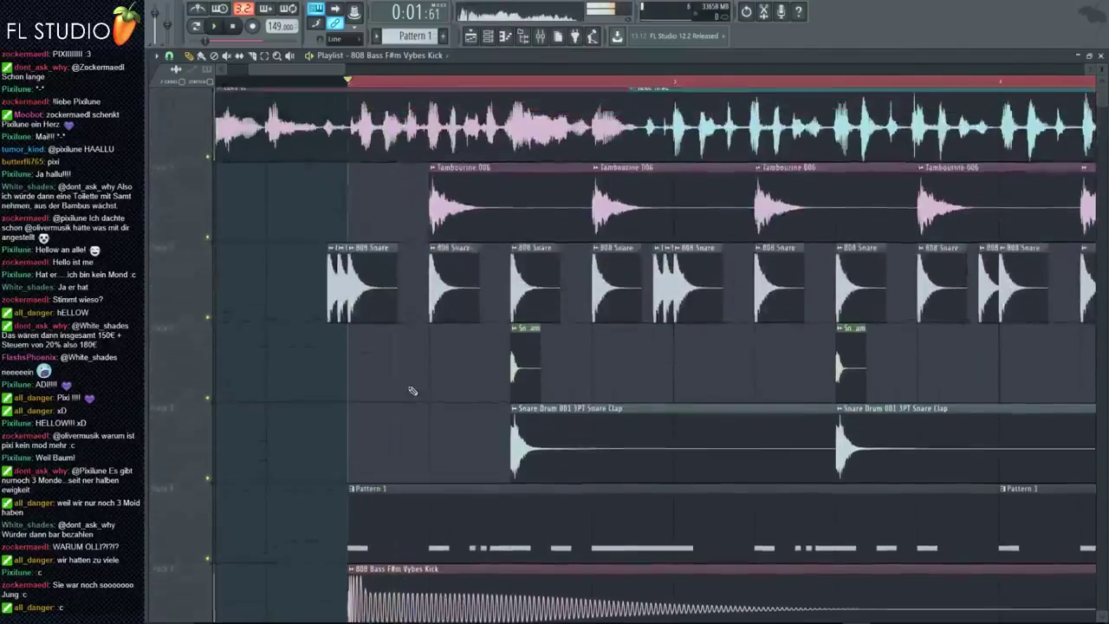
{"action": "scroll", "coordinate": [468, 403], "scroll_direction": "down", "scroll_amount": 5}
{"action": "key", "text": "space"}
{"action": "key", "text": "space"}
Step: Route the 808 Bass F#m Vybes Kick channel to mixer track 7 and pick a new colour for that insert
{"action": "double_click", "coordinate": [523, 223]}
{"action": "left_click", "coordinate": [542, 35]}
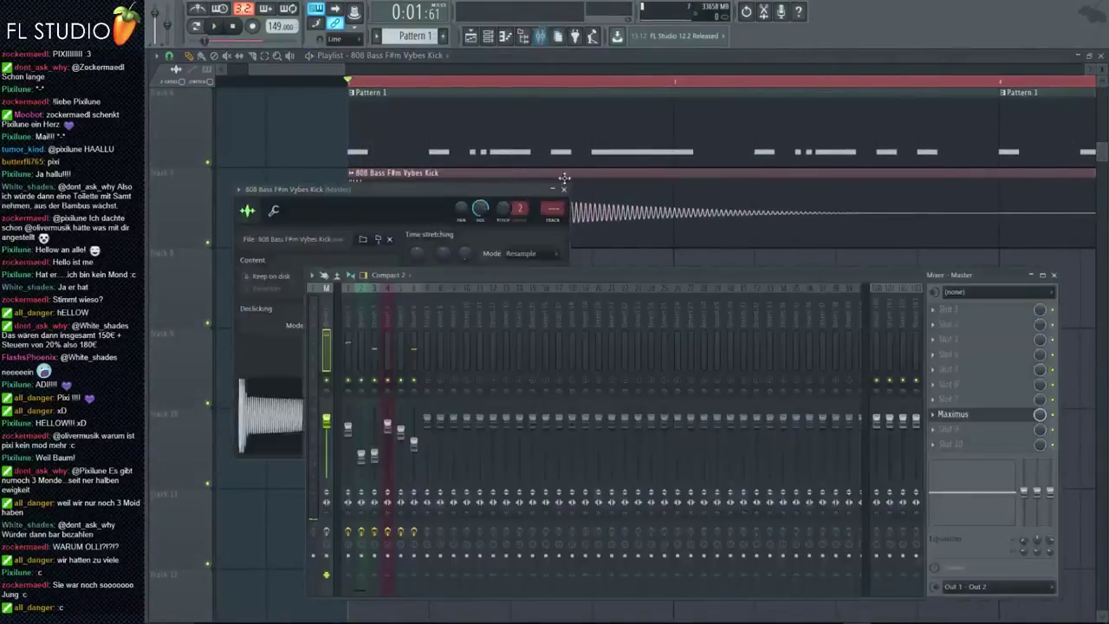
{"action": "left_click_drag", "start_coordinate": [554, 207], "coordinate": [555, 189]}
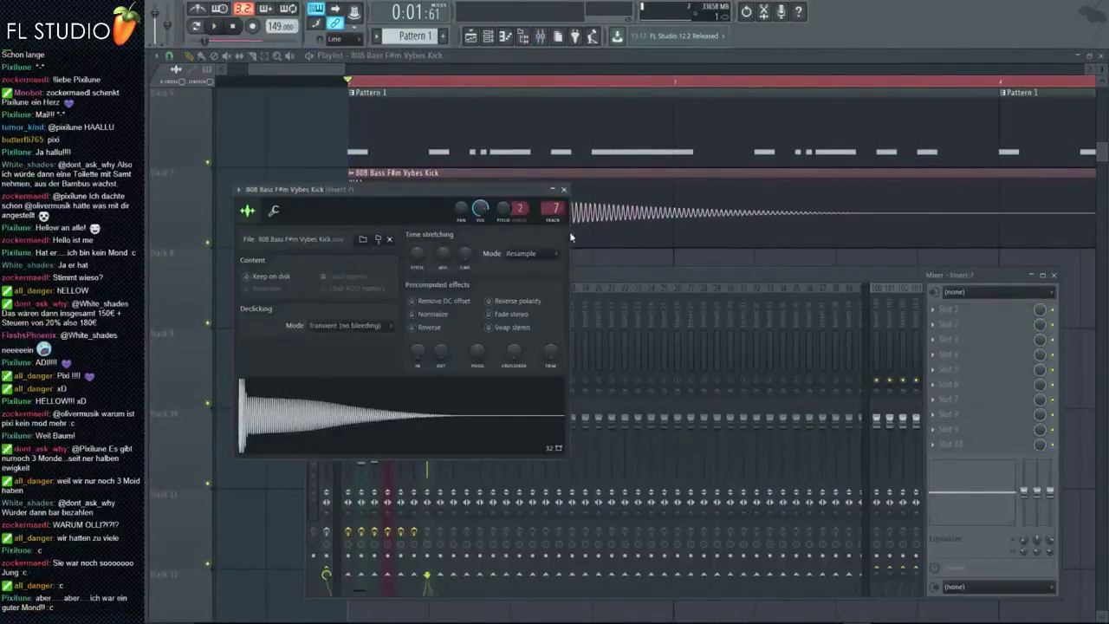
{"action": "left_click", "coordinate": [585, 275]}
{"action": "right_click", "coordinate": [426, 293]}
{"action": "left_click", "coordinate": [440, 298]}
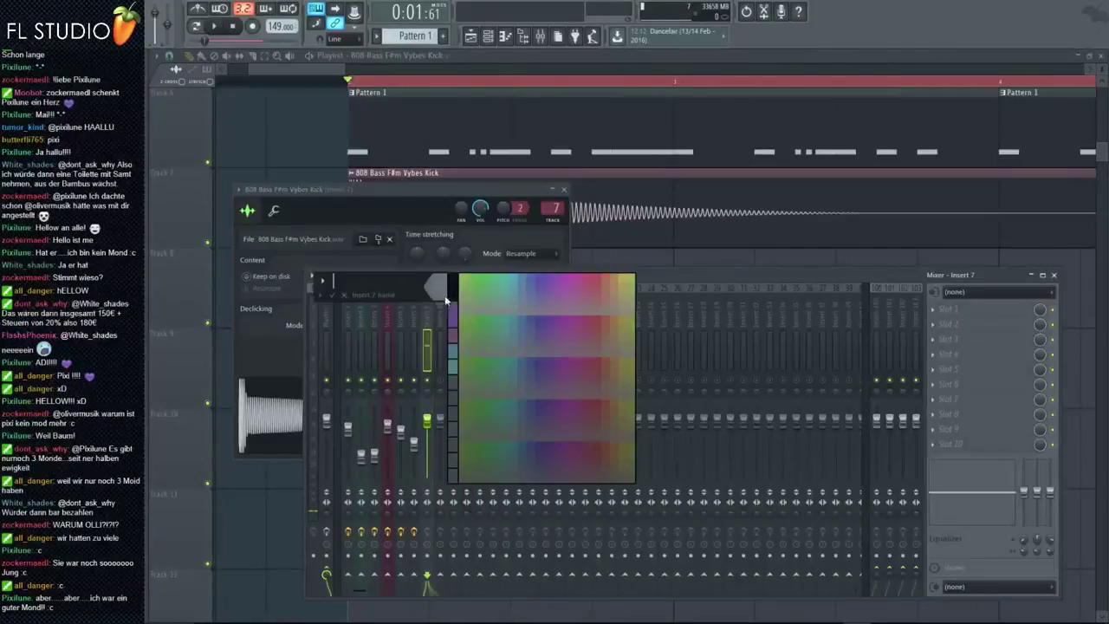
{"action": "left_click", "coordinate": [550, 310]}
{"action": "left_click", "coordinate": [598, 224]}
Step: Open the refX Nexus channel with the Nexus Grandpiano Soft preset, switch to Pattern 2 and place the plugin window beside the vocals
{"action": "scroll", "coordinate": [389, 339], "scroll_direction": "up", "scroll_amount": 5}
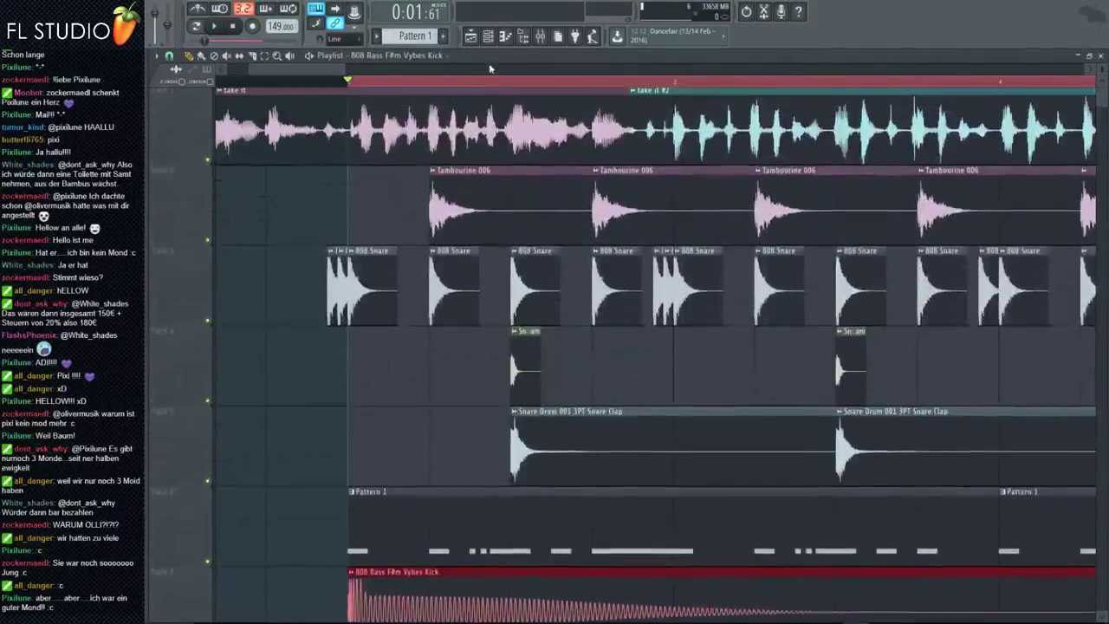
{"action": "left_click", "coordinate": [490, 37]}
{"action": "left_click", "coordinate": [802, 279]}
{"action": "left_click", "coordinate": [800, 320]}
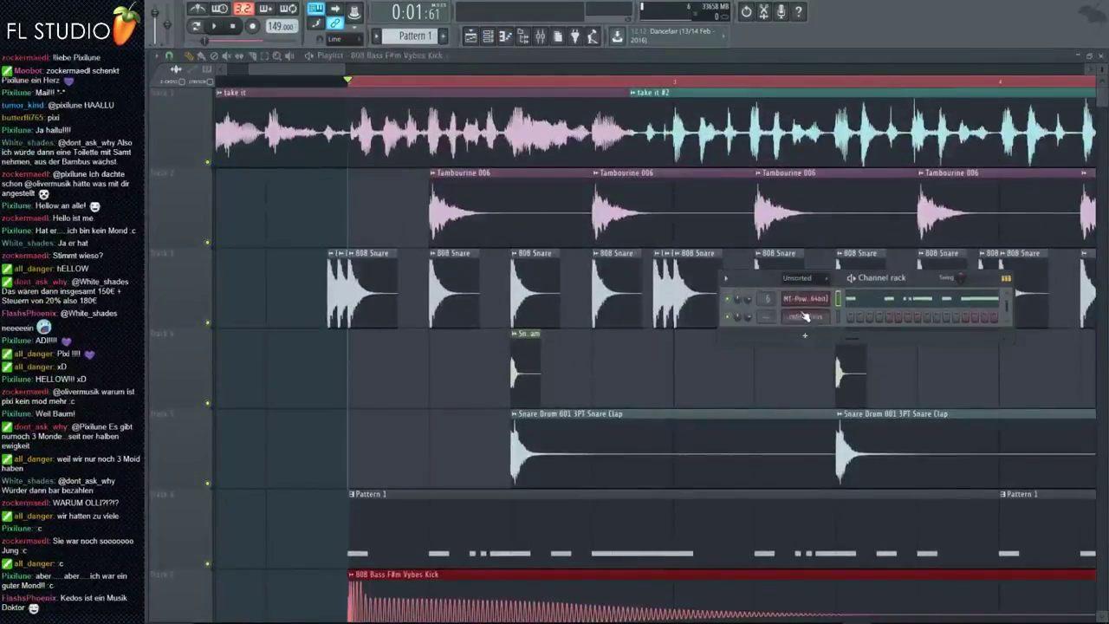
{"action": "left_click", "coordinate": [811, 321]}
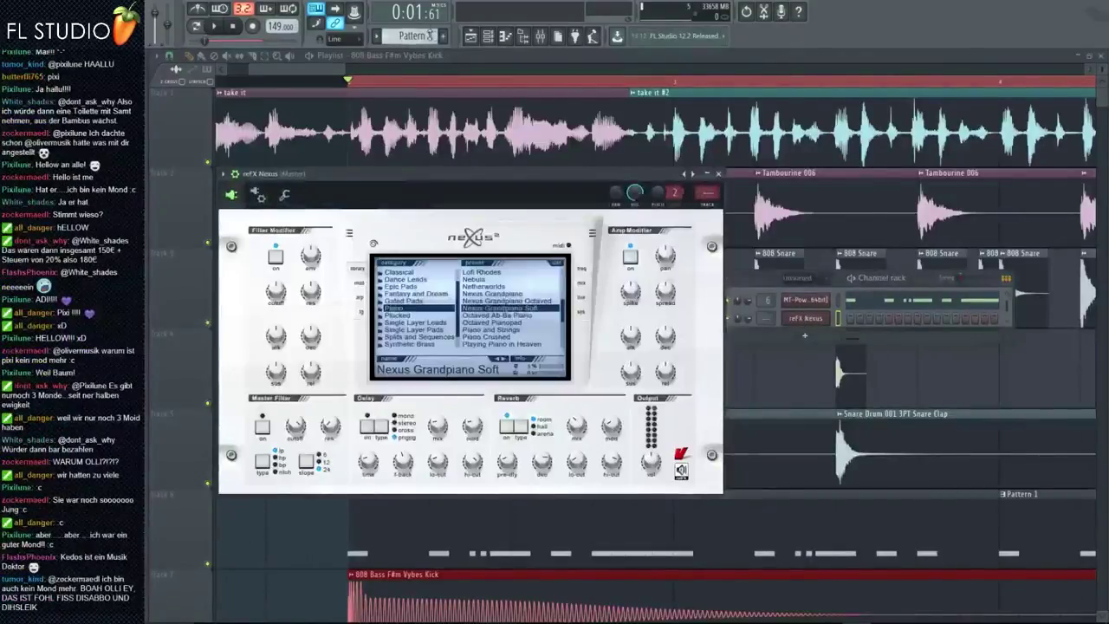
{"action": "left_click_drag", "start_coordinate": [431, 35], "coordinate": [431, 29]}
{"action": "left_click_drag", "start_coordinate": [500, 179], "coordinate": [648, 162]}
{"action": "scroll", "coordinate": [210, 327], "scroll_direction": "down", "scroll_amount": 4}
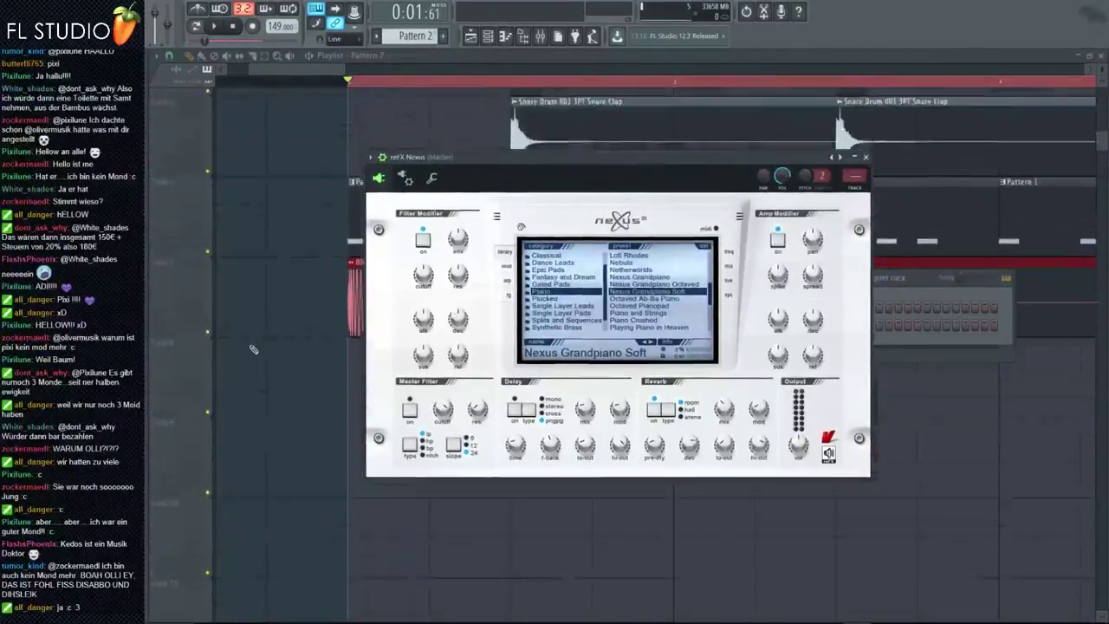
{"action": "scroll", "coordinate": [520, 121], "scroll_direction": "up", "scroll_amount": 5}
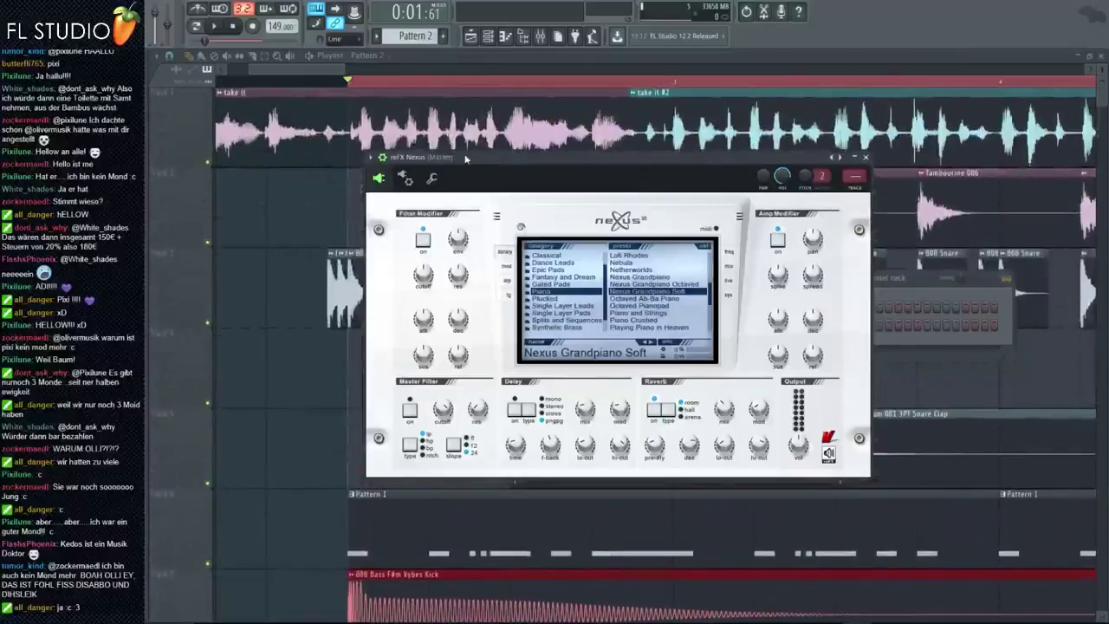
{"action": "left_click_drag", "start_coordinate": [472, 177], "coordinate": [685, 171]}
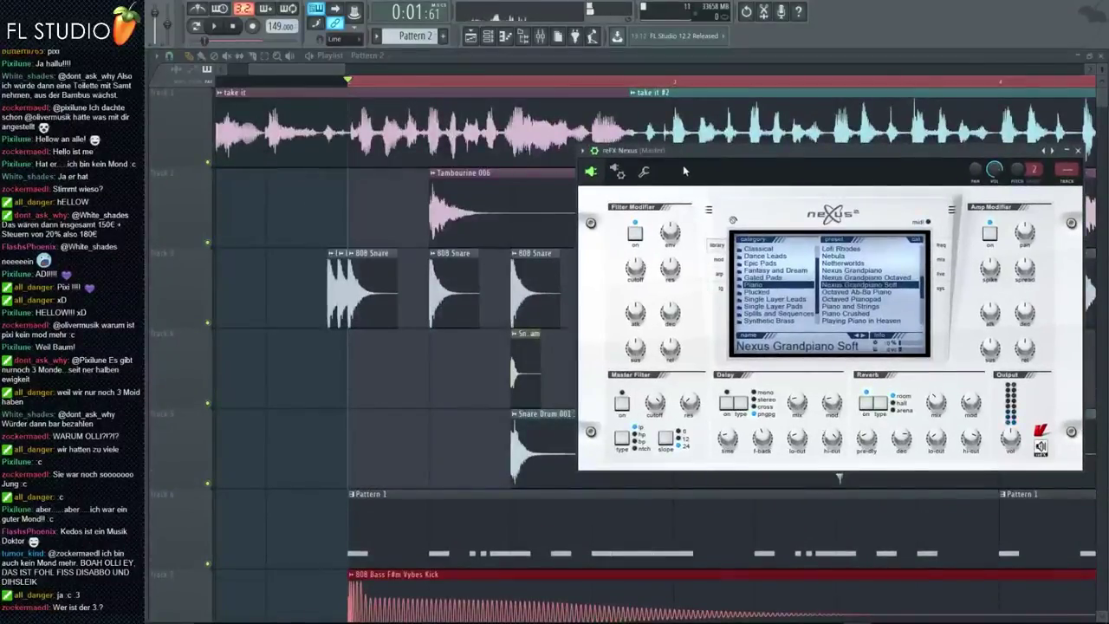
Step: Solo the vocal track, play it from bar 2 and turn all tracks back on
{"action": "left_click", "coordinate": [203, 166]}
{"action": "left_click", "coordinate": [218, 26]}
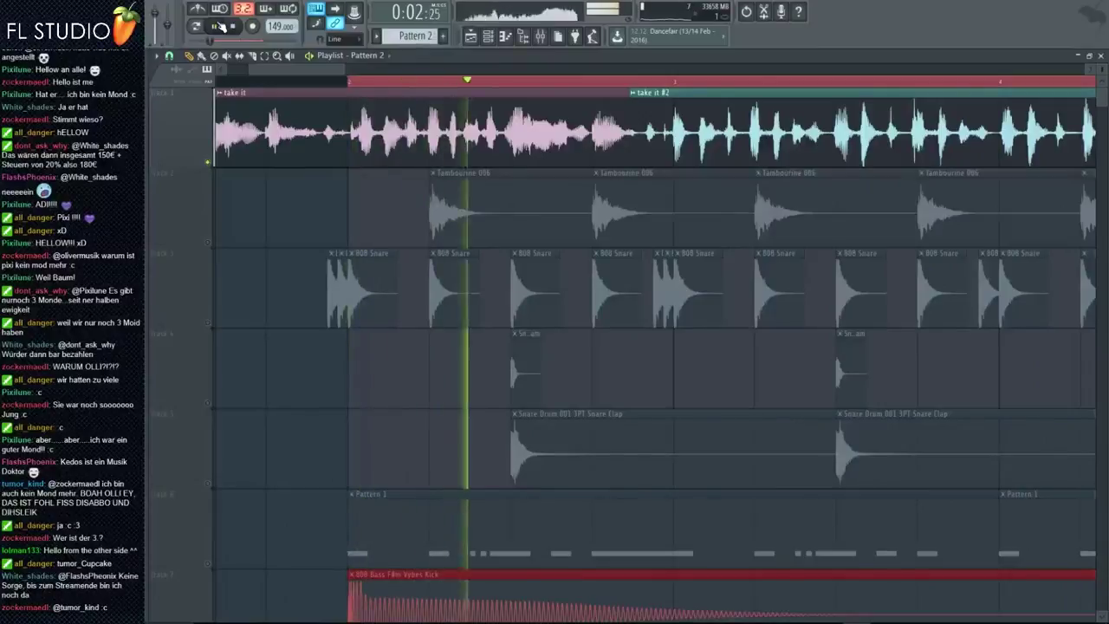
{"action": "left_click", "coordinate": [221, 26]}
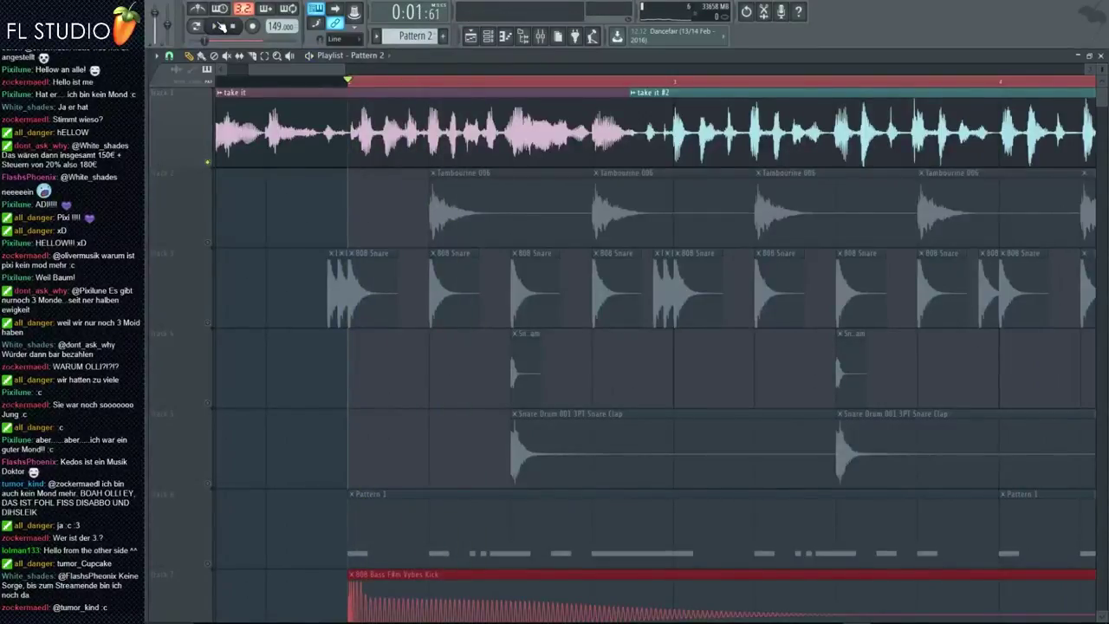
{"action": "left_click", "coordinate": [221, 26]}
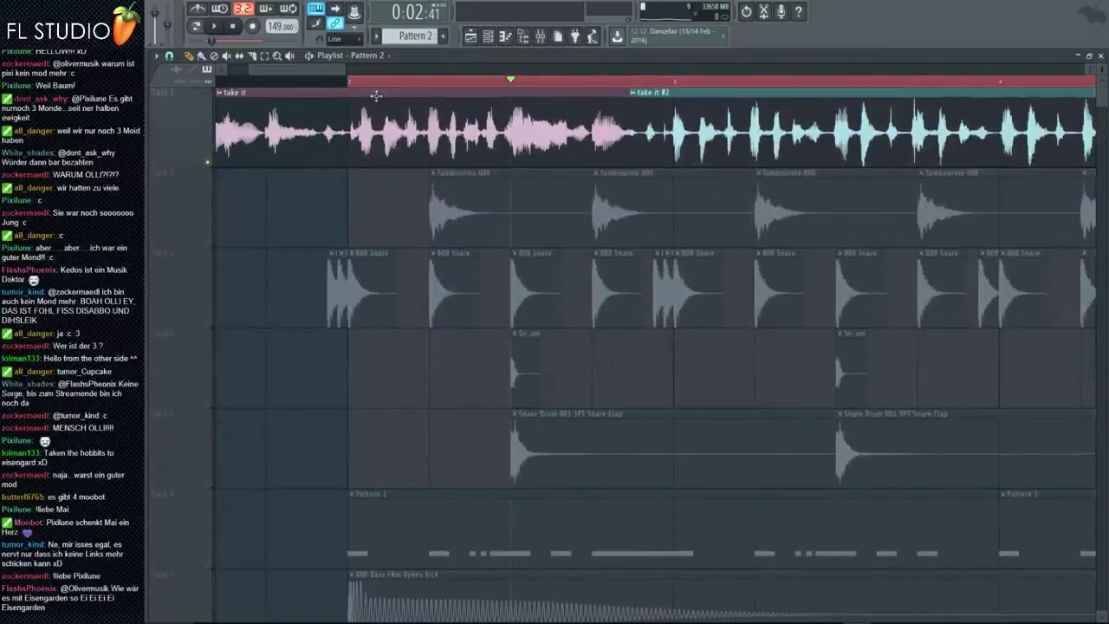
{"action": "scroll", "coordinate": [292, 268], "scroll_direction": "down", "scroll_amount": 5}
{"action": "right_click", "coordinate": [208, 321]}
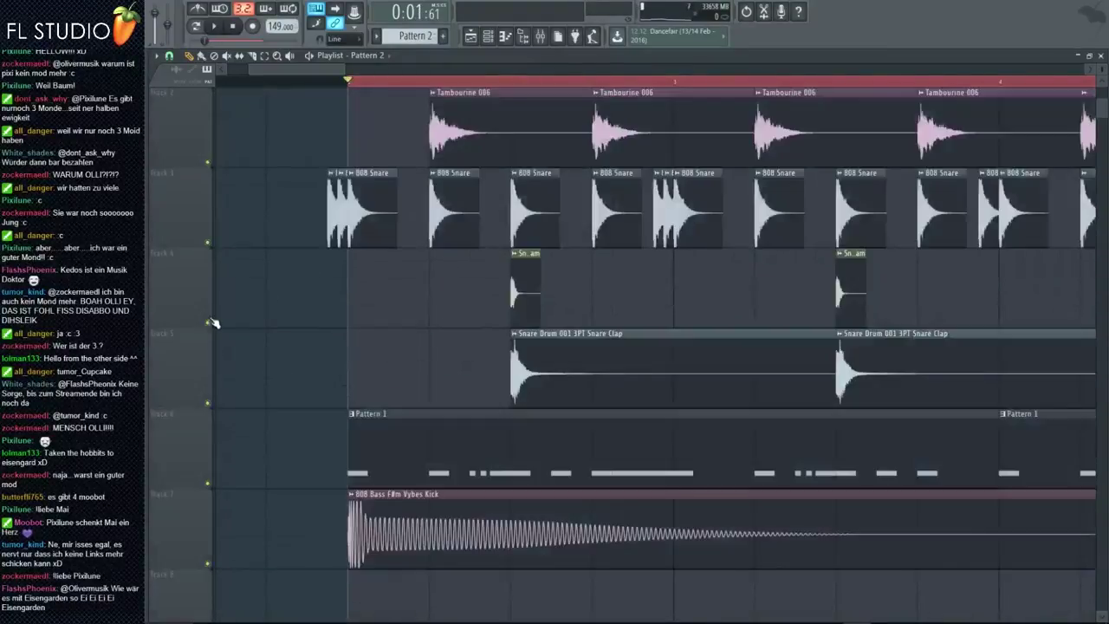
Step: Shorten the 808 Bass F#m Vybes Kick clip on Track 7 to half a bar, ending where the first snare clap begins
{"action": "scroll", "coordinate": [375, 310], "scroll_direction": "down", "scroll_amount": 3}
{"action": "scroll", "coordinate": [371, 310], "scroll_direction": "down", "scroll_amount": 3}
{"action": "left_click_drag", "start_coordinate": [709, 278], "coordinate": [540, 276]}
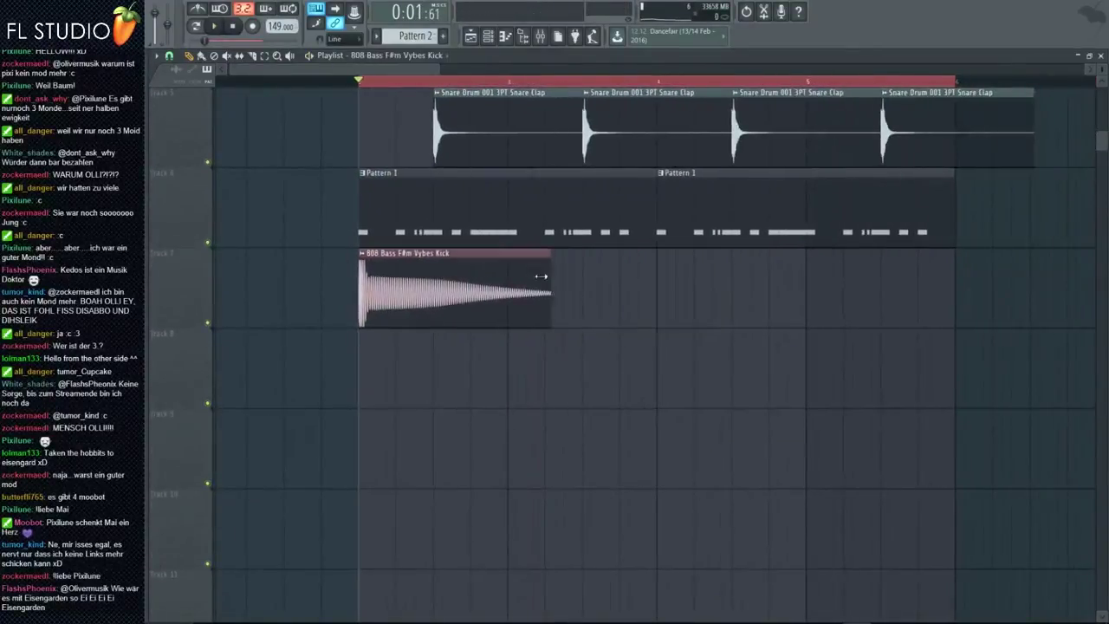
{"action": "scroll", "coordinate": [425, 278], "scroll_direction": "up", "scroll_amount": 5}
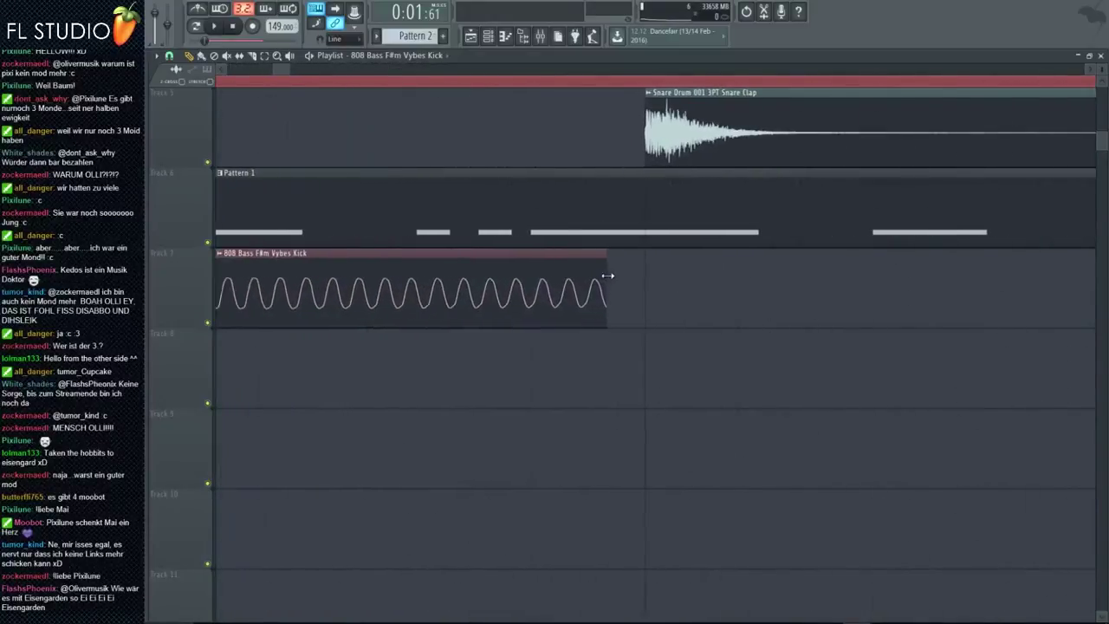
{"action": "scroll", "coordinate": [459, 320], "scroll_direction": "down", "scroll_amount": 5}
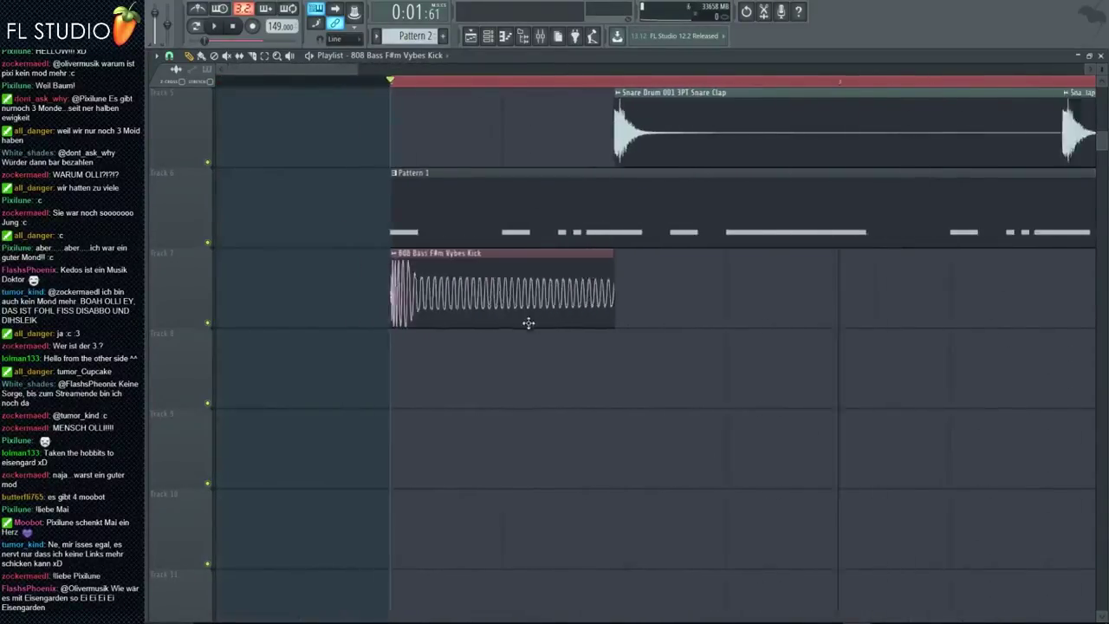
{"action": "scroll", "coordinate": [520, 373], "scroll_direction": "up", "scroll_amount": 4}
{"action": "scroll", "coordinate": [531, 378], "scroll_direction": "down", "scroll_amount": 4}
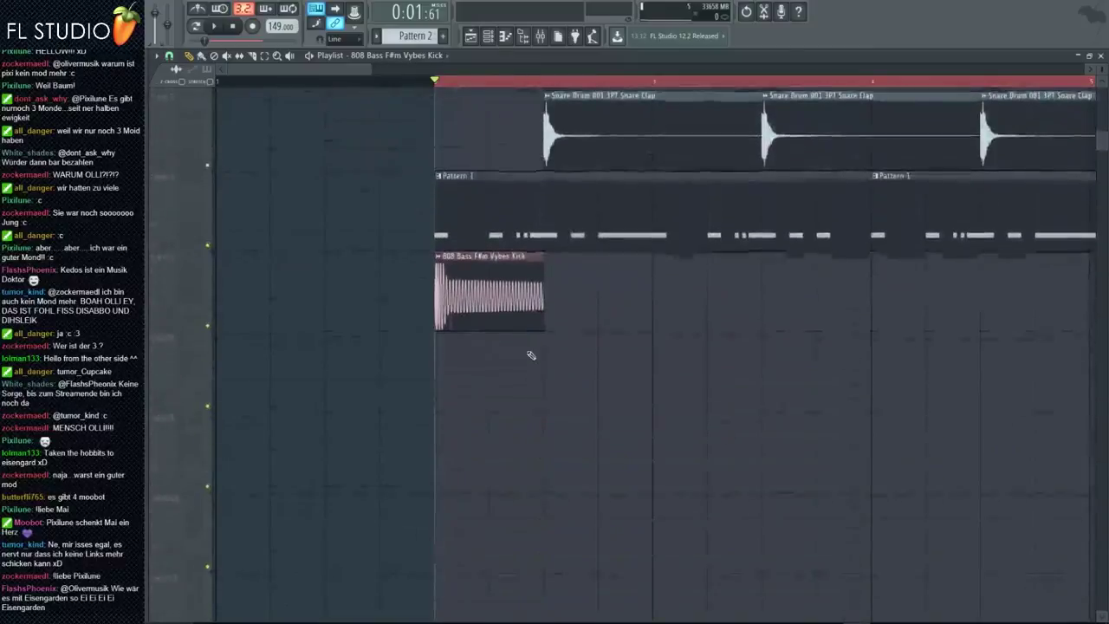
Step: Copy the 808 bass clip to half a beat after the first snare clap on Track 7 and trim it to end at bar 3
{"action": "scroll", "coordinate": [453, 345], "scroll_direction": "up", "scroll_amount": 2}
{"action": "left_click_drag", "start_coordinate": [448, 309], "coordinate": [700, 311]}
{"action": "key", "text": "space"}
{"action": "key", "text": "space"}
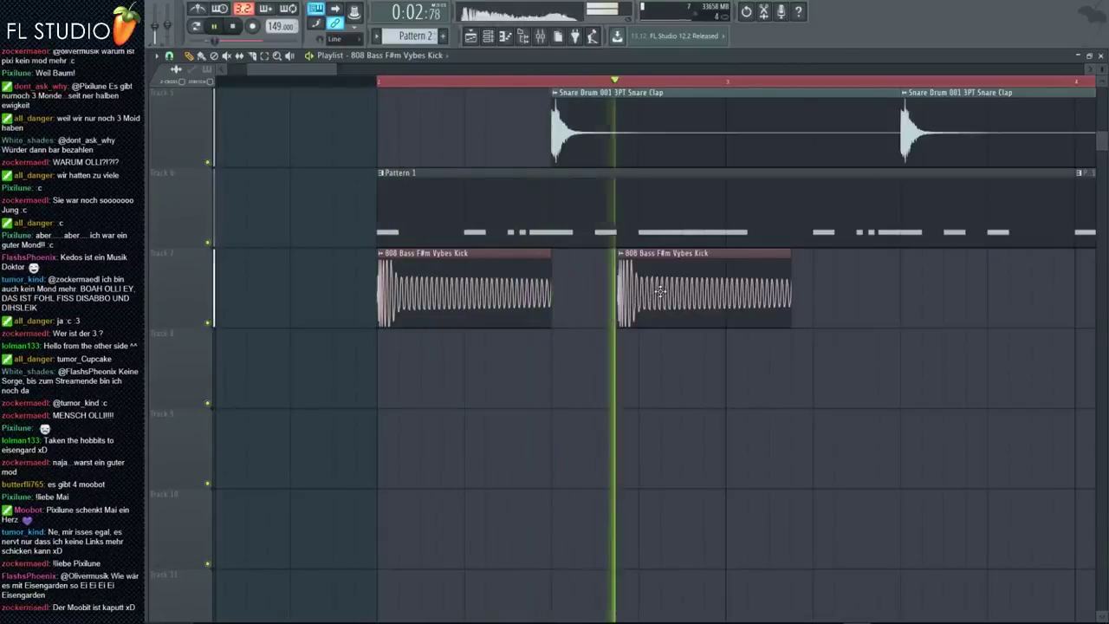
{"action": "left_click_drag", "start_coordinate": [668, 295], "coordinate": [646, 295]}
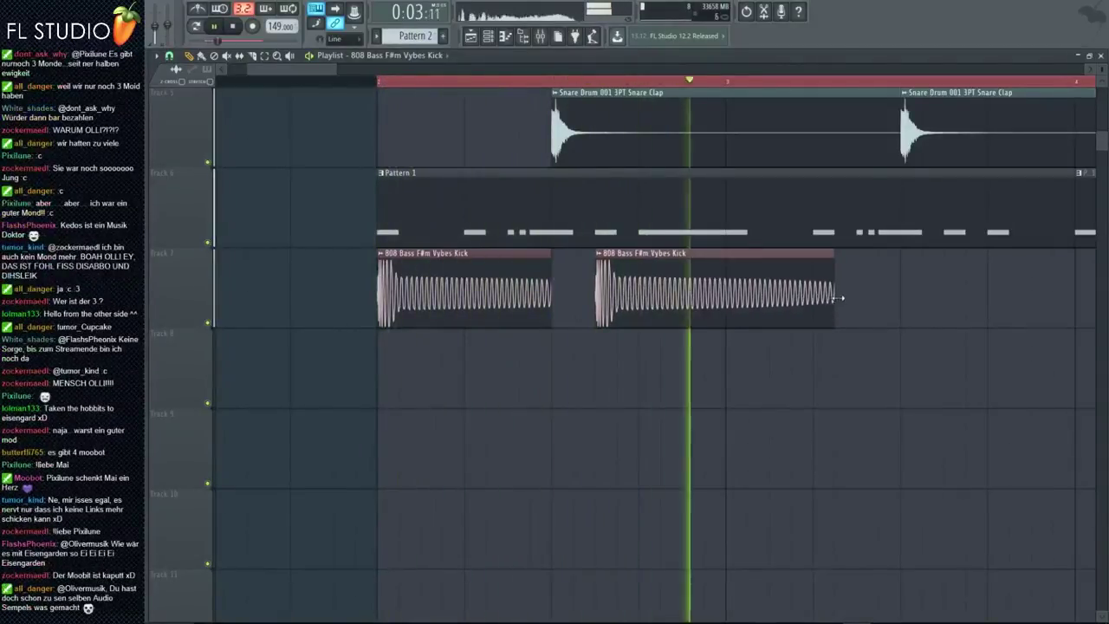
{"action": "left_click_drag", "start_coordinate": [767, 299], "coordinate": [728, 299]}
Step: Place a third 808 bass clip at the start of bar 3 on Track 7 and listen to the loop
{"action": "scroll", "coordinate": [726, 303], "scroll_direction": "up", "scroll_amount": 3}
{"action": "scroll", "coordinate": [727, 303], "scroll_direction": "down", "scroll_amount": 5}
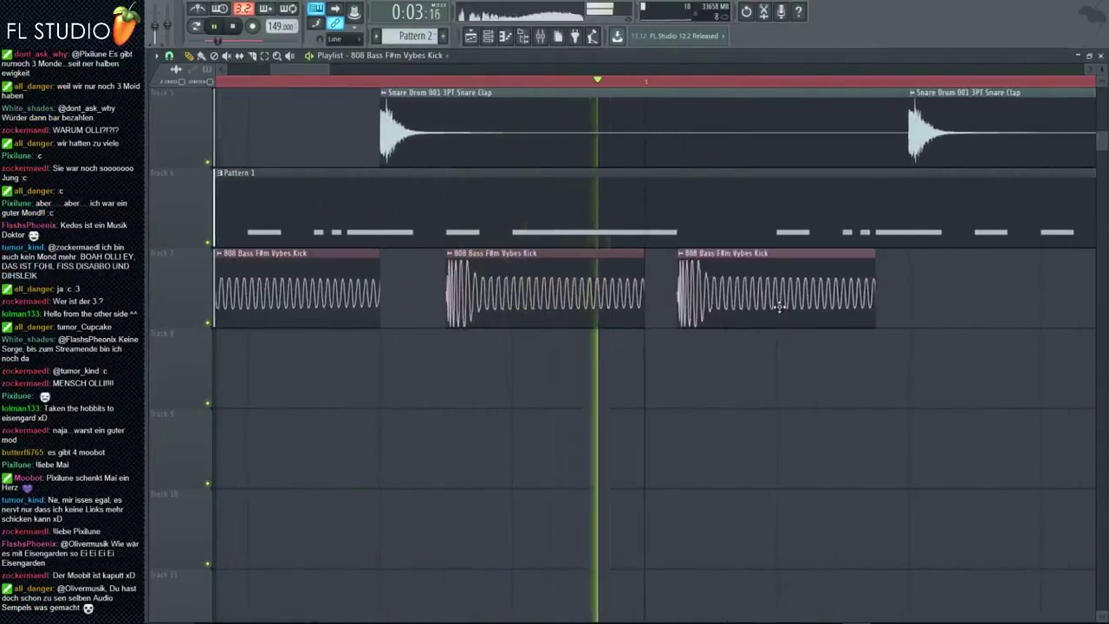
{"action": "scroll", "coordinate": [715, 321], "scroll_direction": "down", "scroll_amount": 4}
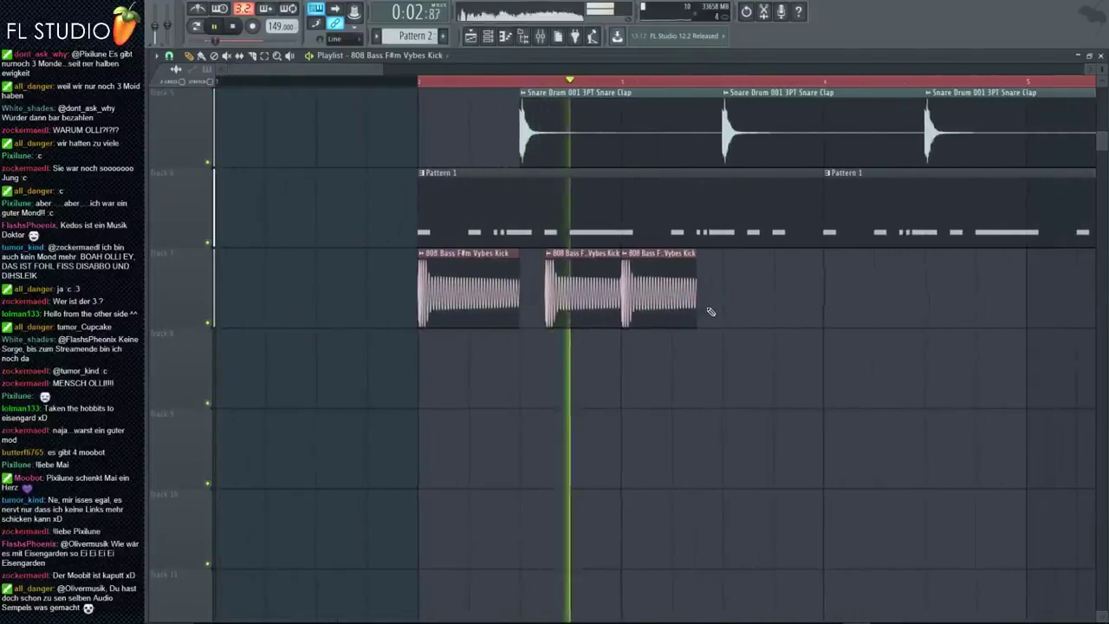
{"action": "key", "text": "space"}
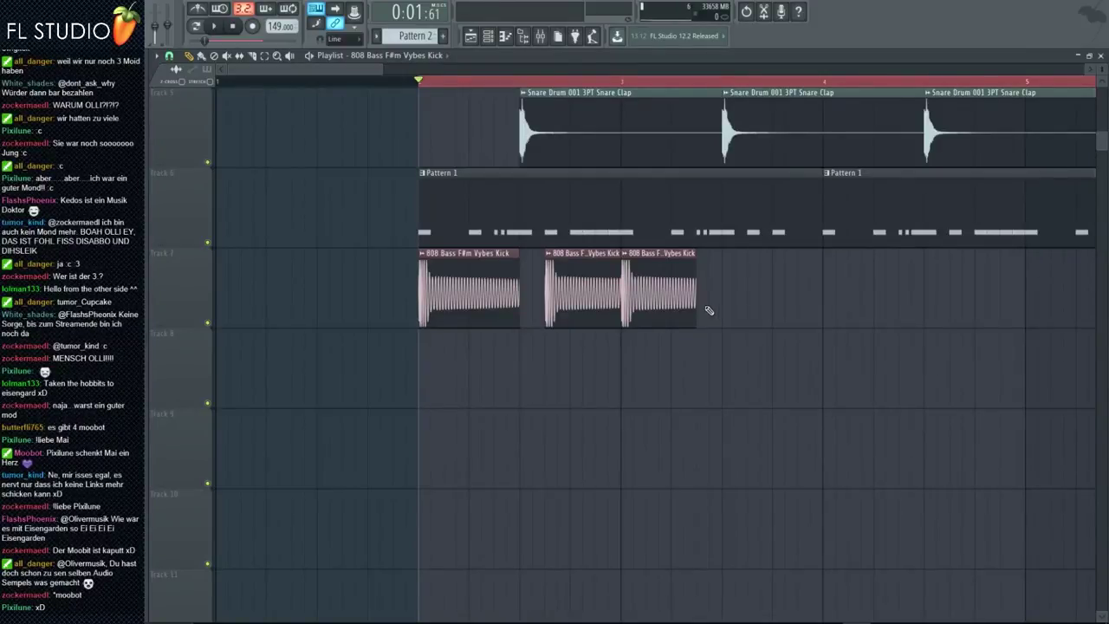
Step: Extend the third 808 bass clip on Track 7 so it lasts until the start of bar 4
{"action": "scroll", "coordinate": [686, 394], "scroll_direction": "down", "scroll_amount": 3}
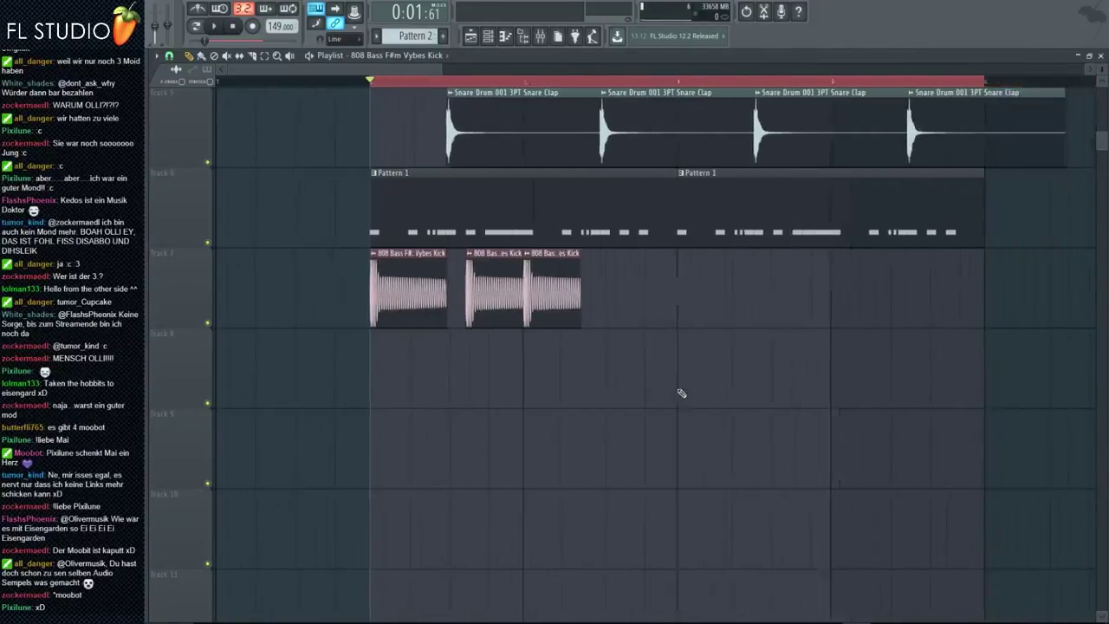
{"action": "scroll", "coordinate": [660, 385], "scroll_direction": "up", "scroll_amount": 4}
{"action": "scroll", "coordinate": [655, 380], "scroll_direction": "down", "scroll_amount": 3}
{"action": "scroll", "coordinate": [602, 384], "scroll_direction": "up", "scroll_amount": 1}
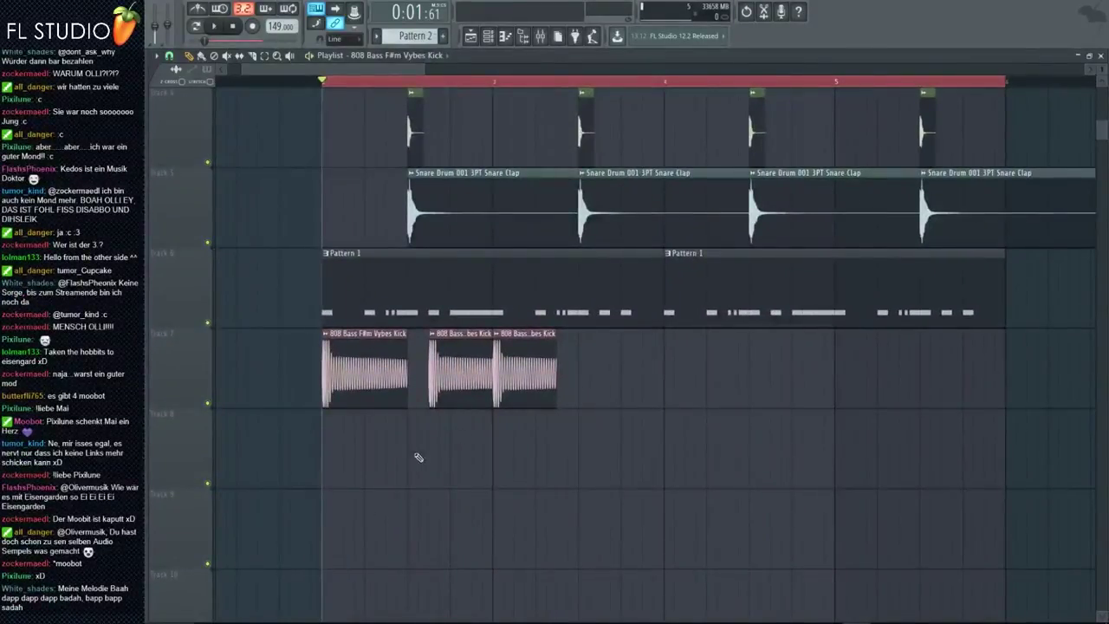
{"action": "scroll", "coordinate": [419, 456], "scroll_direction": "up", "scroll_amount": 1}
{"action": "key", "text": "space"}
{"action": "mouse_move", "coordinate": [572, 364]}
{"action": "left_mouse_down"}
{"action": "mouse_move", "coordinate": [691, 364]}
{"action": "mouse_move", "coordinate": [305, 371]}
{"action": "mouse_move", "coordinate": [720, 369]}
{"action": "left_mouse_up"}
Step: Repeat the three-clip 808 bass phrase from bar 4 to bar 6 on Track 7 and play the loop
{"action": "key", "text": "space"}
{"action": "key", "text": "space"}
{"action": "left_click", "coordinate": [602, 431]}
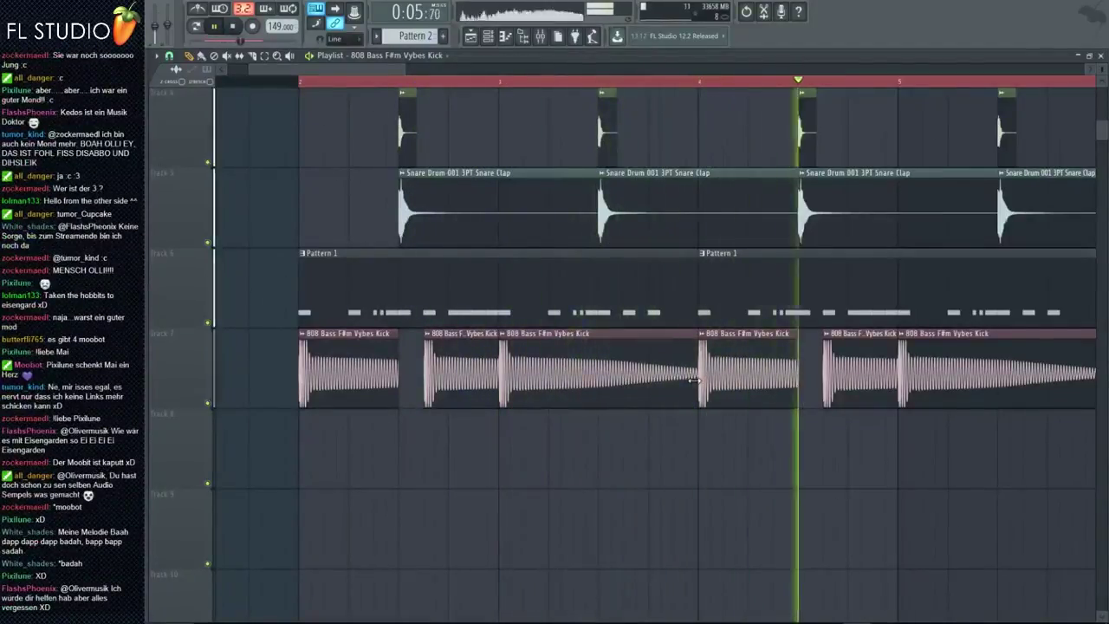
{"action": "scroll", "coordinate": [684, 381], "scroll_direction": "down", "scroll_amount": 2}
{"action": "left_click", "coordinate": [719, 440], "text": "ctrl"}
{"action": "scroll", "coordinate": [756, 426], "scroll_direction": "up", "scroll_amount": 3}
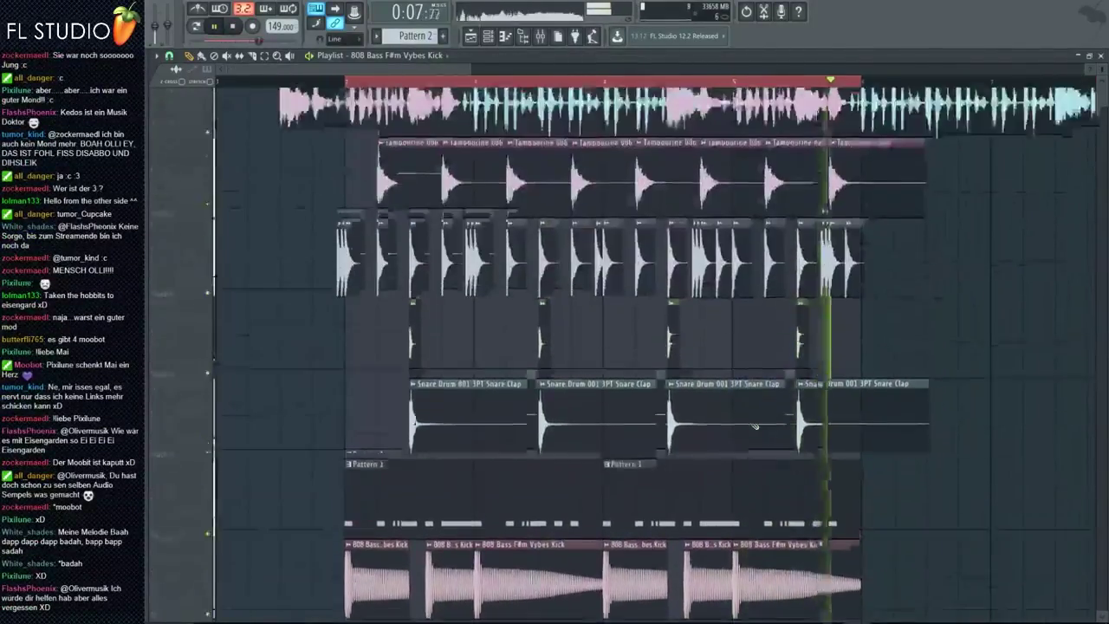
{"action": "key", "text": "space"}
Step: Reset the time-stretching pitch of the 808 Bass F#m Vybes Kick channel and play the arrangement
{"action": "scroll", "coordinate": [862, 179], "scroll_direction": "up", "scroll_amount": 5}
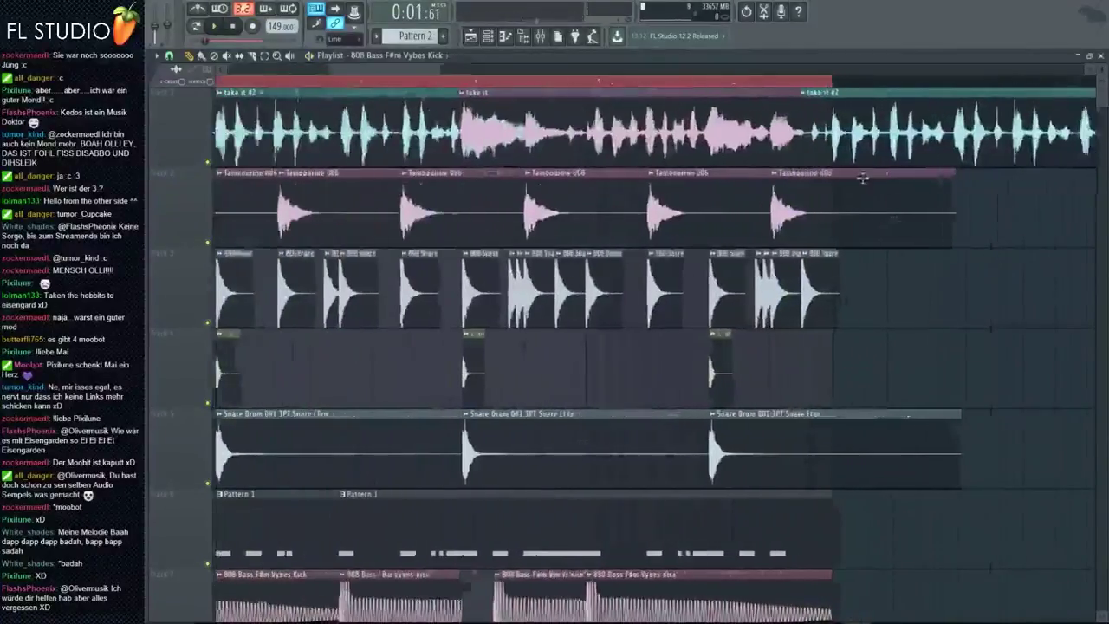
{"action": "scroll", "coordinate": [645, 178], "scroll_direction": "down", "scroll_amount": 6}
{"action": "scroll", "coordinate": [648, 270], "scroll_direction": "down", "scroll_amount": 3}
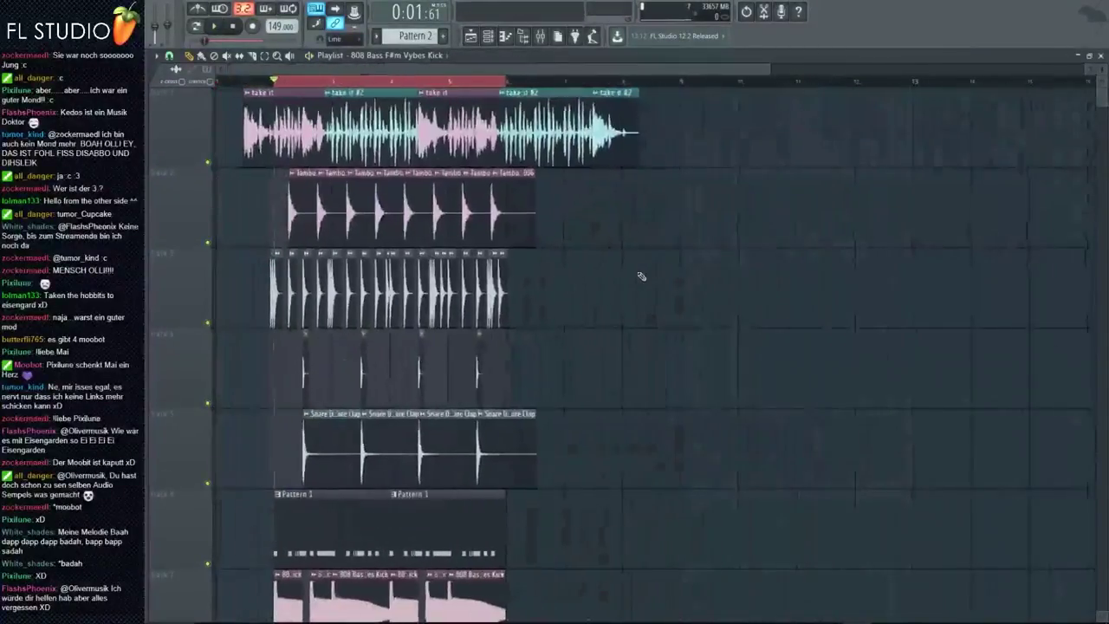
{"action": "scroll", "coordinate": [598, 290], "scroll_direction": "down", "scroll_amount": 4}
{"action": "scroll", "coordinate": [299, 377], "scroll_direction": "down", "scroll_amount": 2}
{"action": "scroll", "coordinate": [260, 386], "scroll_direction": "up", "scroll_amount": 5}
{"action": "scroll", "coordinate": [208, 404], "scroll_direction": "up", "scroll_amount": 4}
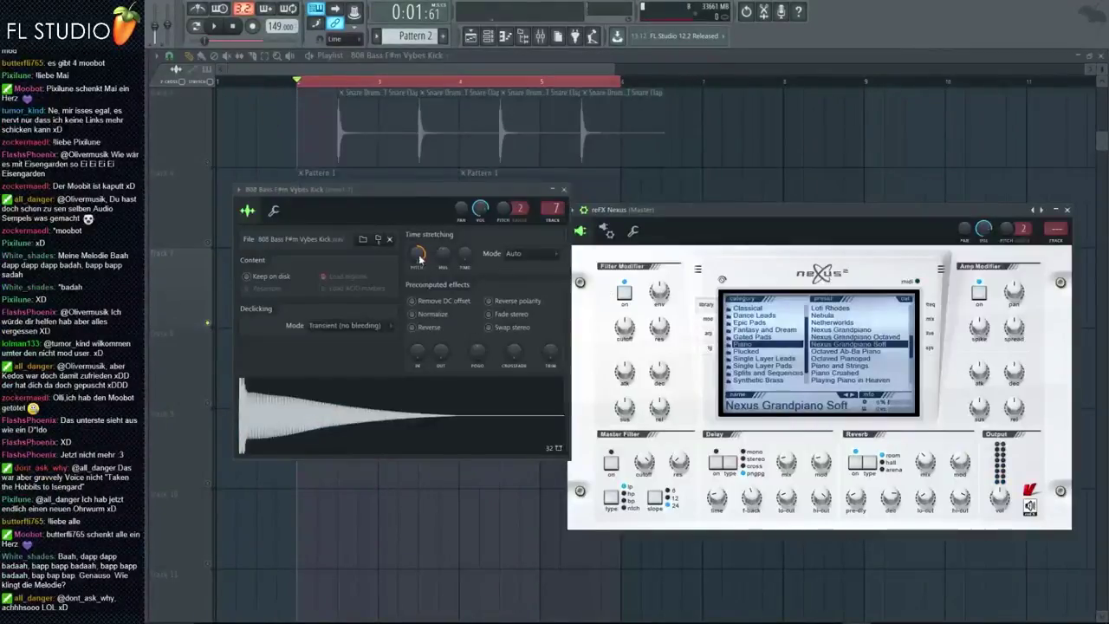
{"action": "right_click", "coordinate": [420, 259]}
{"action": "left_click", "coordinate": [439, 264]}
{"action": "scroll", "coordinate": [347, 132], "scroll_direction": "up", "scroll_amount": 4}
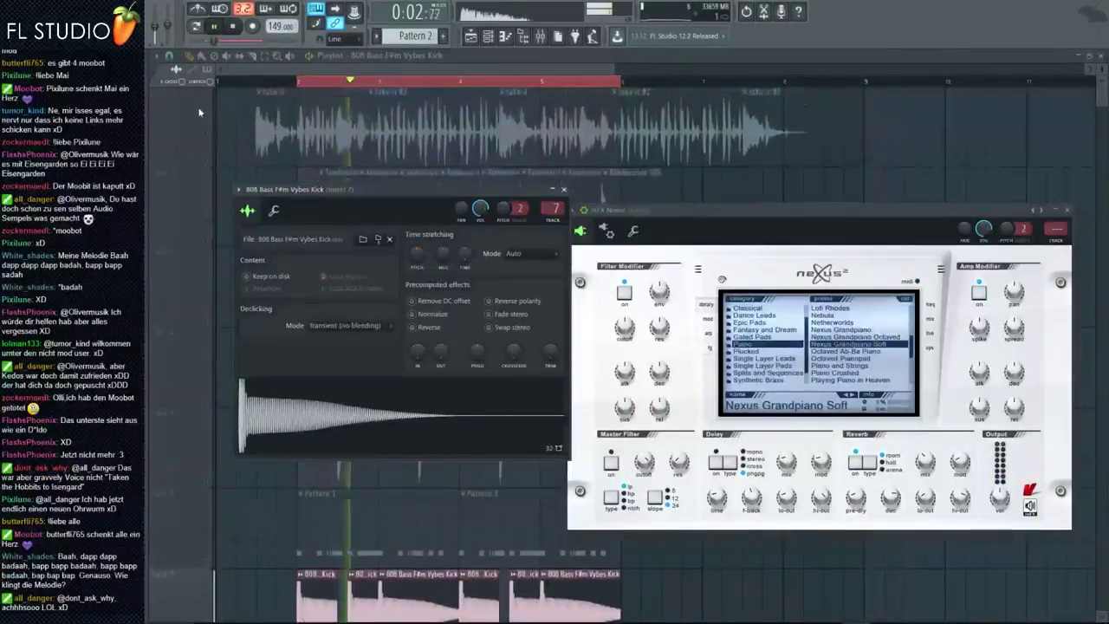
{"action": "left_click", "coordinate": [217, 171]}
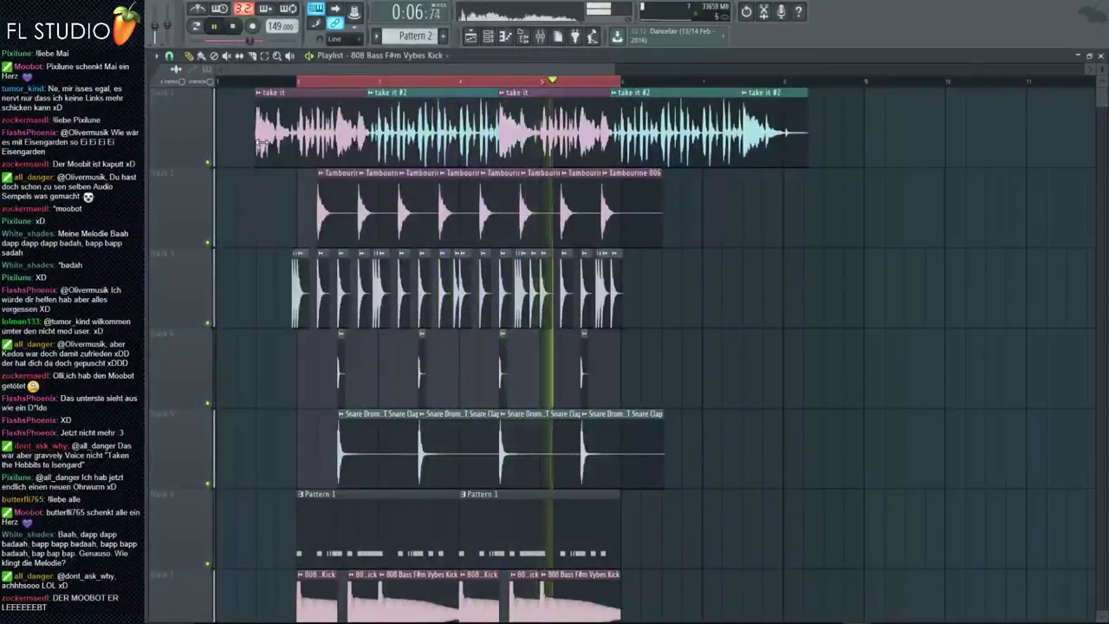
{"action": "key", "text": "space"}
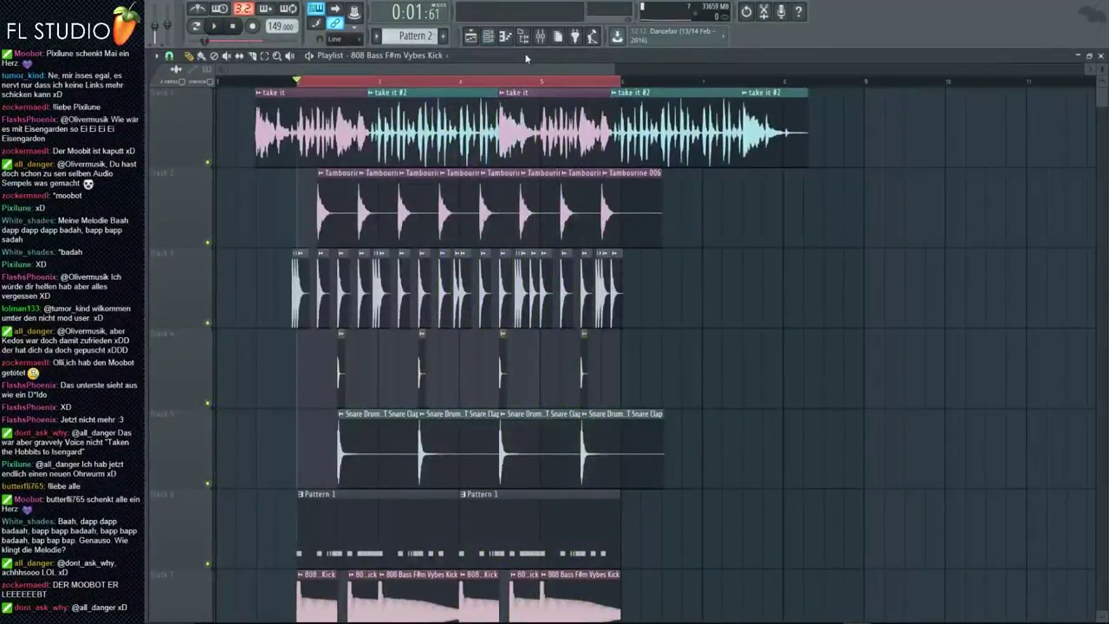
Step: Bring up the refX Nexus piano channel and play the arrangement from bar 2
{"action": "key", "text": "F6"}
{"action": "left_click", "coordinate": [806, 326]}
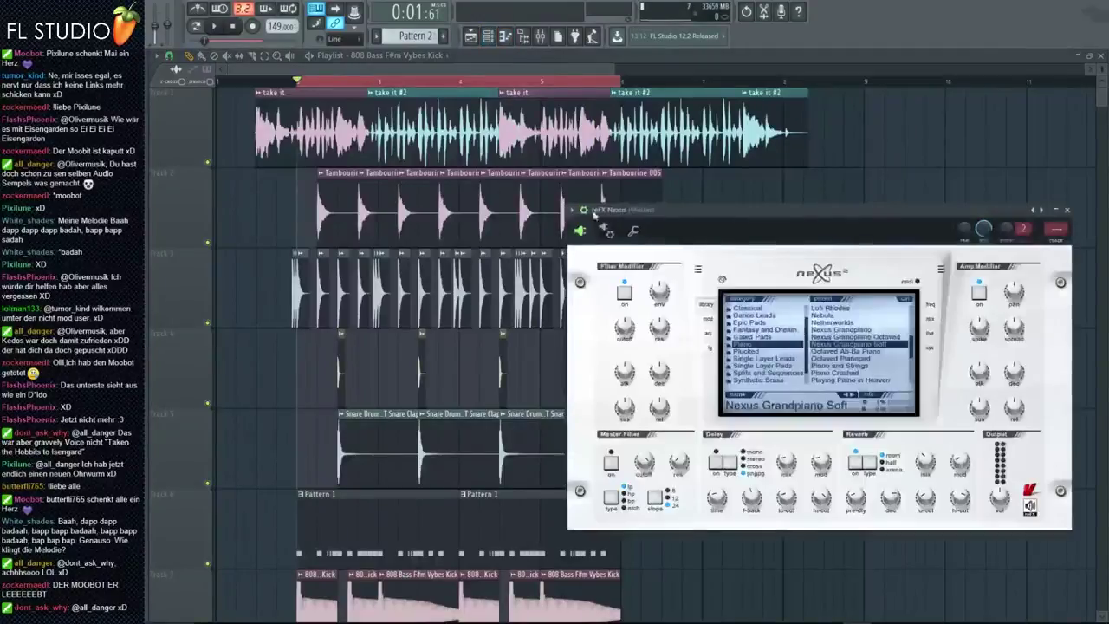
{"action": "left_click", "coordinate": [217, 27]}
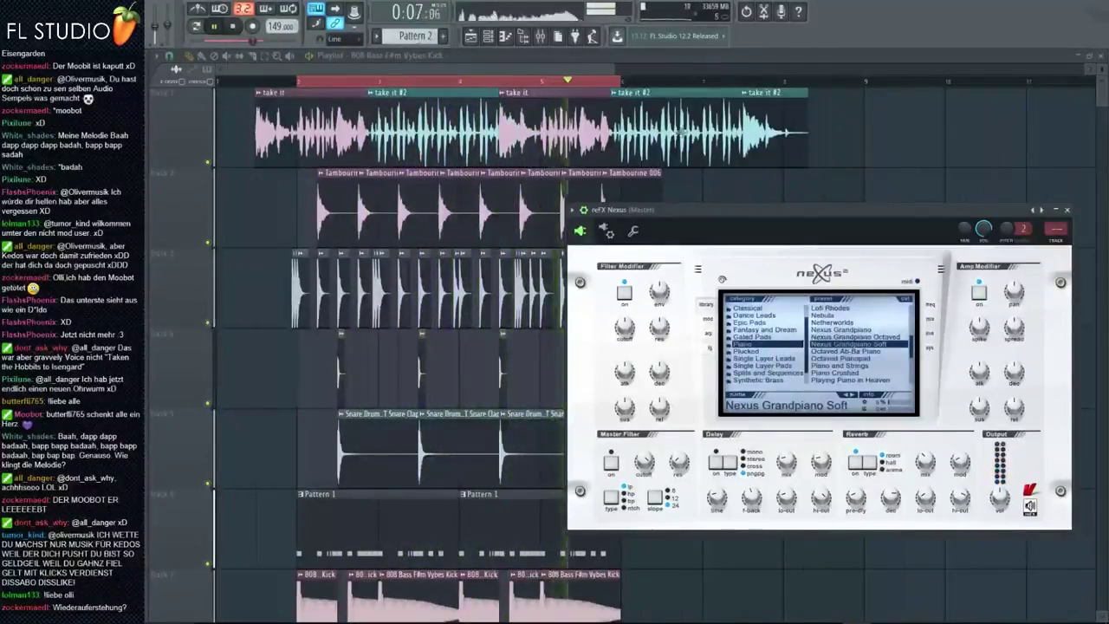
{"action": "left_click", "coordinate": [215, 78]}
{"action": "key", "text": "space"}
Step: Trim the start of the first take it vocal clip to bar 2 and delete the 808 bass clip misplaced on Track 1
{"action": "right_click", "coordinate": [223, 174], "text": "ctrl"}
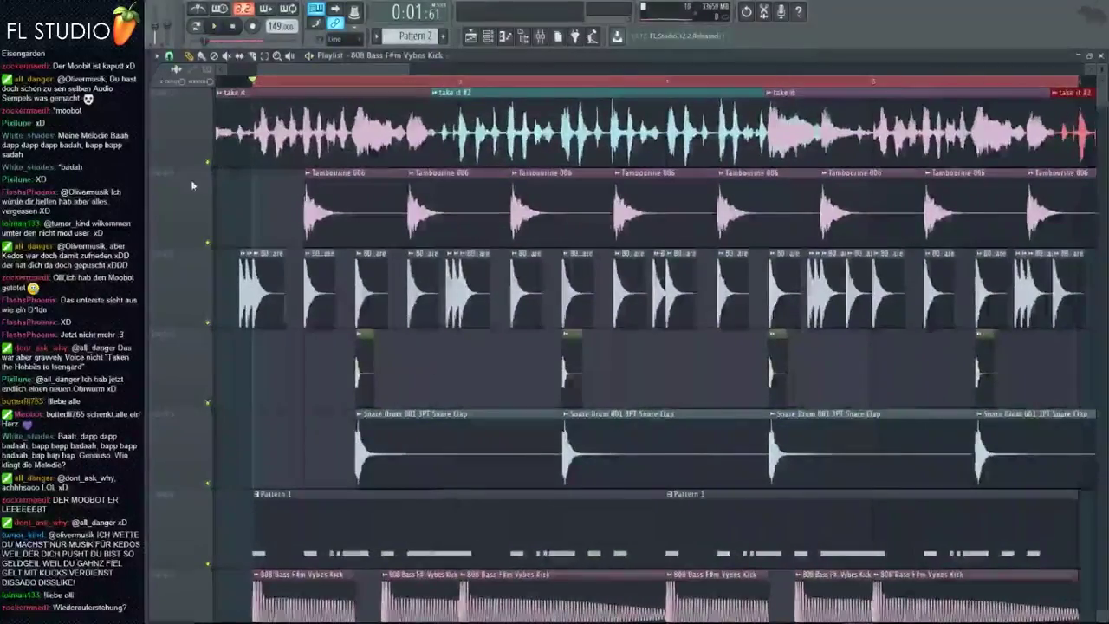
{"action": "scroll", "coordinate": [223, 200], "scroll_direction": "down", "scroll_amount": 5}
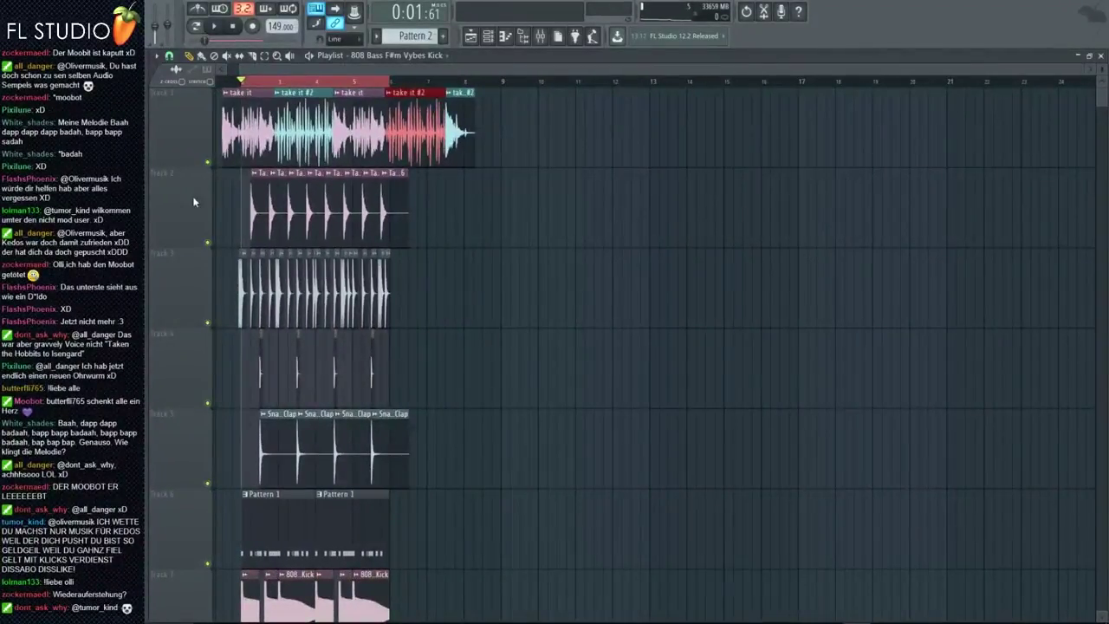
{"action": "scroll", "coordinate": [195, 210], "scroll_direction": "up", "scroll_amount": 5}
{"action": "scroll", "coordinate": [204, 212], "scroll_direction": "up", "scroll_amount": 1}
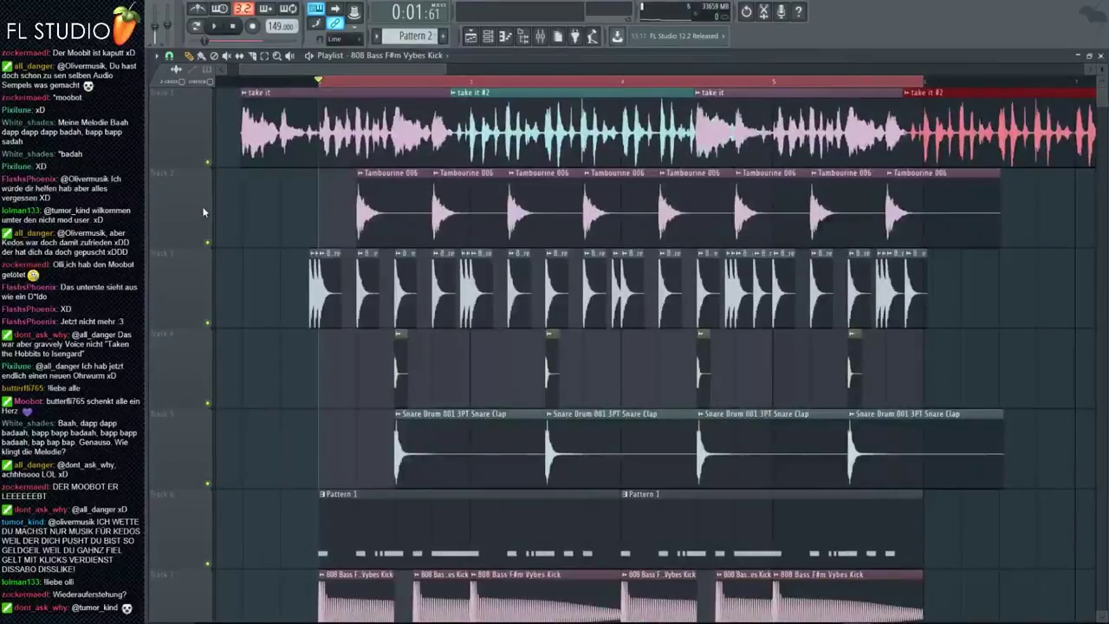
{"action": "scroll", "coordinate": [203, 211], "scroll_direction": "up", "scroll_amount": 4}
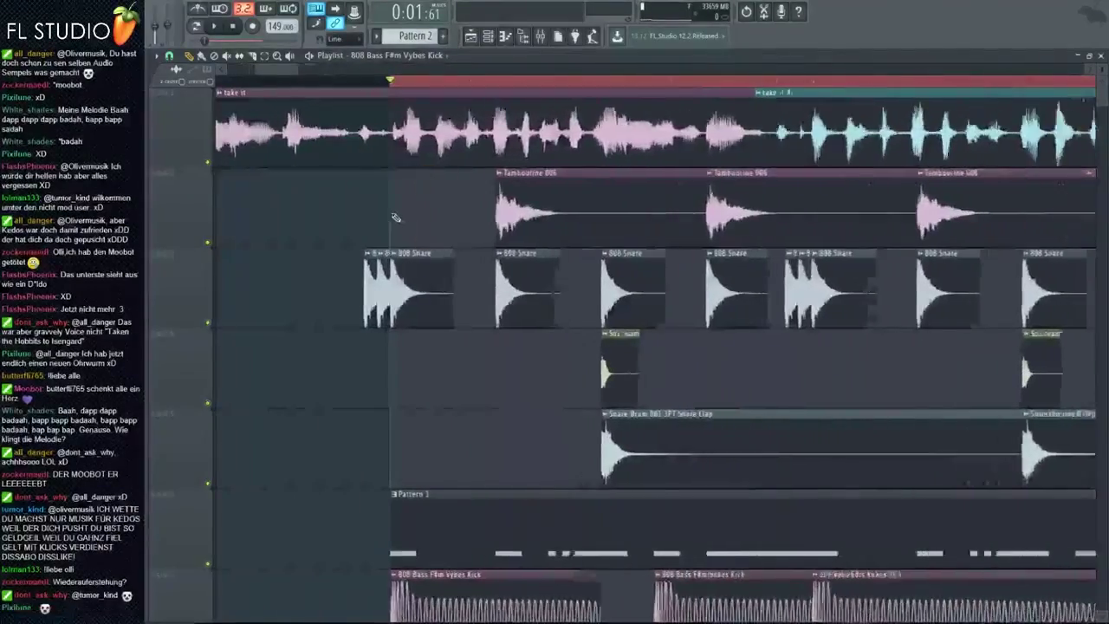
{"action": "scroll", "coordinate": [295, 181], "scroll_direction": "up", "scroll_amount": 6}
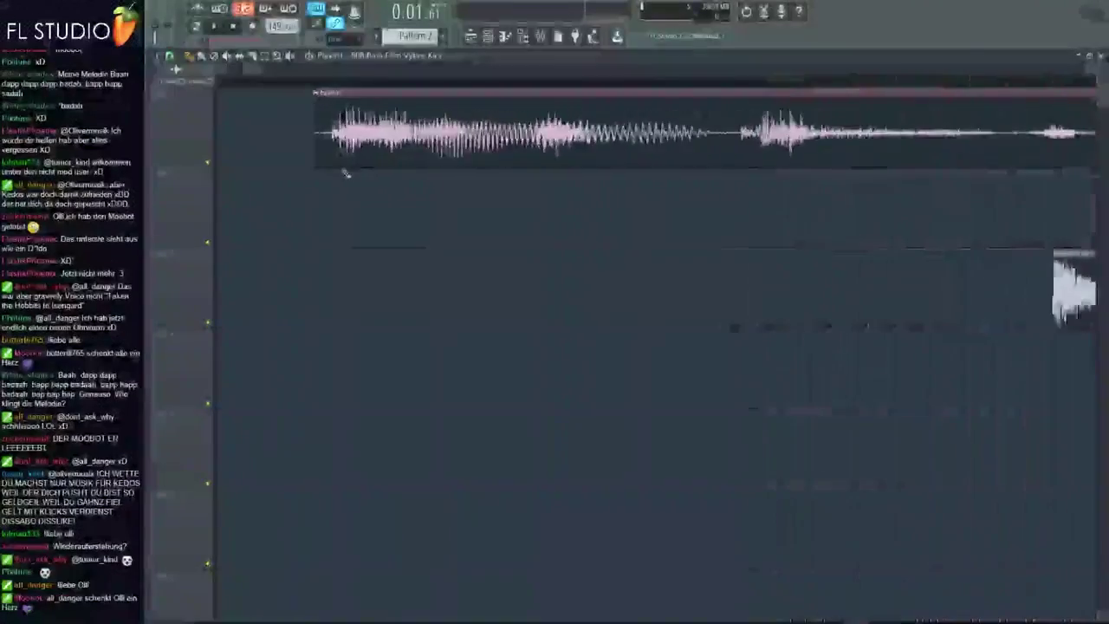
{"action": "scroll", "coordinate": [309, 160], "scroll_direction": "down", "scroll_amount": 3}
{"action": "left_click_drag", "start_coordinate": [317, 161], "coordinate": [479, 146]}
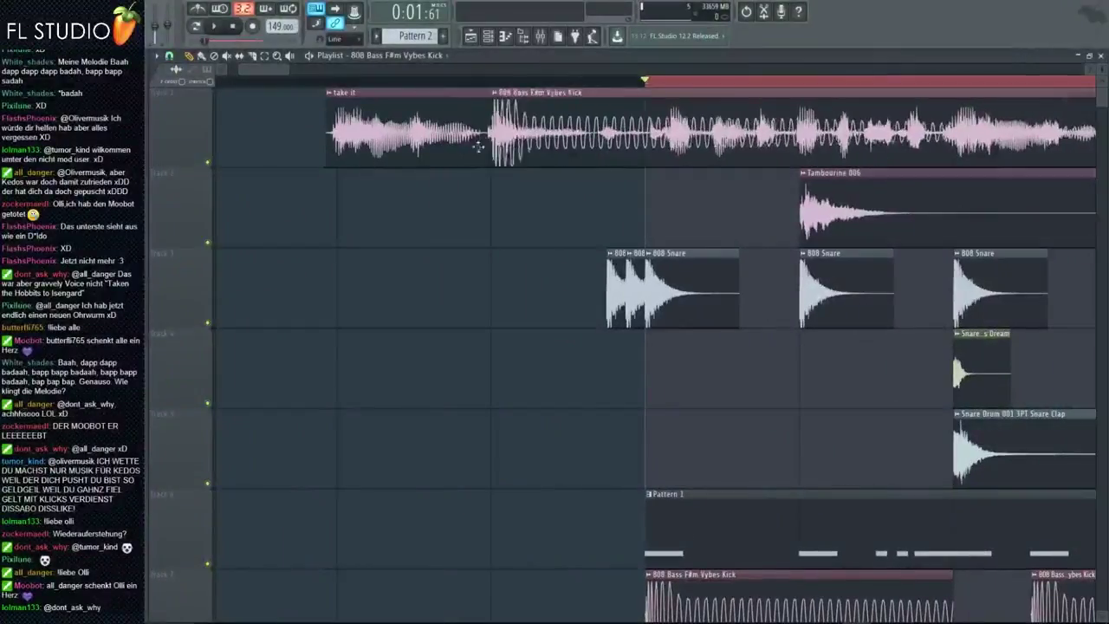
{"action": "right_click", "coordinate": [524, 141]}
{"action": "left_click_drag", "start_coordinate": [632, 143], "coordinate": [647, 142]}
{"action": "scroll", "coordinate": [647, 142], "scroll_direction": "up", "scroll_amount": 4}
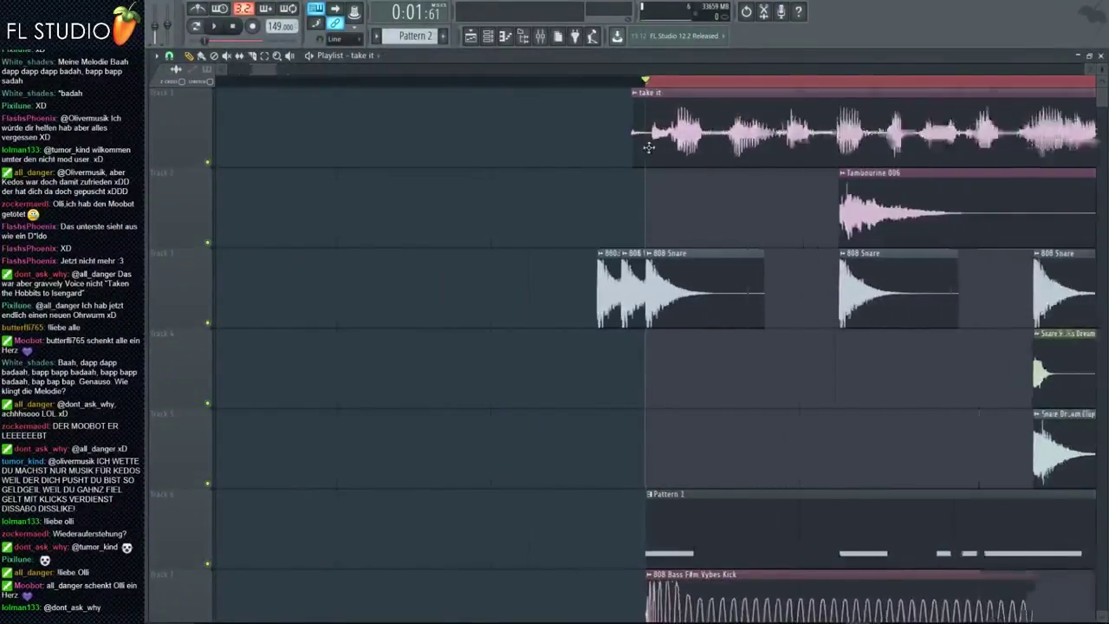
{"action": "scroll", "coordinate": [646, 147], "scroll_direction": "down", "scroll_amount": 5}
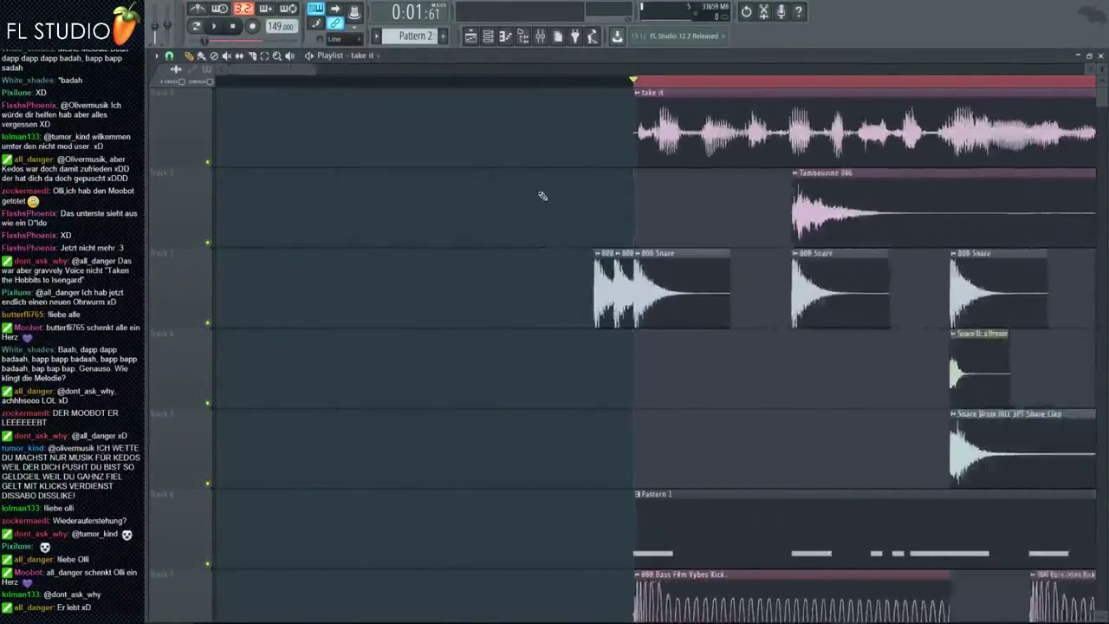
Step: Delete the two take it #2 vocal clips at the end of Track 1 and briefly play the loop
{"action": "scroll", "coordinate": [837, 112], "scroll_direction": "up", "scroll_amount": 2}
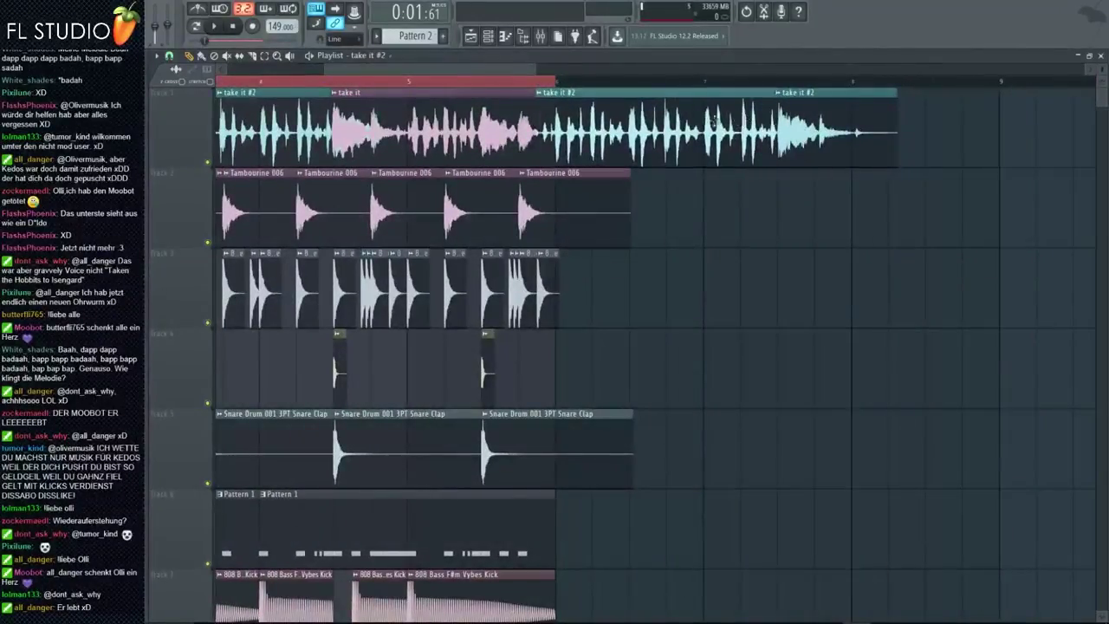
{"action": "scroll", "coordinate": [601, 235], "scroll_direction": "down", "scroll_amount": 4}
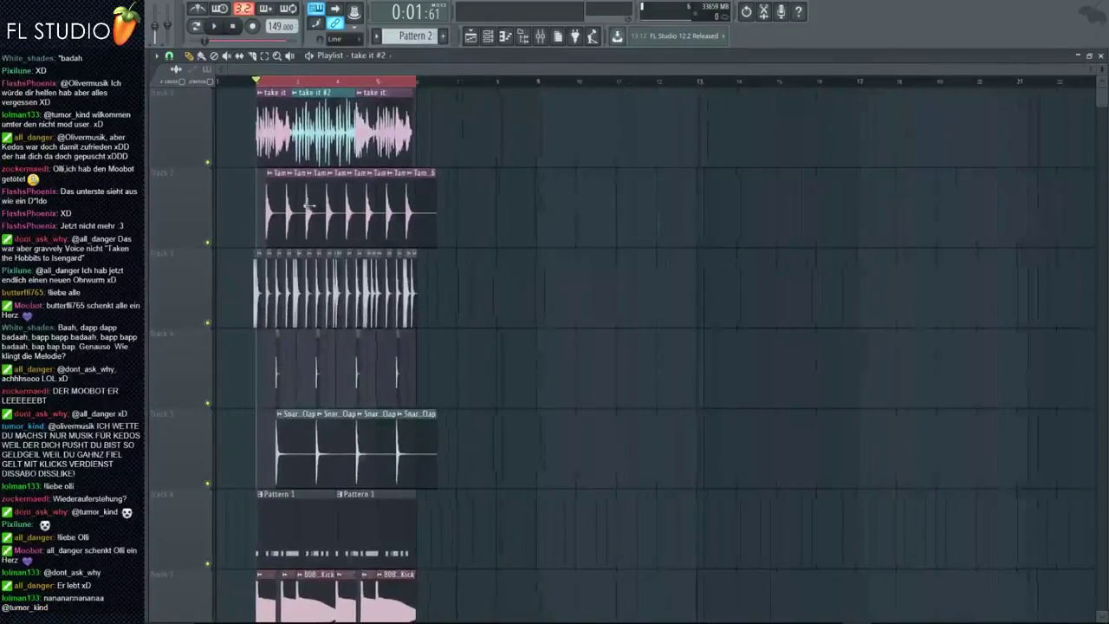
{"action": "scroll", "coordinate": [302, 228], "scroll_direction": "up", "scroll_amount": 3}
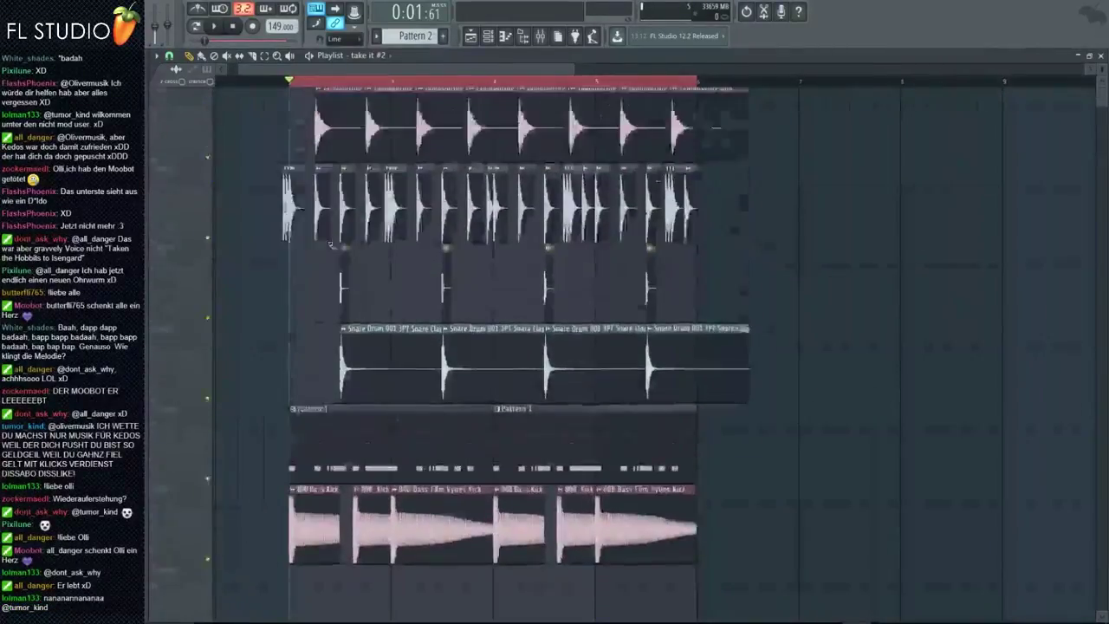
{"action": "key", "text": "space"}
{"action": "scroll", "coordinate": [328, 242], "scroll_direction": "down", "scroll_amount": 6}
{"action": "key", "text": "space"}
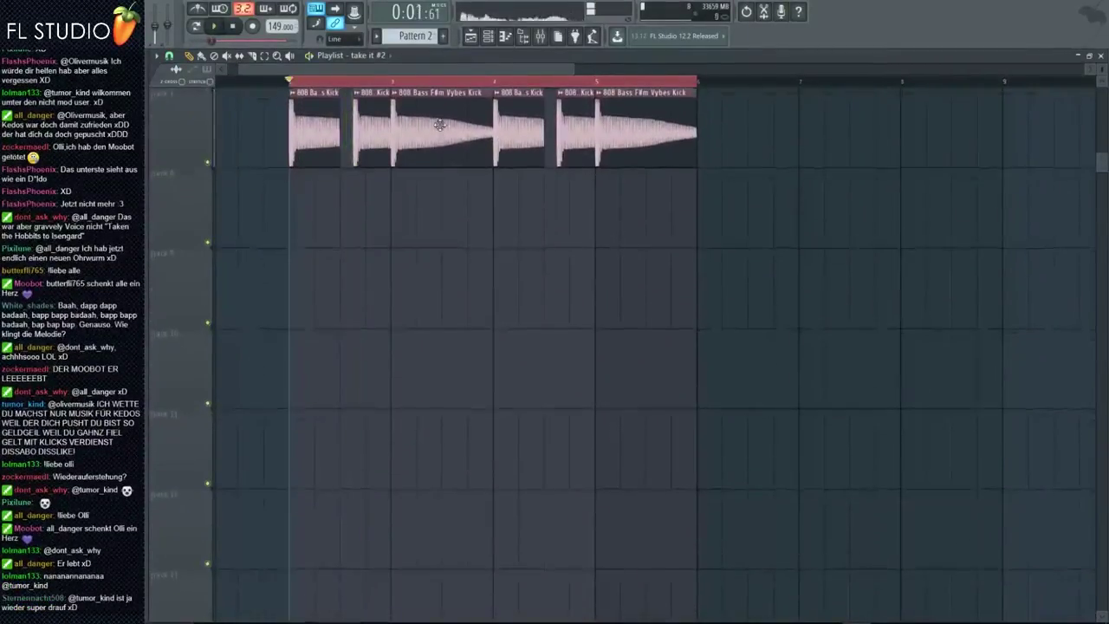
Step: Clone the 808 Bass F#m Vybes Kick channel and accept the name and colour settings of the clone
{"action": "double_click", "coordinate": [440, 123]}
{"action": "left_click", "coordinate": [489, 36]}
{"action": "right_click", "coordinate": [808, 419]}
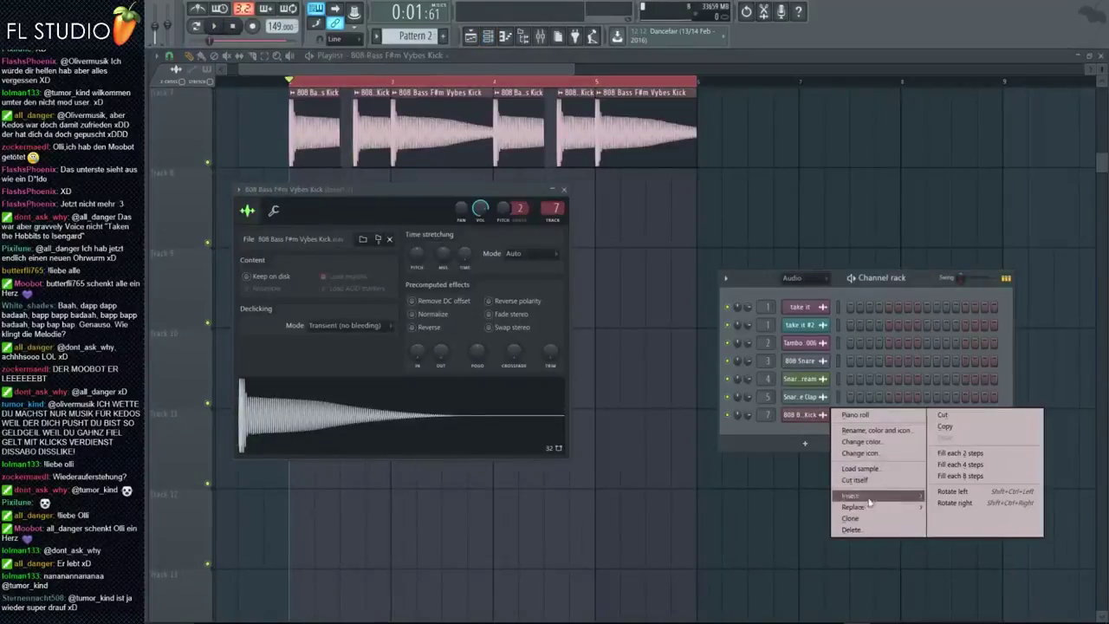
{"action": "left_click", "coordinate": [866, 519]}
{"action": "right_click", "coordinate": [806, 433]}
{"action": "left_click", "coordinate": [892, 450]}
{"action": "left_click", "coordinate": [884, 439]}
{"action": "key", "text": "Return"}
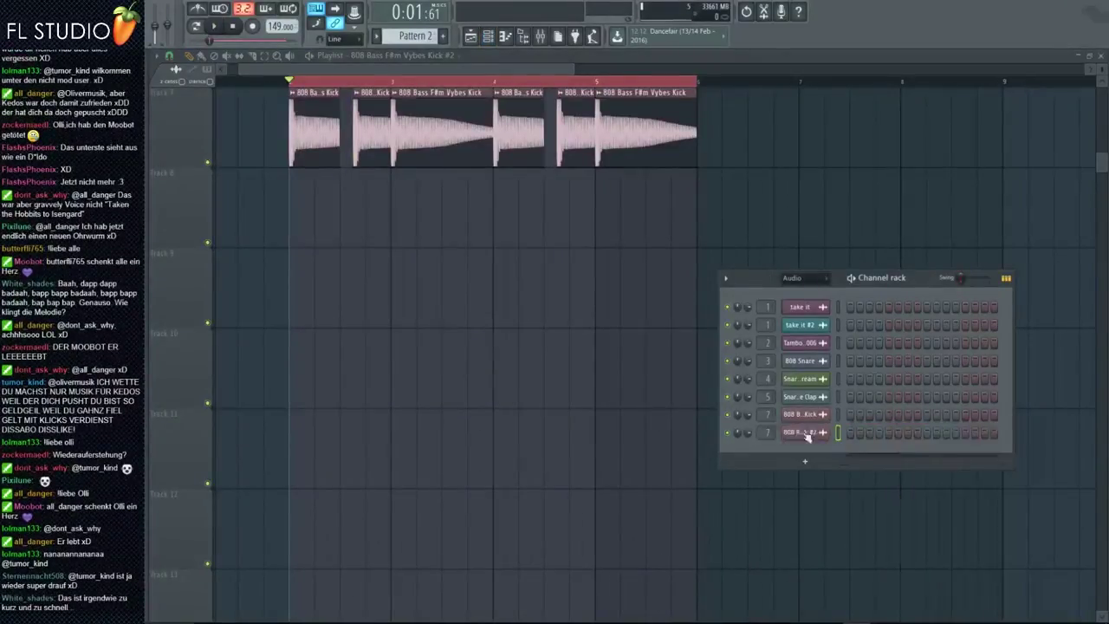
Step: Place the cloned 808 Bass F#m Vybes Kick #2 clip on Track 8, starting at bar 3
{"action": "left_click", "coordinate": [806, 435]}
{"action": "left_click_drag", "start_coordinate": [498, 451], "coordinate": [357, 286]}
{"action": "scroll", "coordinate": [354, 290], "scroll_direction": "up", "scroll_amount": 3}
{"action": "left_click_drag", "start_coordinate": [445, 303], "coordinate": [535, 181]}
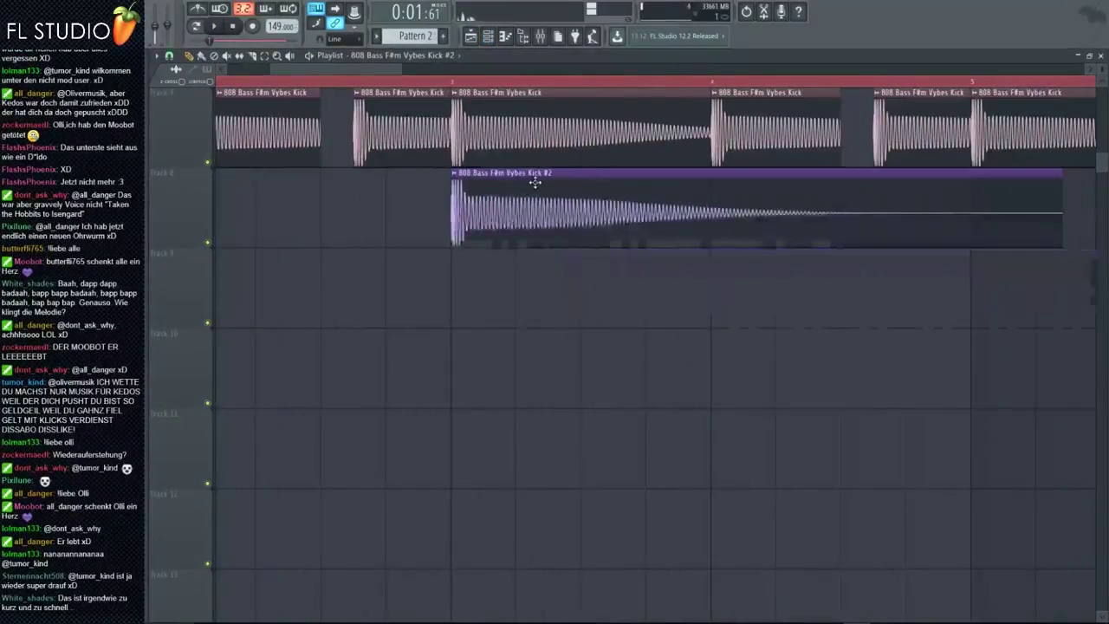
Step: Delete the original 808 bass clip at bar 3 on Track 7 and play the loop briefly
{"action": "scroll", "coordinate": [531, 186], "scroll_direction": "down", "scroll_amount": 3}
{"action": "scroll", "coordinate": [520, 304], "scroll_direction": "up", "scroll_amount": 5}
{"action": "right_click", "coordinate": [509, 509]}
{"action": "scroll", "coordinate": [509, 508], "scroll_direction": "down", "scroll_amount": 3}
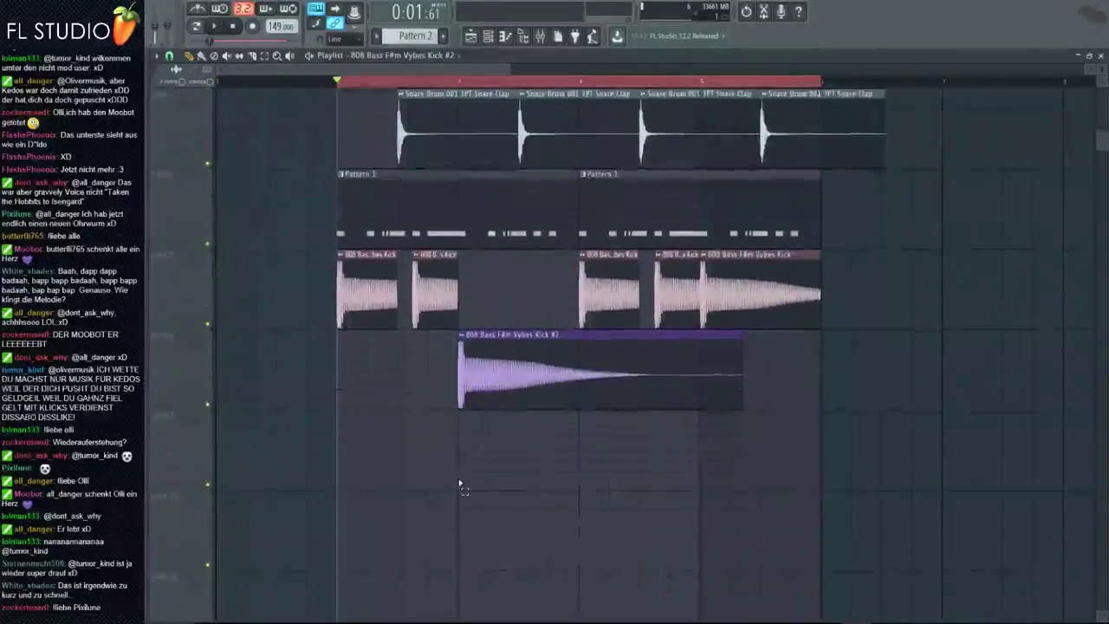
{"action": "scroll", "coordinate": [544, 355], "scroll_direction": "up", "scroll_amount": 2}
{"action": "key", "text": "space"}
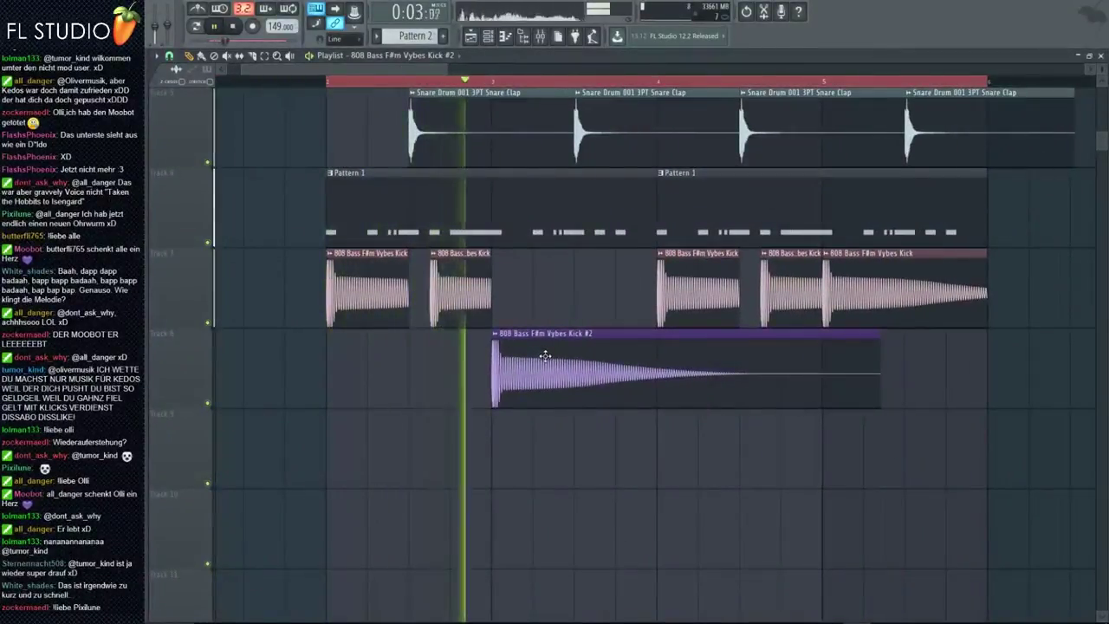
{"action": "key", "text": "space"}
Step: Raise the time-stretching pitch of the 808 Bass F#m Vybes Kick #2 channel and listen to it in the loop
{"action": "double_click", "coordinate": [545, 355]}
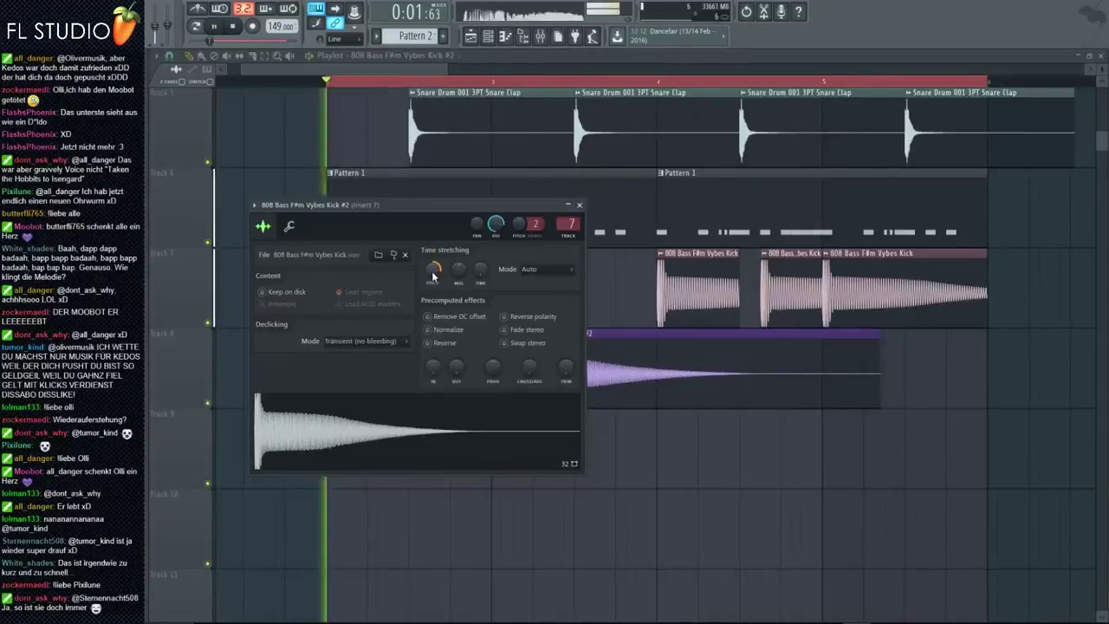
{"action": "left_click", "coordinate": [579, 205]}
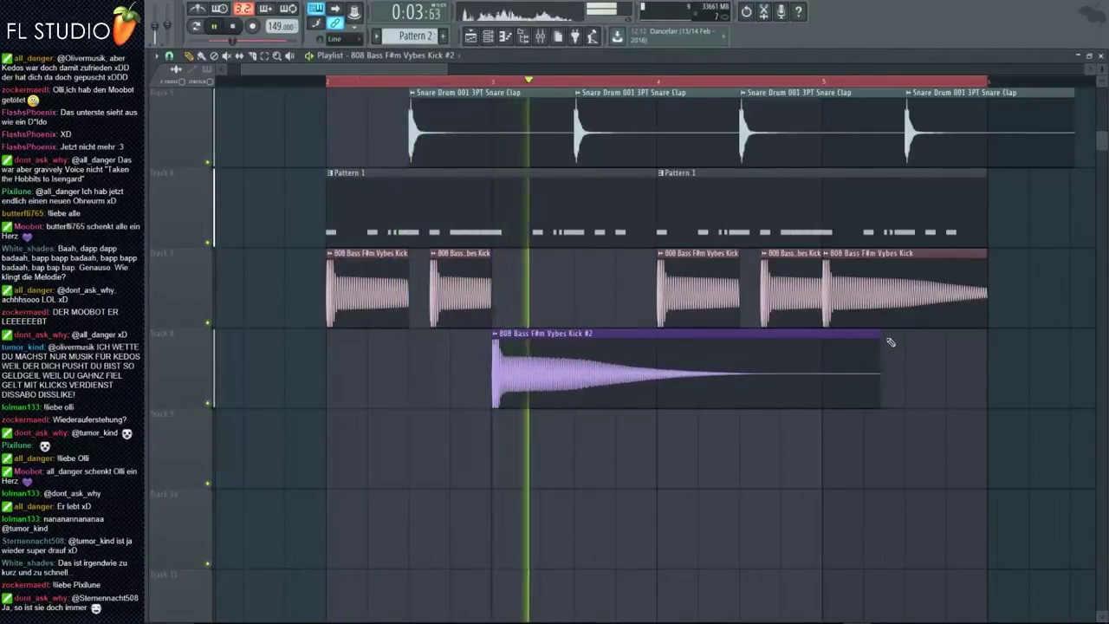
{"action": "key", "text": "space"}
{"action": "double_click", "coordinate": [754, 353]}
{"action": "left_click", "coordinate": [581, 206]}
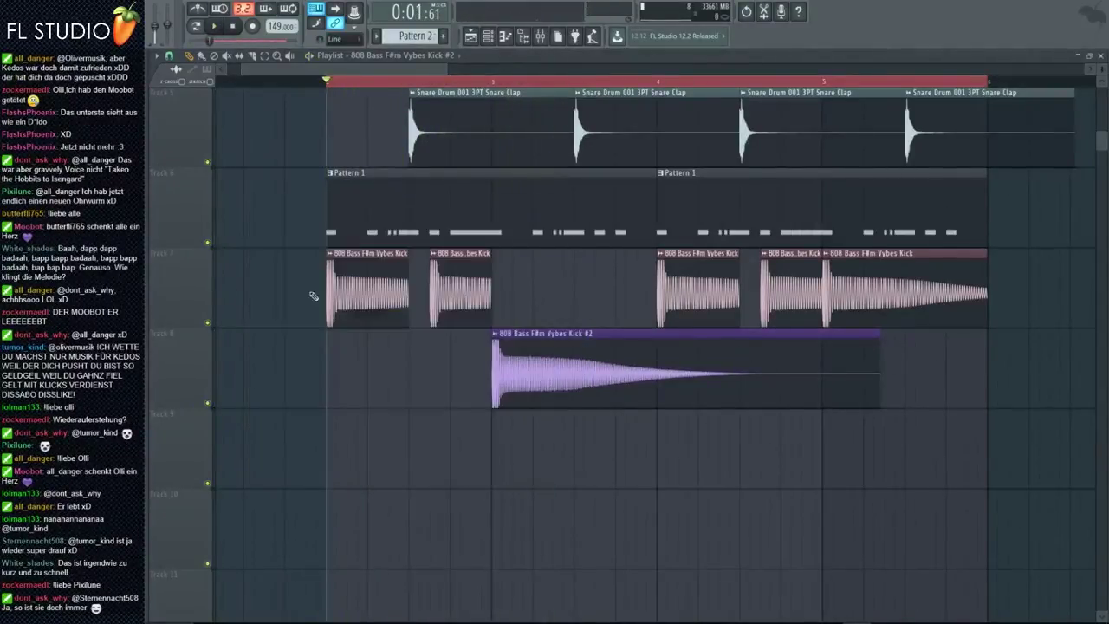
Step: Solo Tracks 7 and 8 and play the two 808 bass parts on their own
{"action": "right_click", "coordinate": [208, 324]}
{"action": "left_click", "coordinate": [208, 403]}
{"action": "key", "text": "space"}
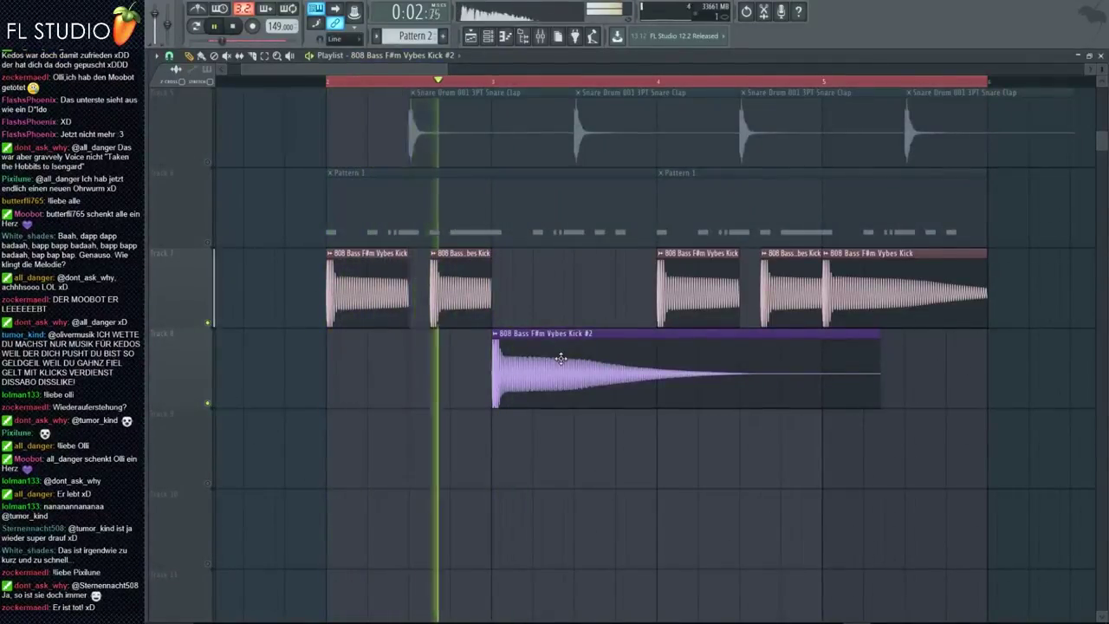
{"action": "key", "text": "space"}
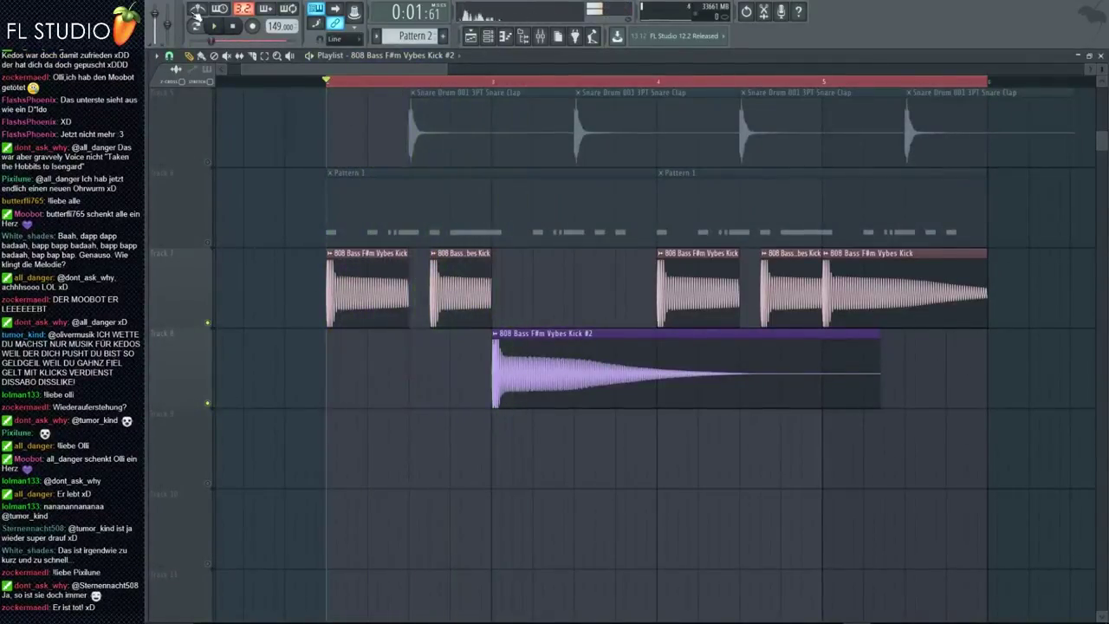
{"action": "left_click", "coordinate": [539, 42]}
{"action": "left_click", "coordinate": [540, 41]}
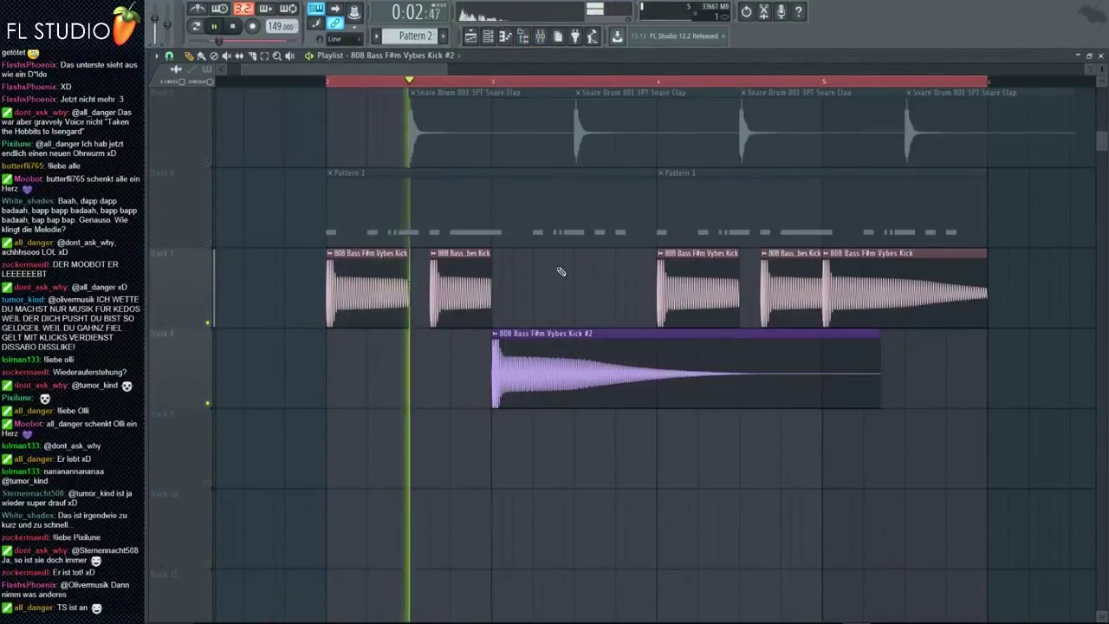
{"action": "key", "text": "space"}
{"action": "scroll", "coordinate": [563, 364], "scroll_direction": "up", "scroll_amount": 2}
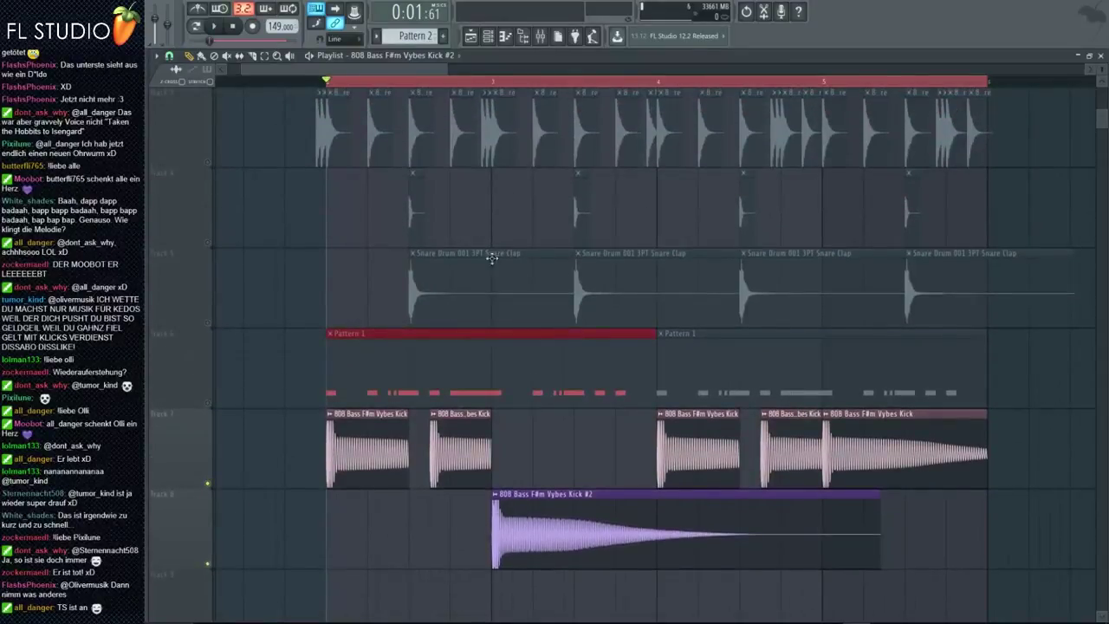
{"action": "scroll", "coordinate": [522, 243], "scroll_direction": "down", "scroll_amount": 3}
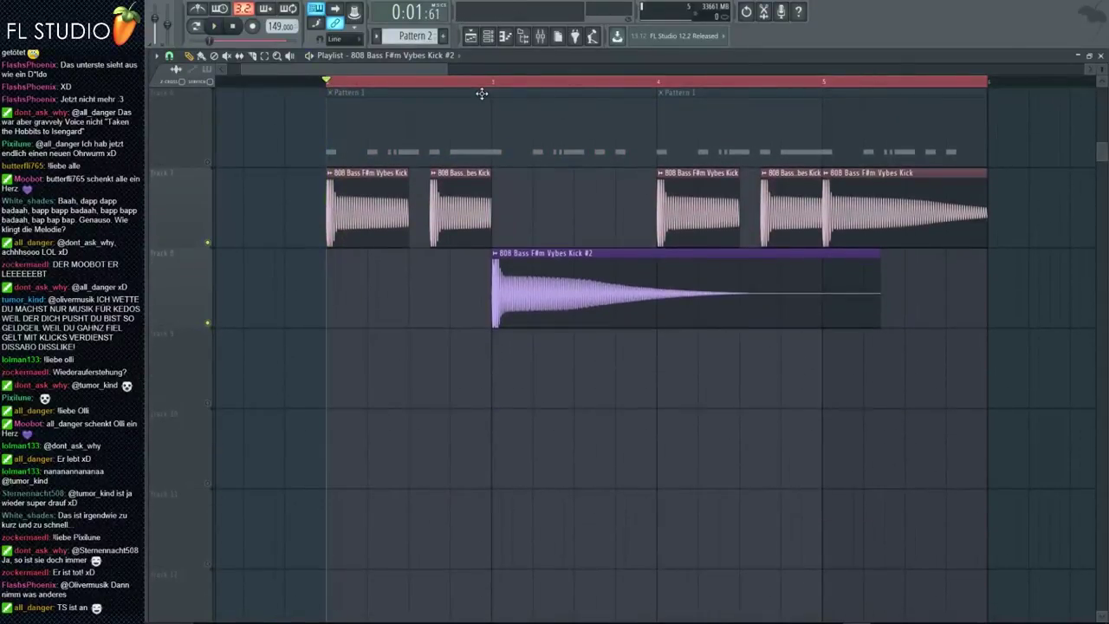
Step: Switch to the browser, look through the YouTube comments for suggestions and bring up the DUBSTEP INTRO ACAPELLA video
{"action": "key", "text": "alt+Tab"}
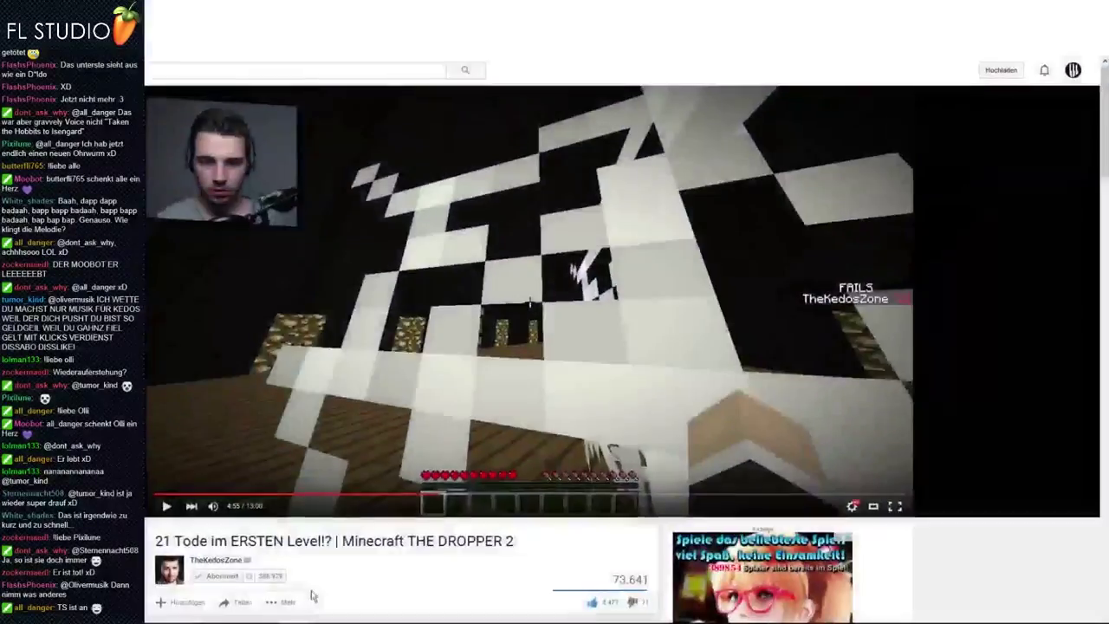
{"action": "left_click", "coordinate": [78, 48]}
{"action": "scroll", "coordinate": [302, 196], "scroll_direction": "down", "scroll_amount": 3}
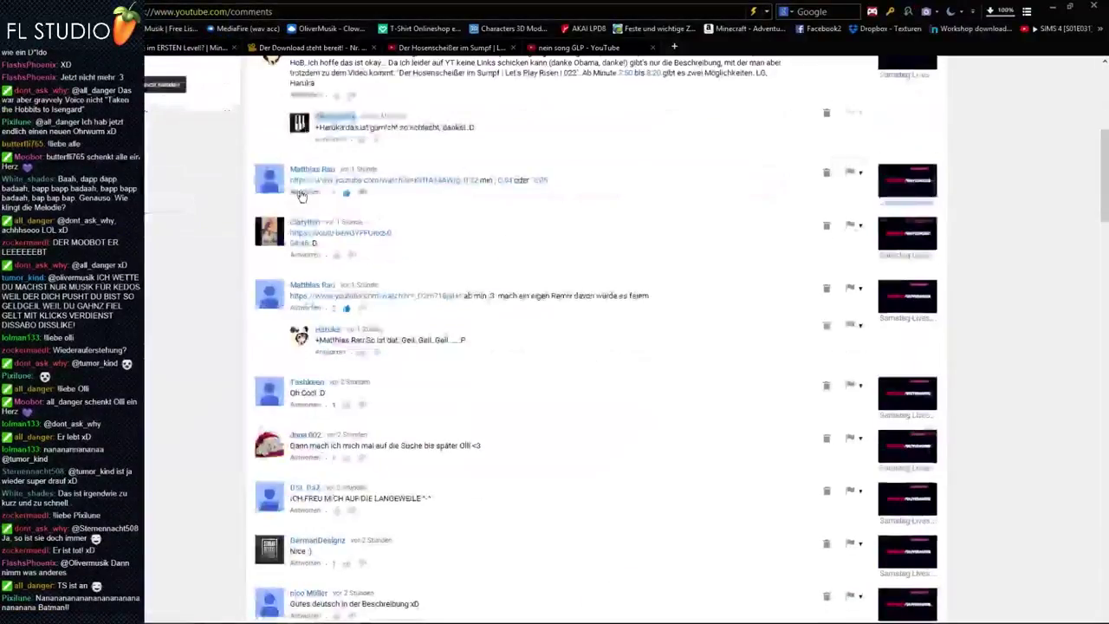
{"action": "scroll", "coordinate": [507, 324], "scroll_direction": "up", "scroll_amount": 2}
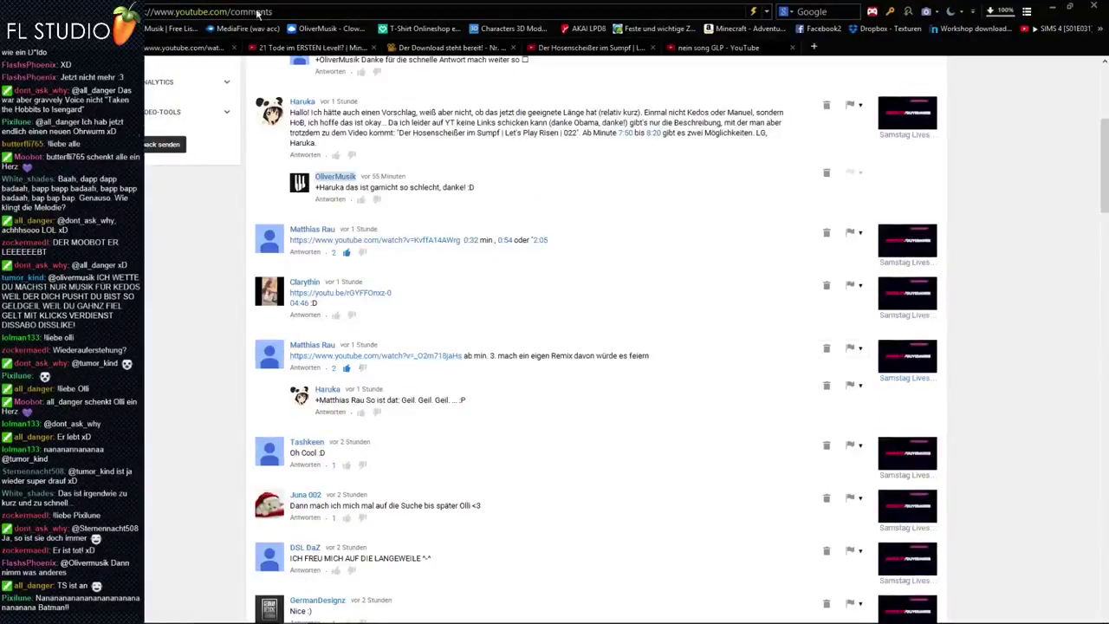
{"action": "left_click", "coordinate": [185, 48]}
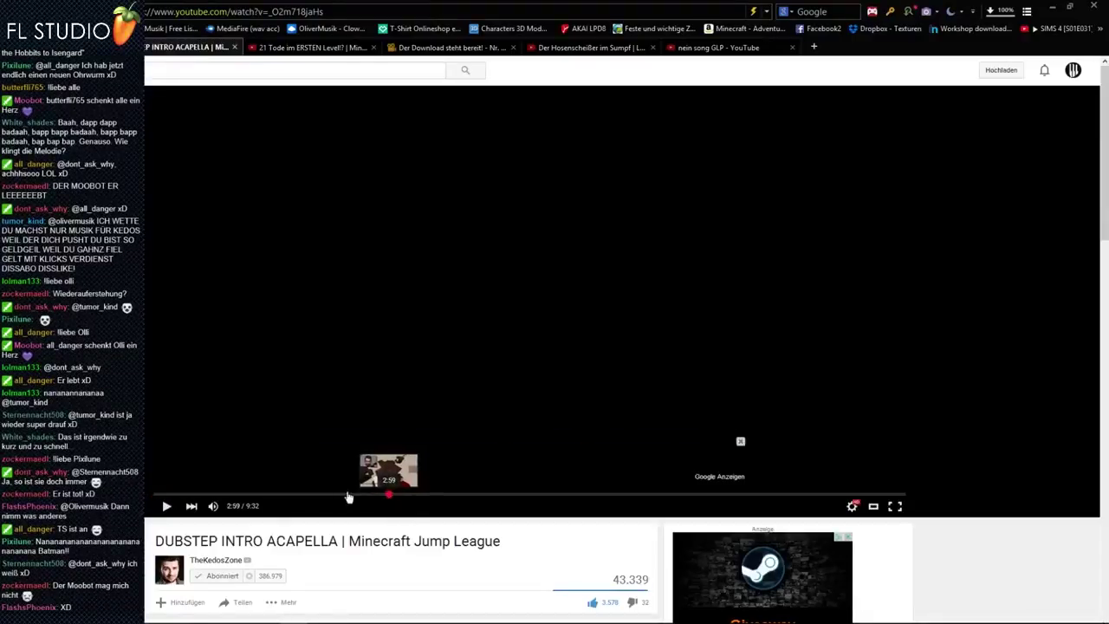
Step: Play the DUBSTEP INTRO ACAPELLA video from 2:59, dismiss the ad banner and pause at 3:14
{"action": "left_click", "coordinate": [168, 508]}
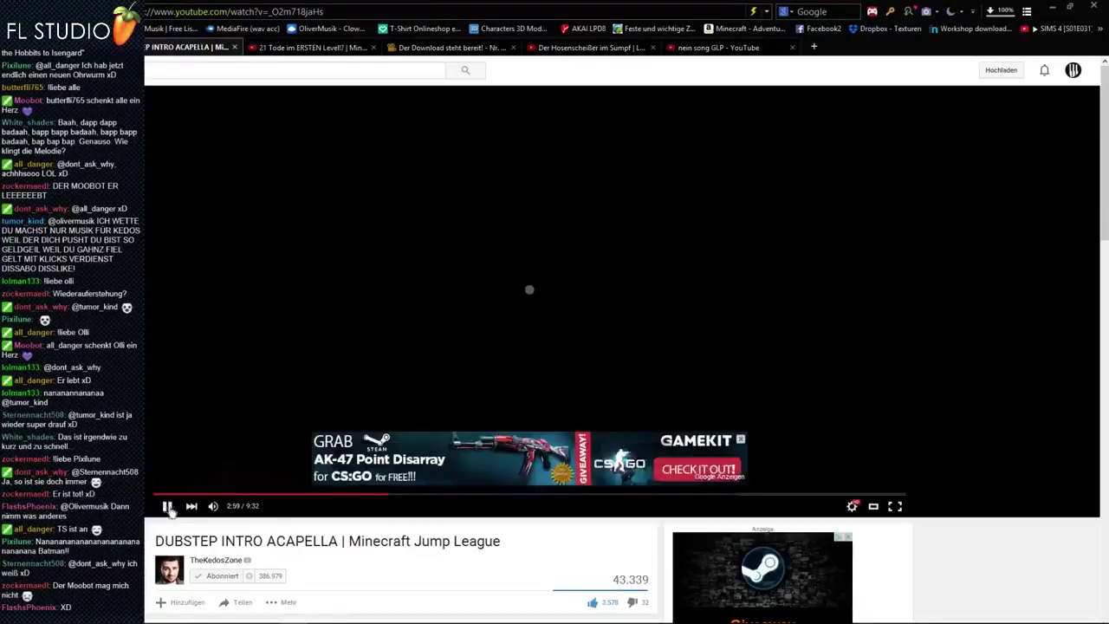
{"action": "left_click", "coordinate": [741, 440]}
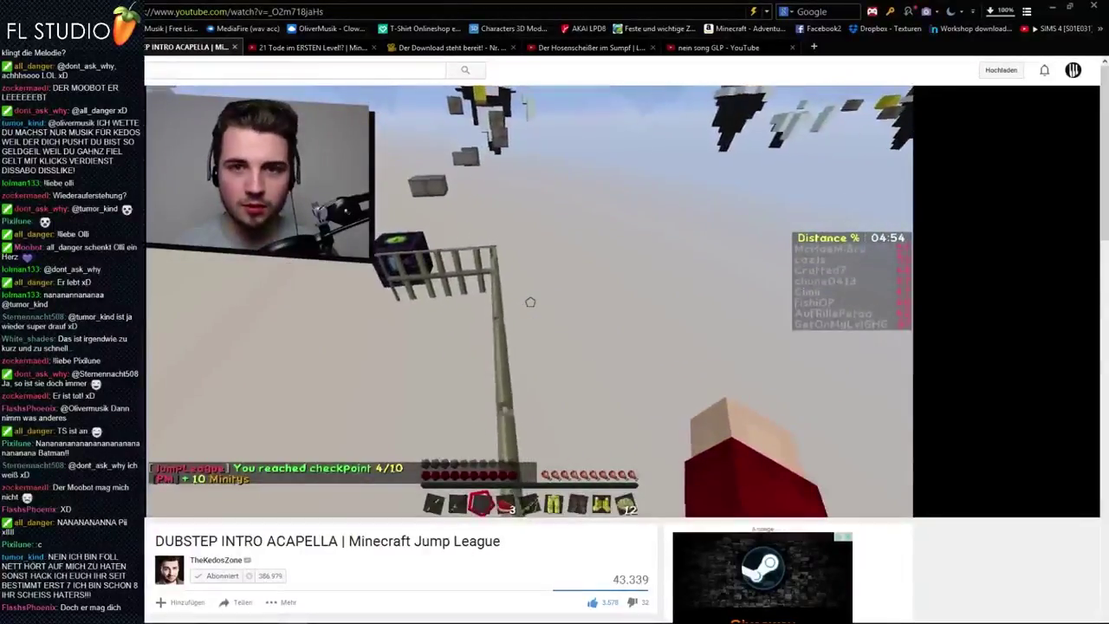
{"action": "left_click", "coordinate": [296, 328]}
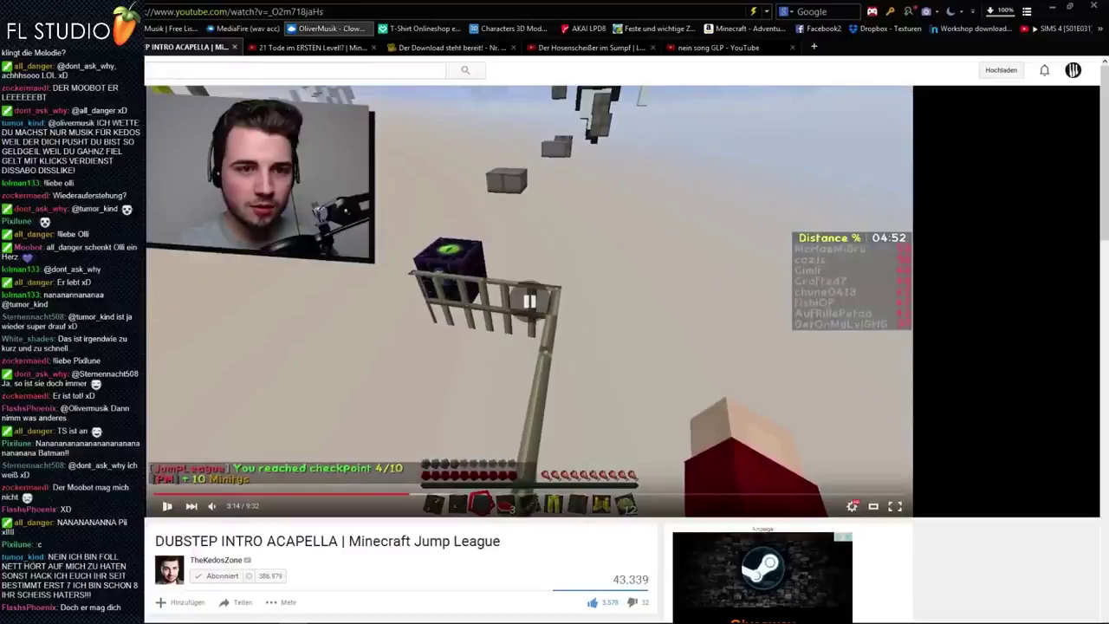
Step: Copy the video's address, close the 21 Tode im ERSTEN Level video and start a new conversion in OnlineVideoConverter
{"action": "right_click", "coordinate": [271, 11]}
{"action": "left_click", "coordinate": [291, 93]}
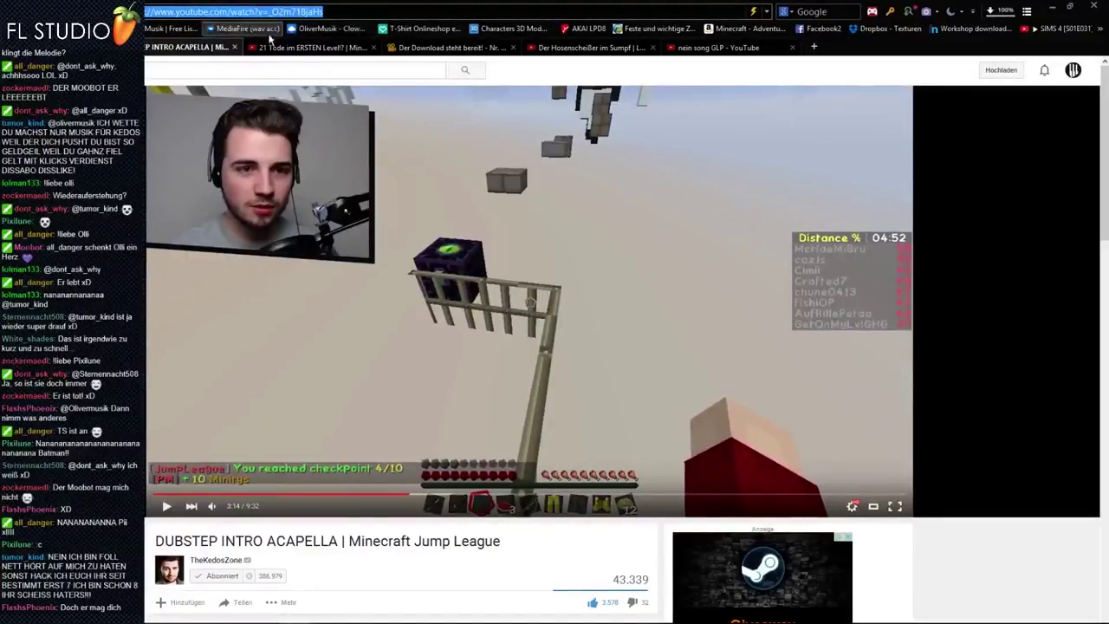
{"action": "middle_click", "coordinate": [318, 52]}
{"action": "left_click", "coordinate": [309, 50]}
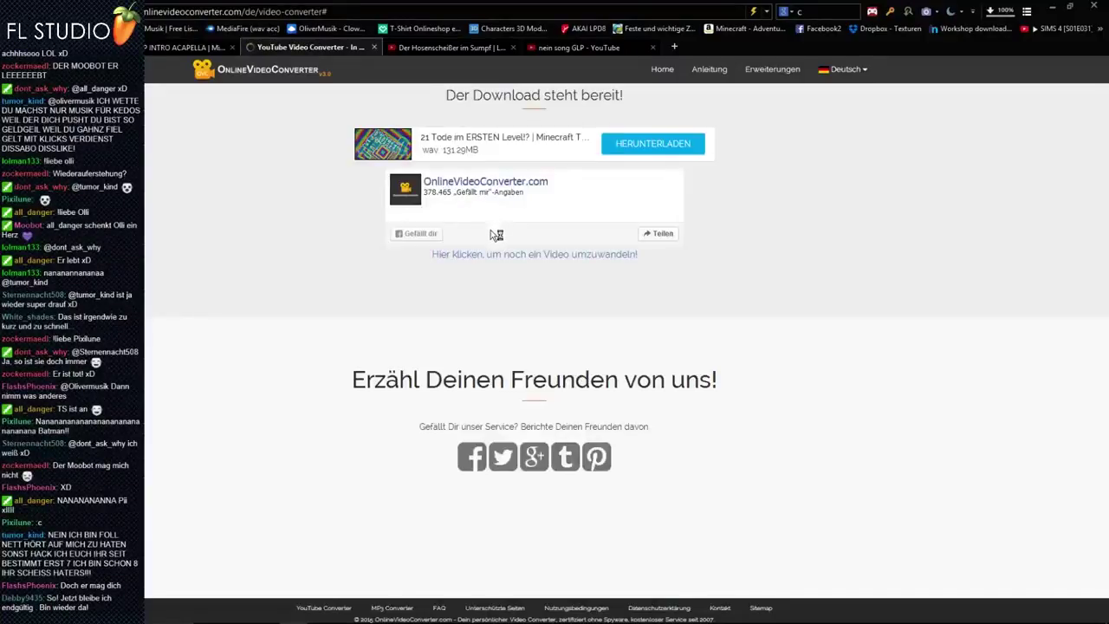
{"action": "left_click", "coordinate": [487, 253]}
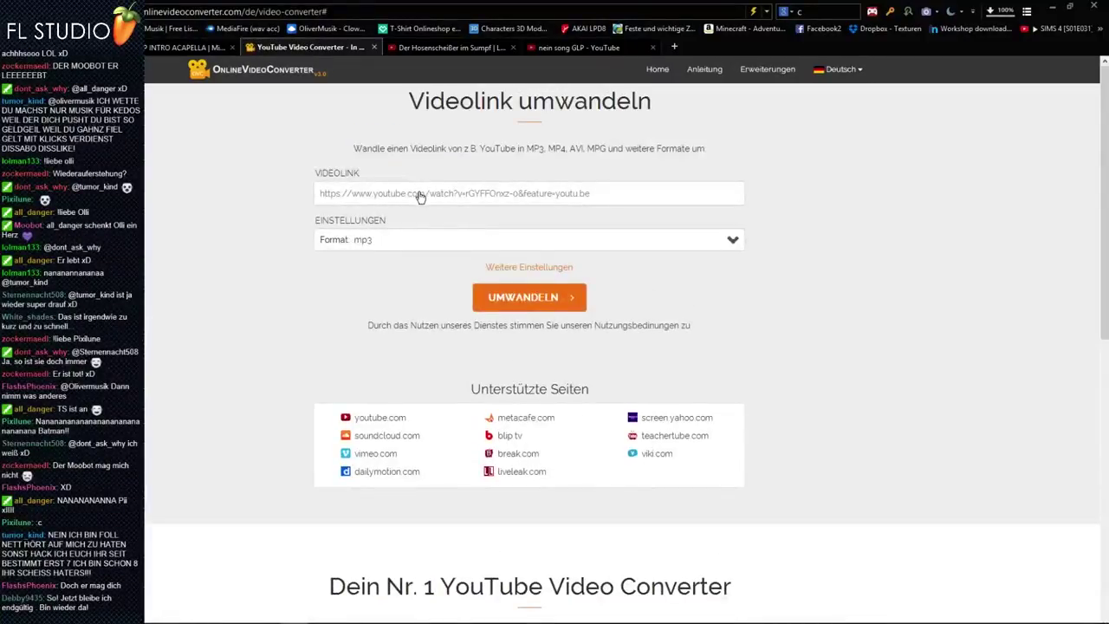
Step: Paste the copied video link into the converter, set the format to wav and start the conversion
{"action": "right_click", "coordinate": [417, 190]}
{"action": "left_click", "coordinate": [469, 241]}
{"action": "left_click", "coordinate": [477, 240]}
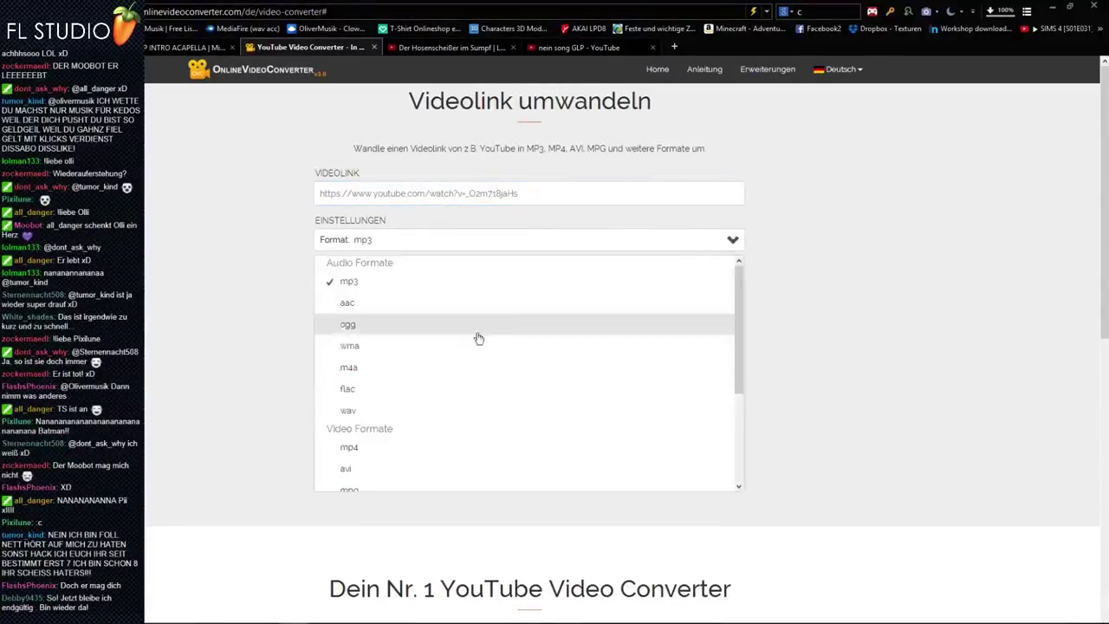
{"action": "scroll", "coordinate": [393, 407], "scroll_direction": "down", "scroll_amount": 2}
{"action": "scroll", "coordinate": [386, 403], "scroll_direction": "up", "scroll_amount": 2}
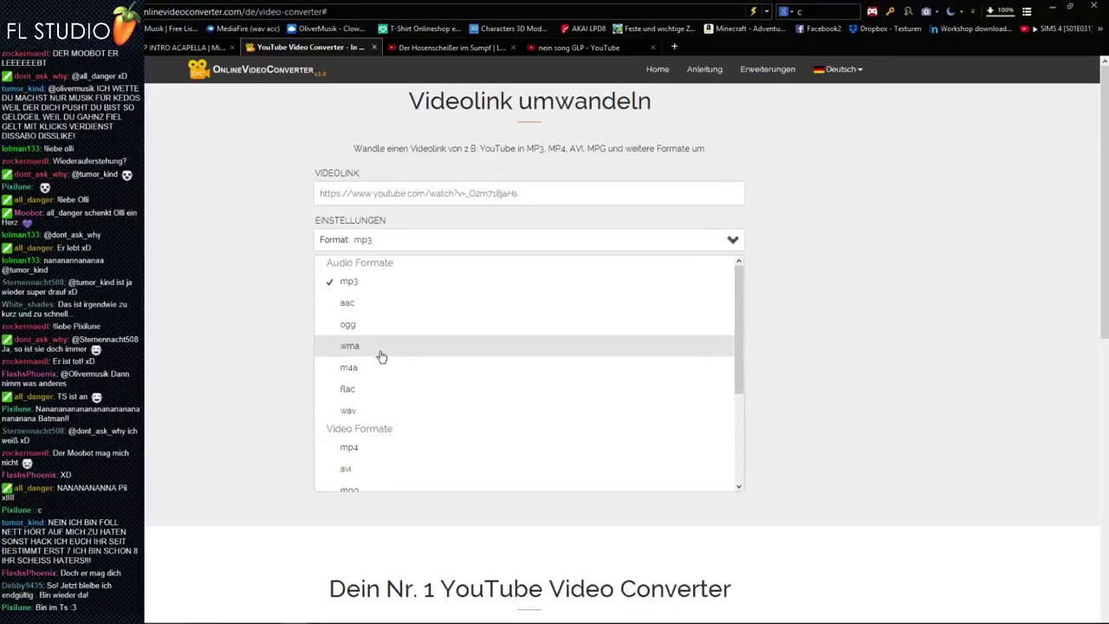
{"action": "scroll", "coordinate": [378, 368], "scroll_direction": "down", "scroll_amount": 4}
{"action": "scroll", "coordinate": [370, 301], "scroll_direction": "up", "scroll_amount": 3}
{"action": "left_click", "coordinate": [367, 349]}
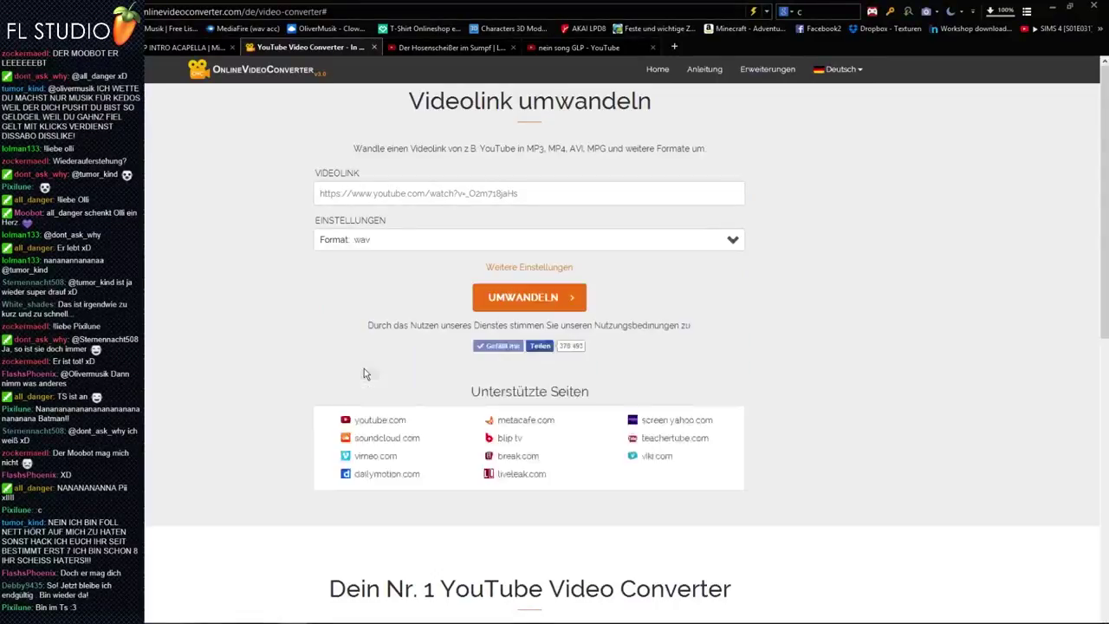
{"action": "left_click", "coordinate": [557, 305]}
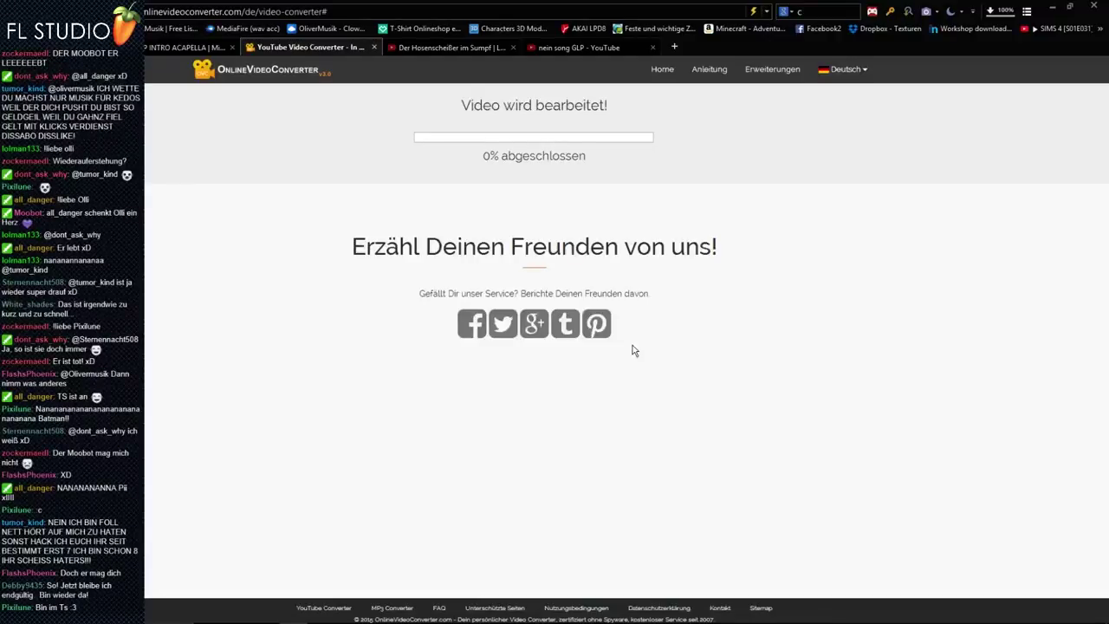
{"action": "key", "text": "alt+Tab"}
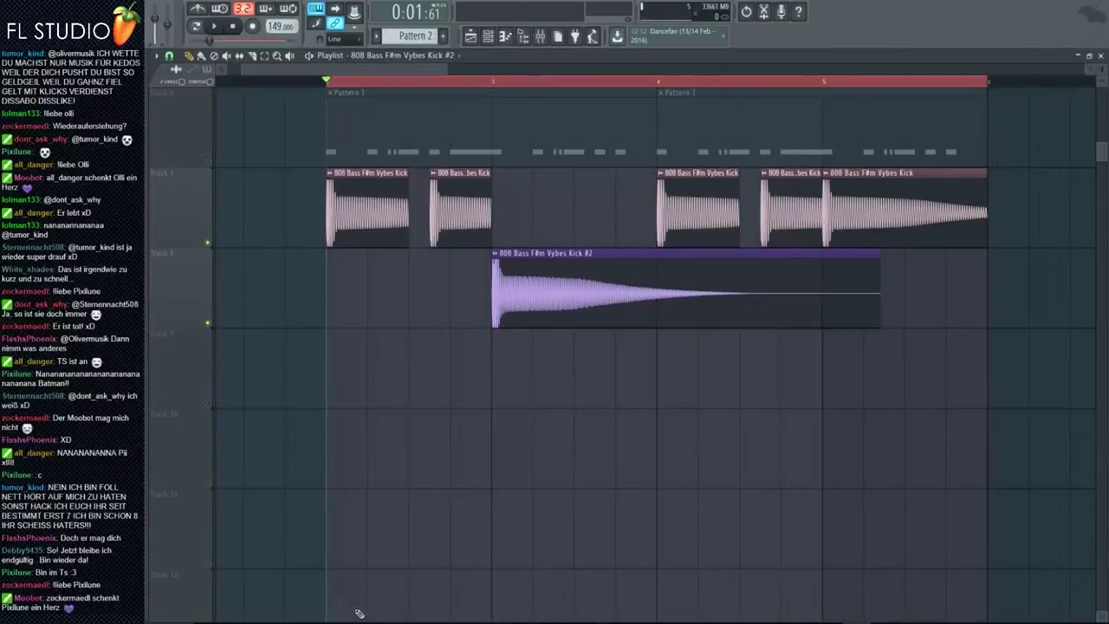
{"action": "key", "text": "alt+Tab"}
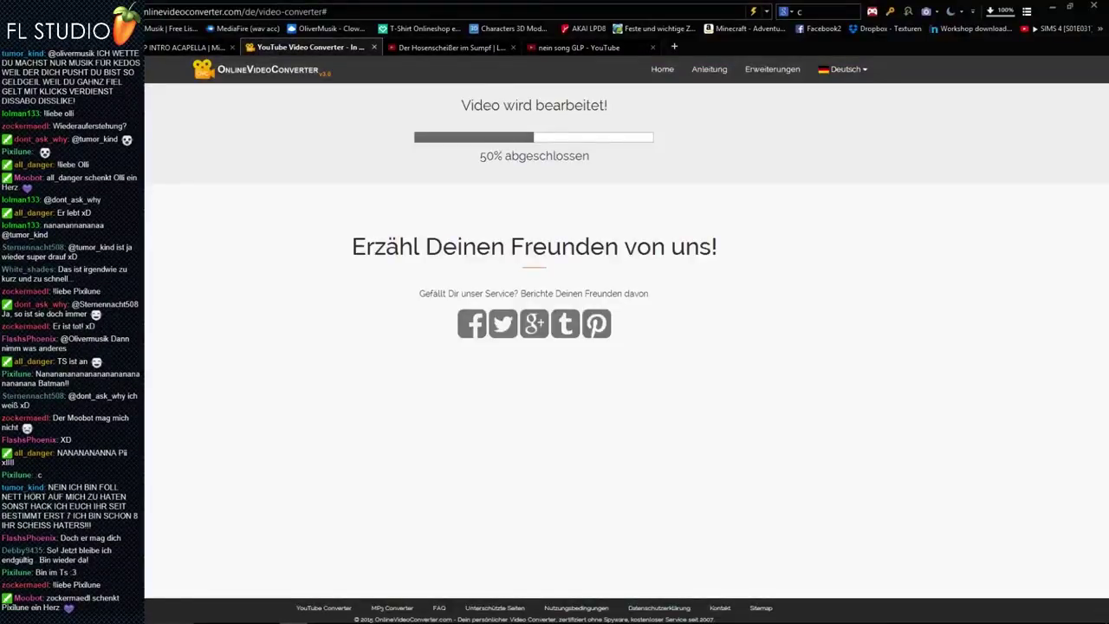